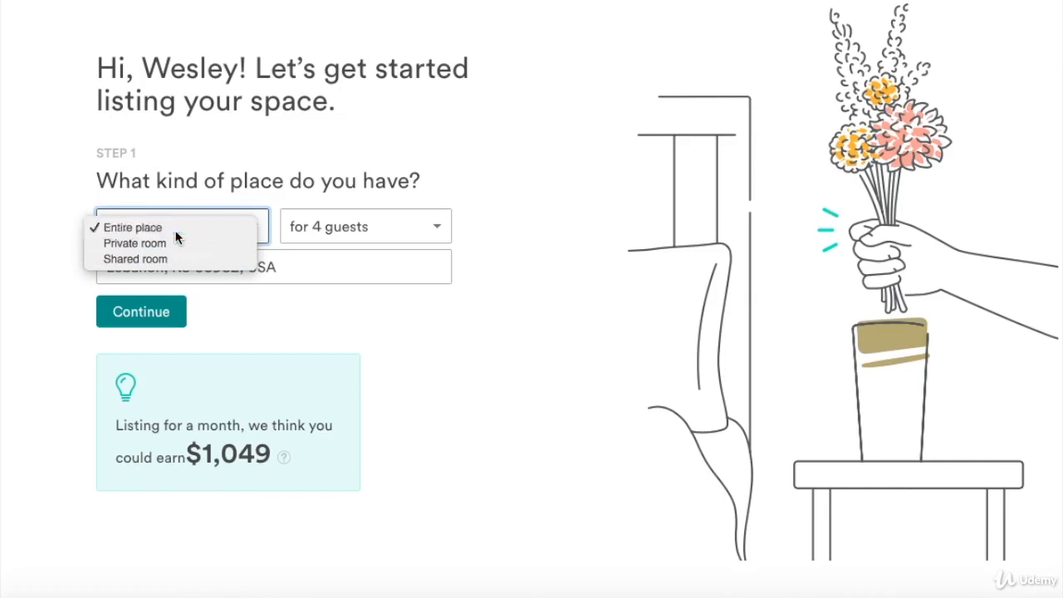
Keep the listing at 4 guests and change the town from Lebanon to Nashville.
click(435, 227)
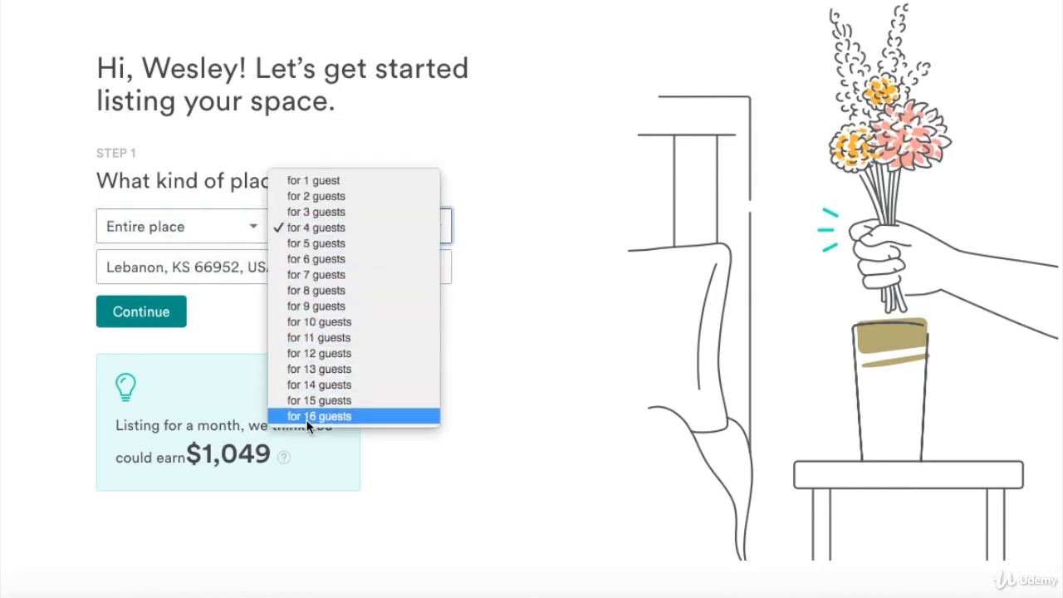
click(327, 229)
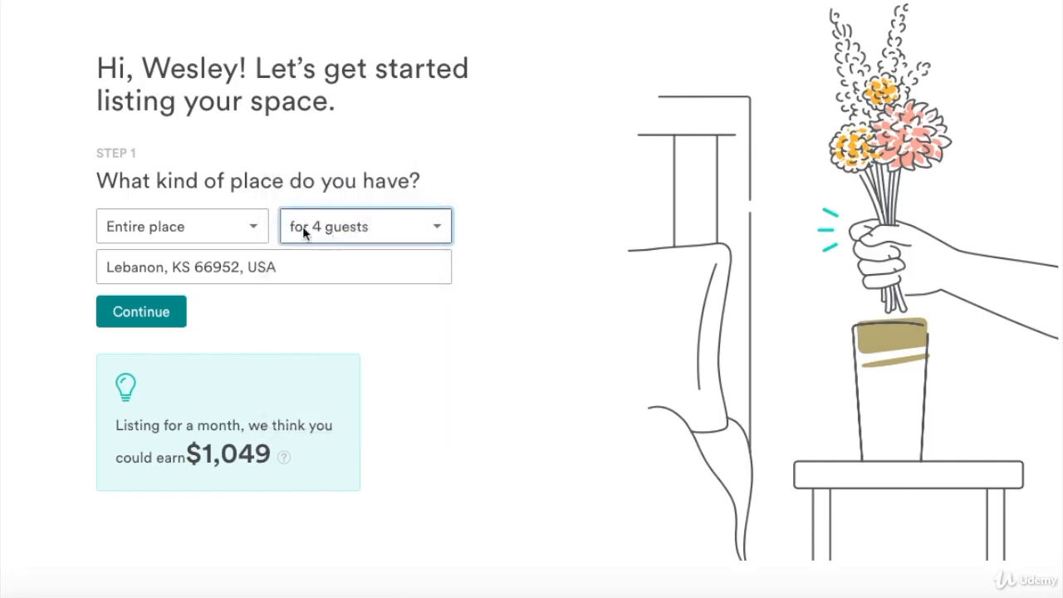
click(147, 266)
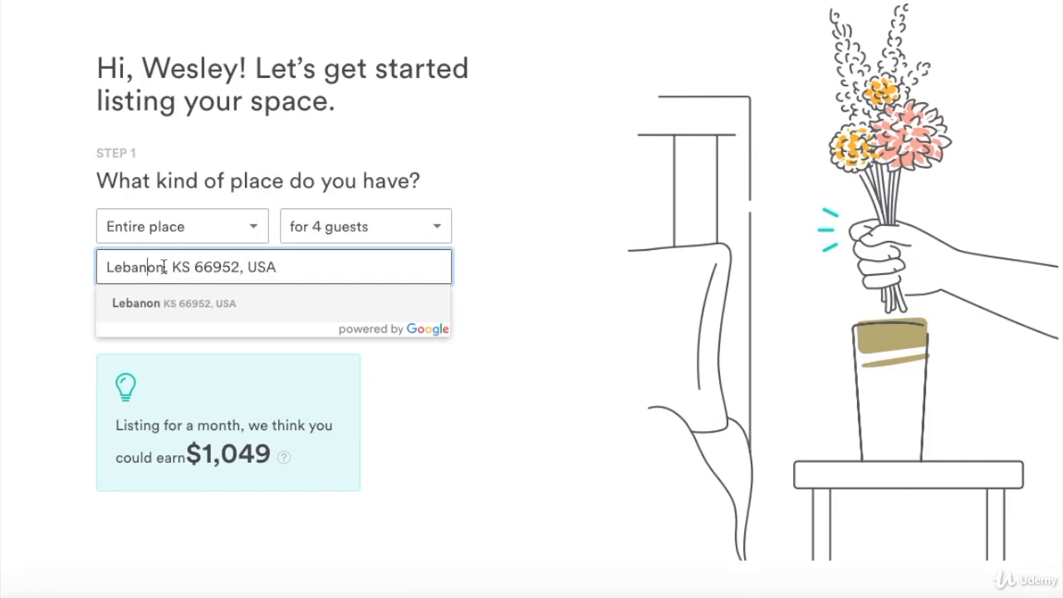
drag(166, 266, 67, 264)
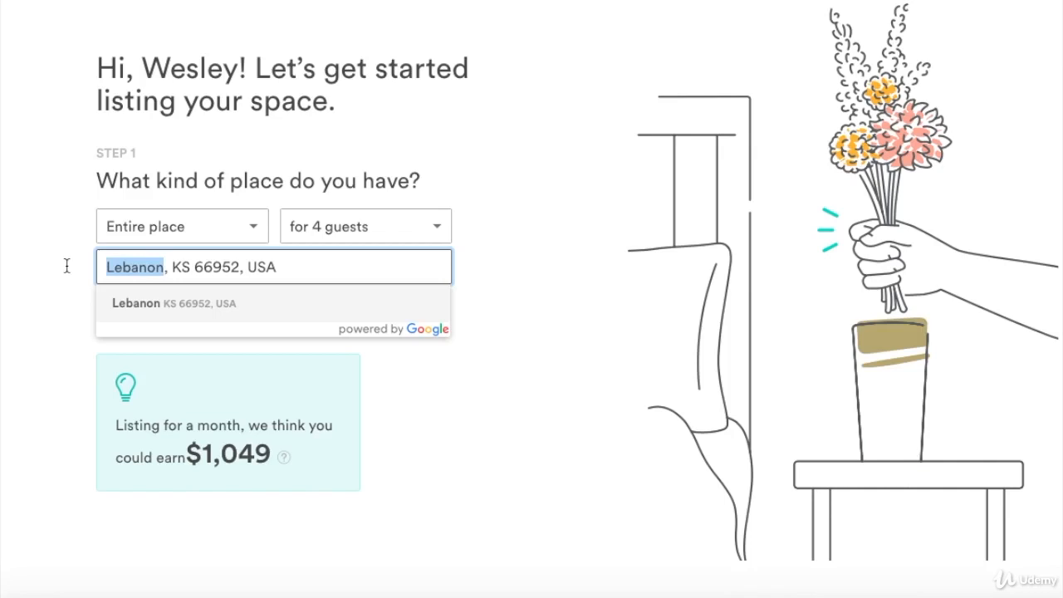
text(Nash)
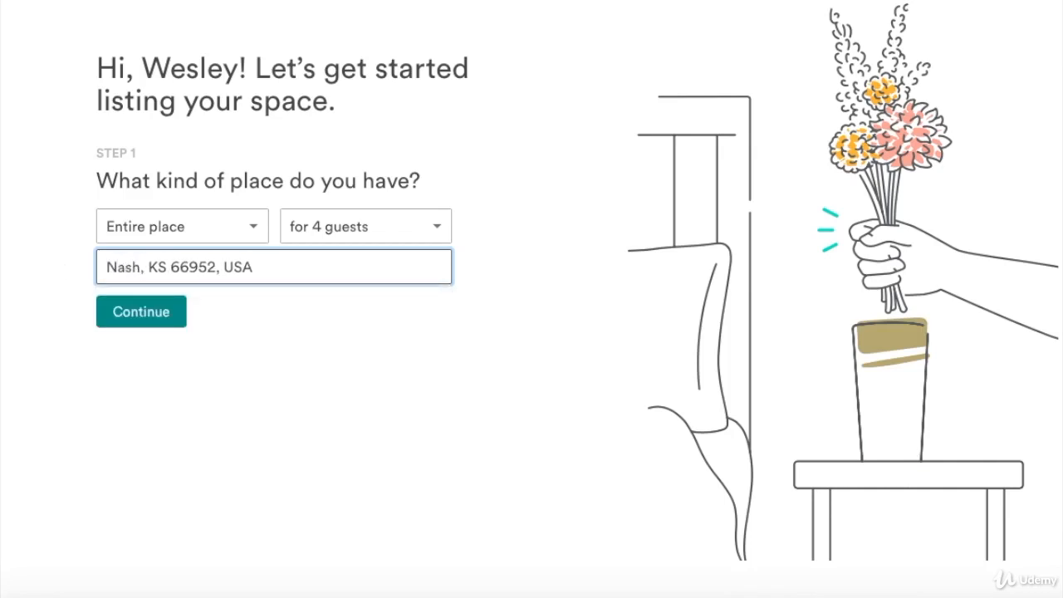
text(ville)
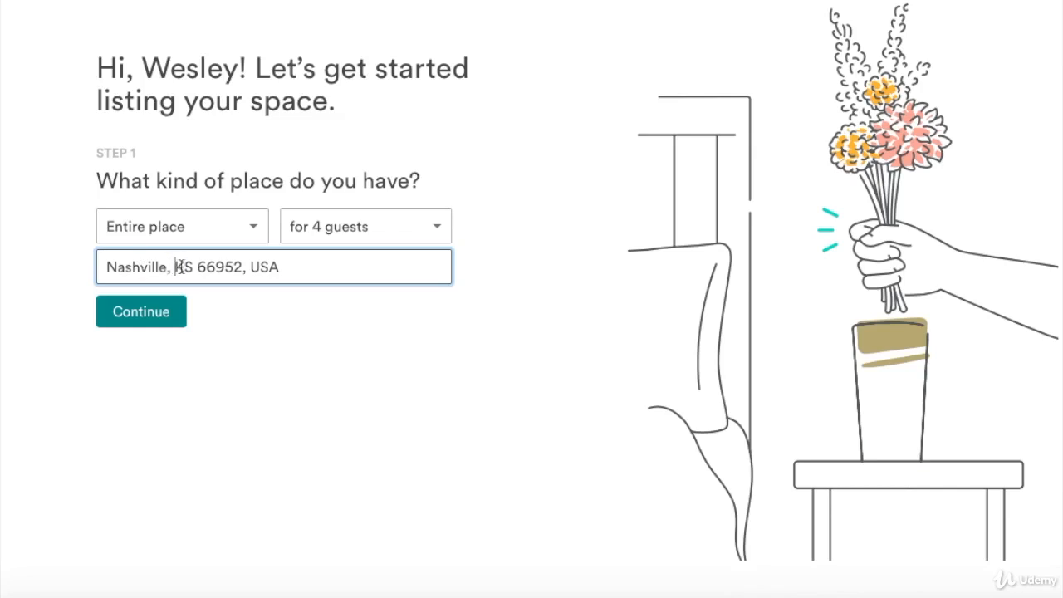
Change the state from KS to Tn and the ZIP code from 66952 to 37040.
drag(176, 267, 191, 267)
text(Tn)
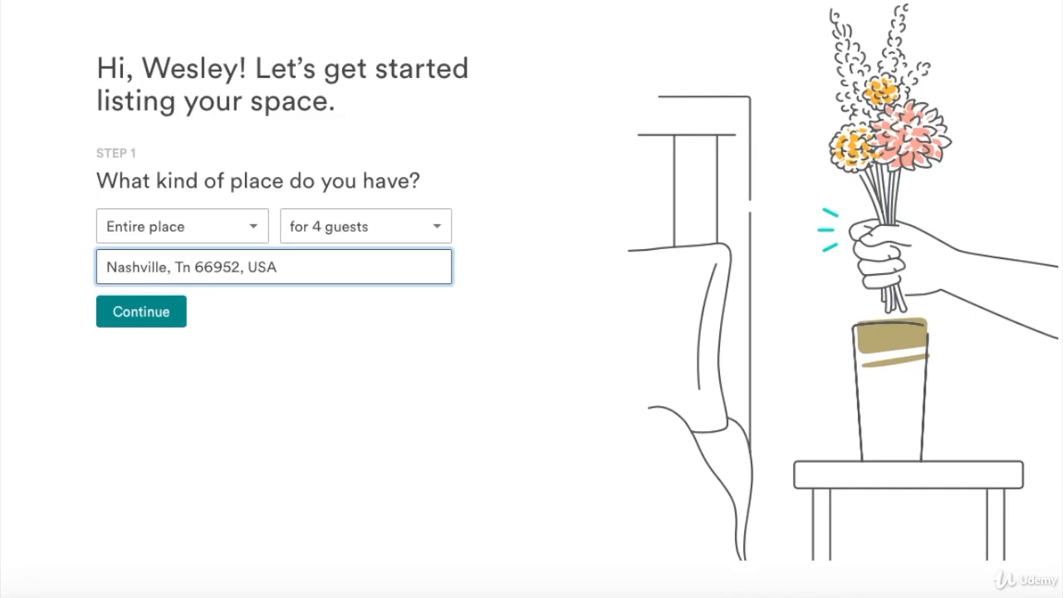
drag(193, 268, 239, 268)
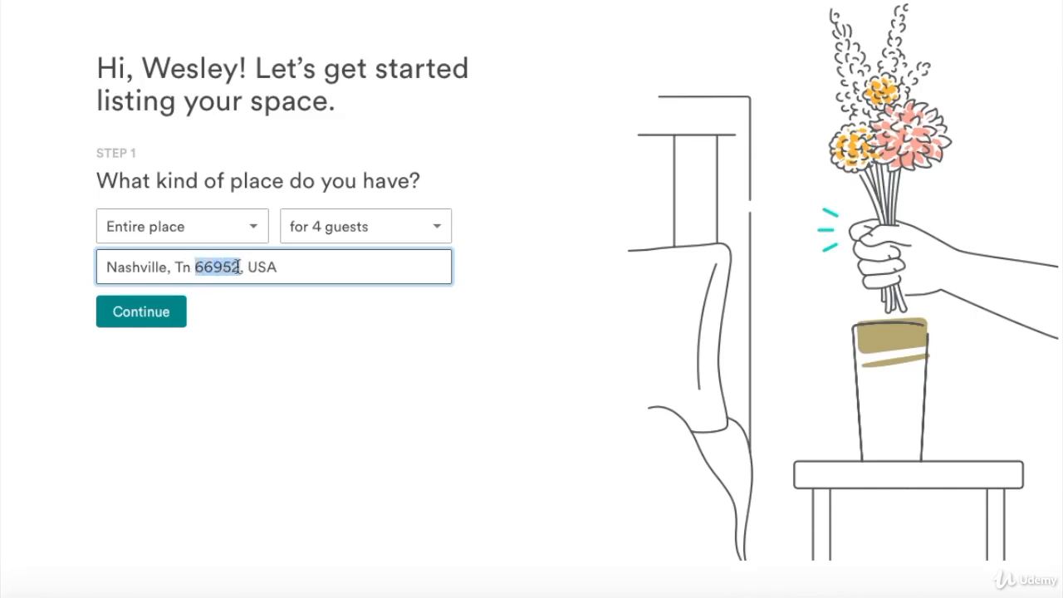
text(370)
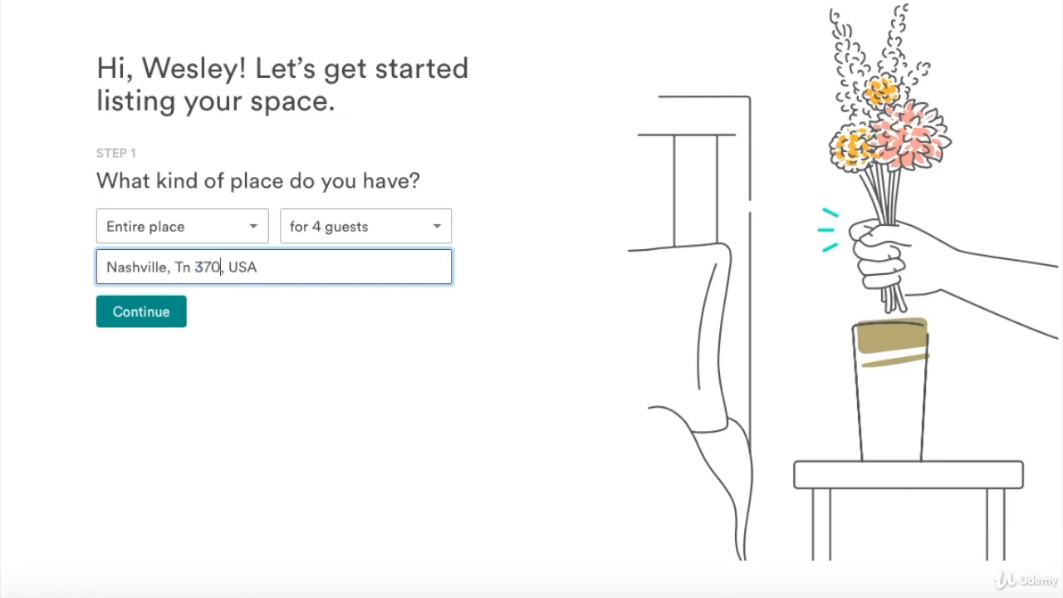
text(40)
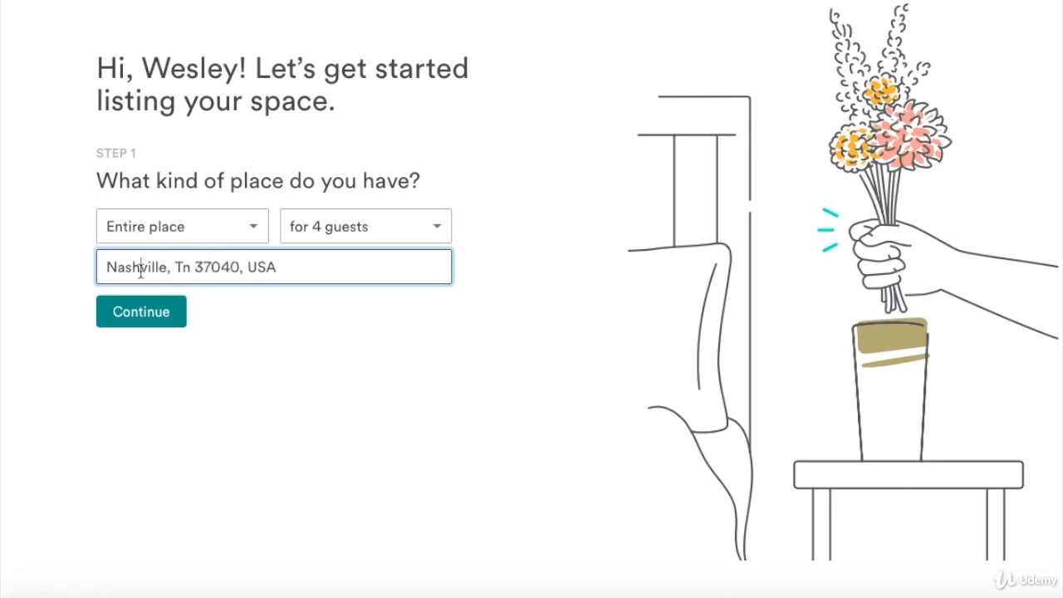
drag(142, 266, 106, 264)
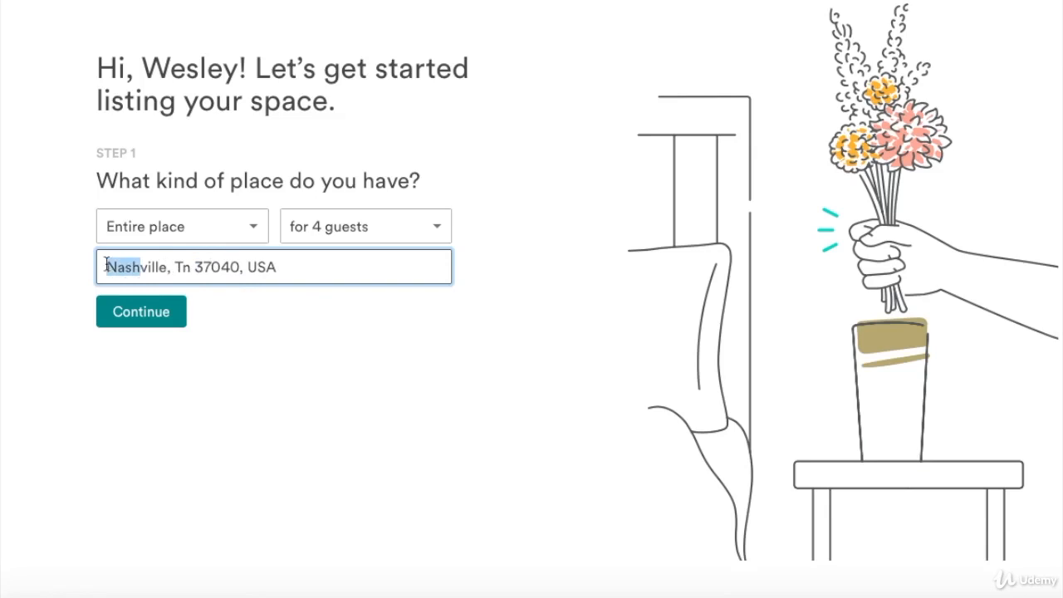
Start the listing as a Home with property type Townhouse.
click(131, 312)
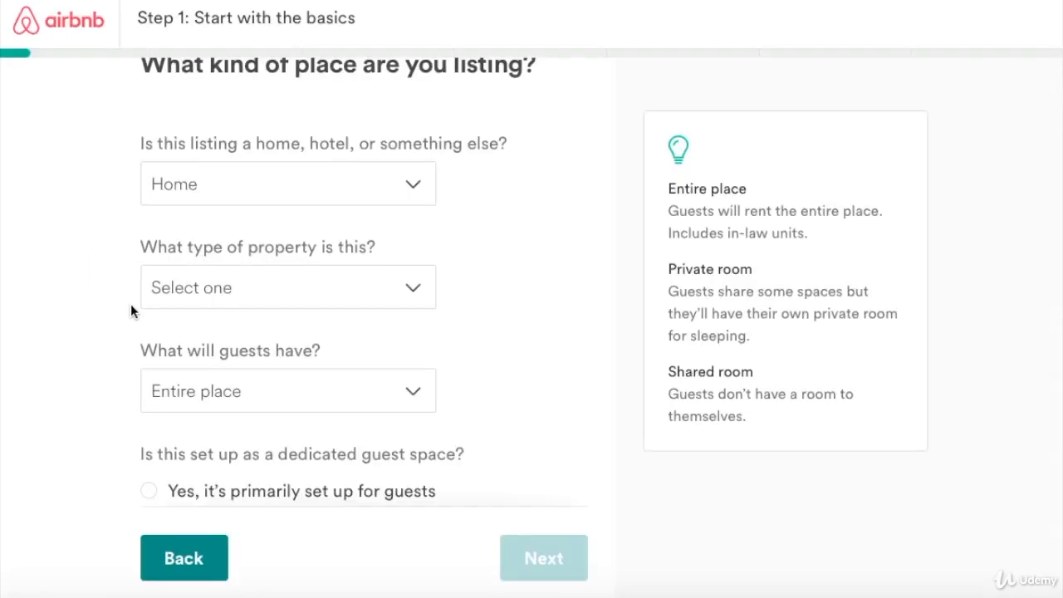
click(406, 185)
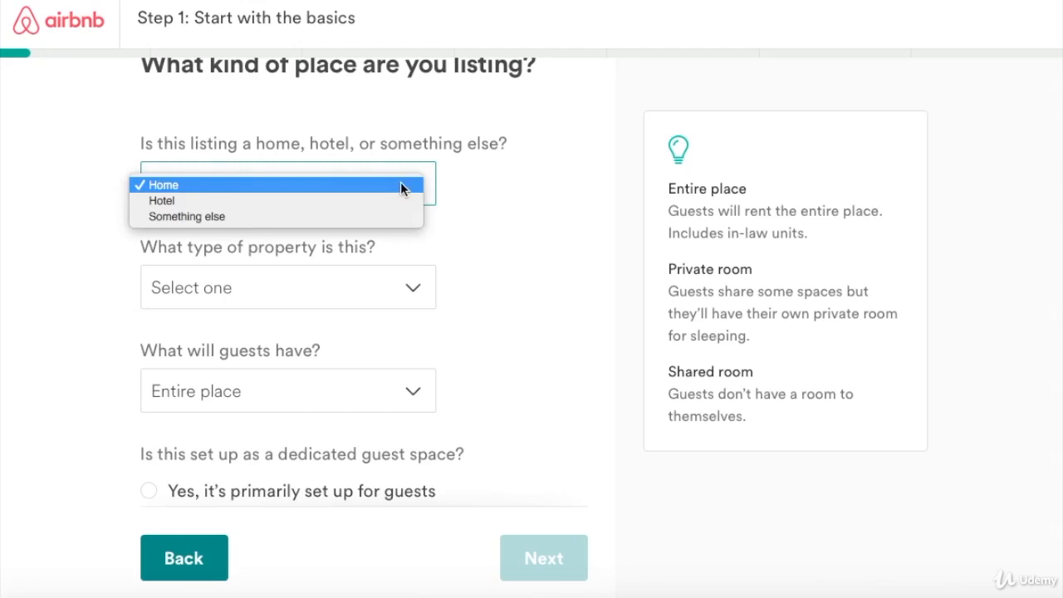
click(335, 186)
click(413, 291)
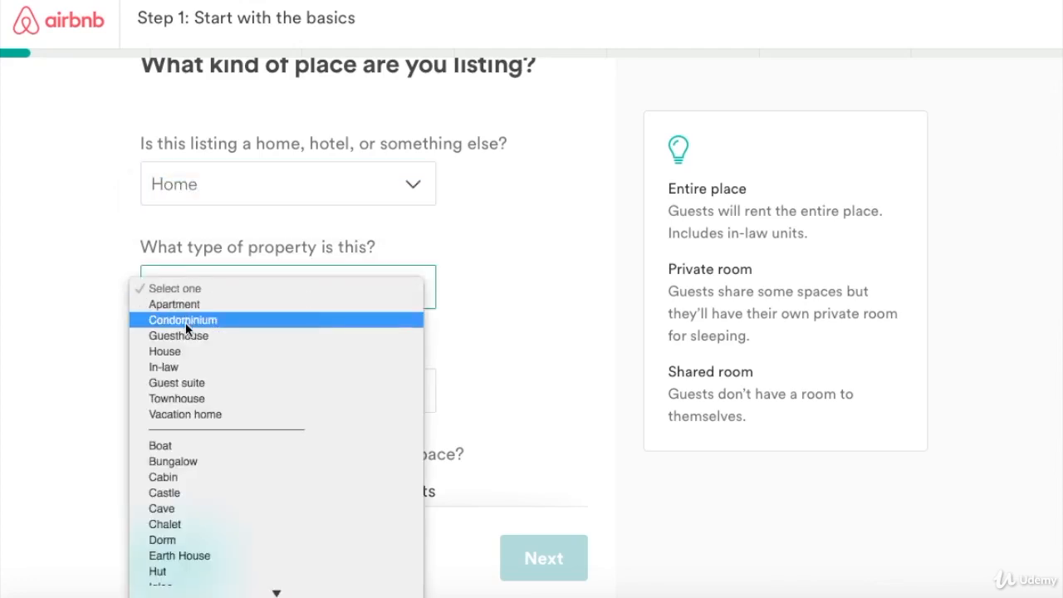
scroll(195, 416, down, 5)
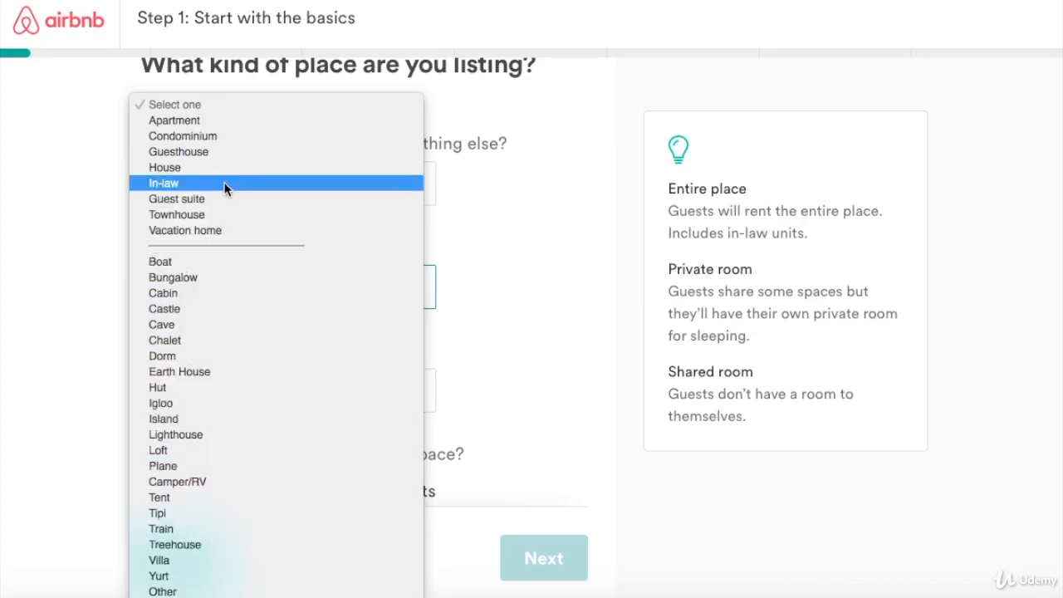
click(193, 214)
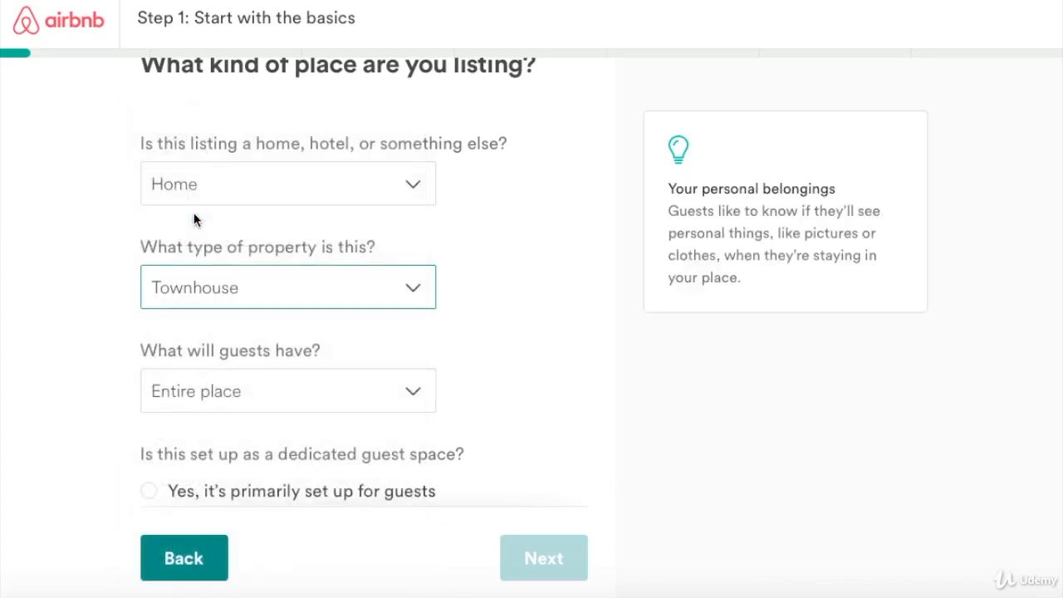
Keep Entire place for guests and mark it primarily set up for guests.
scroll(204, 265, down, 2)
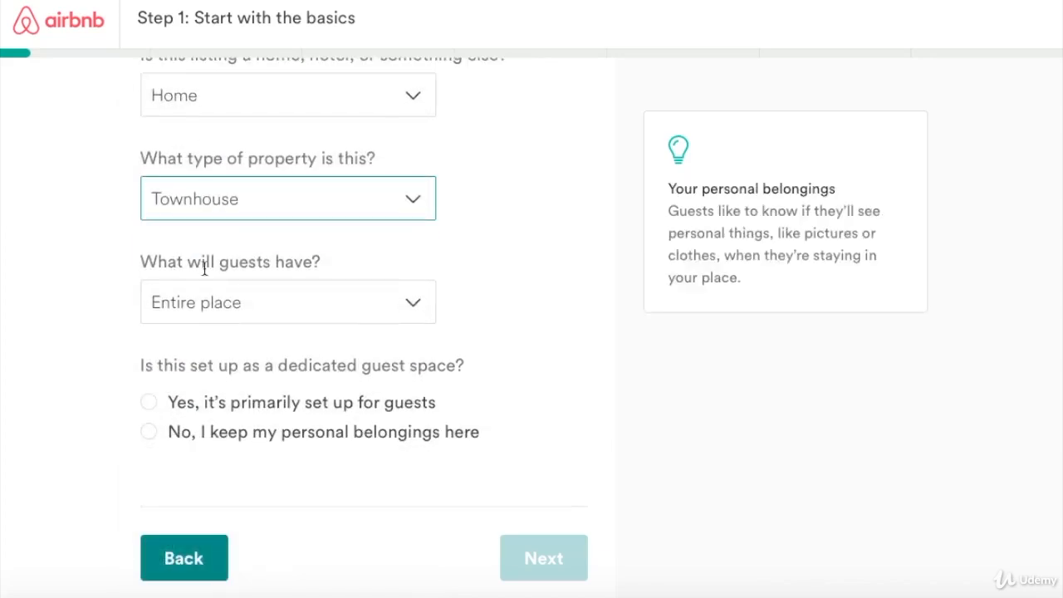
click(415, 305)
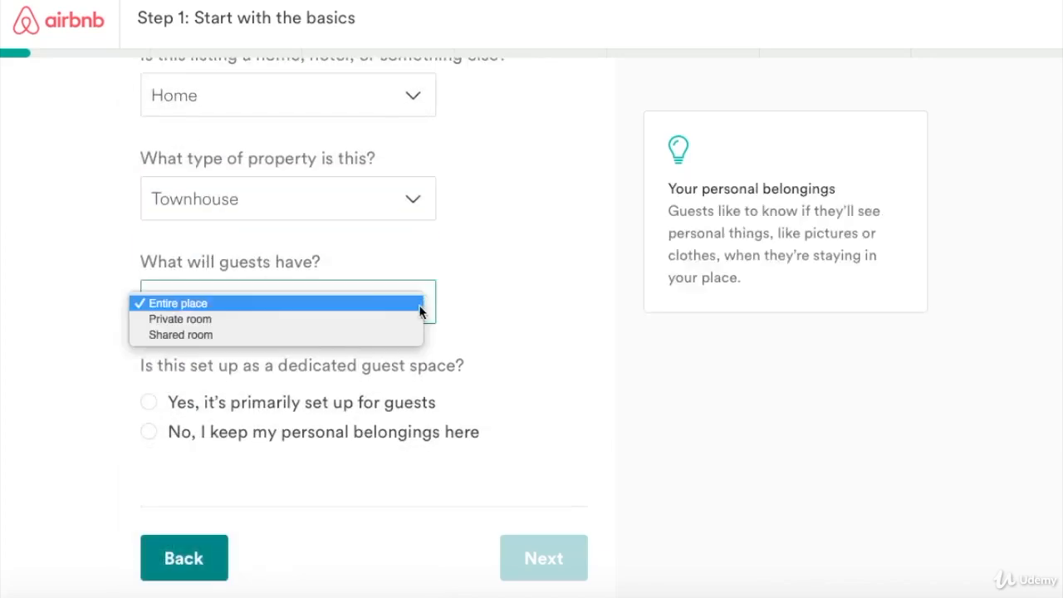
click(177, 304)
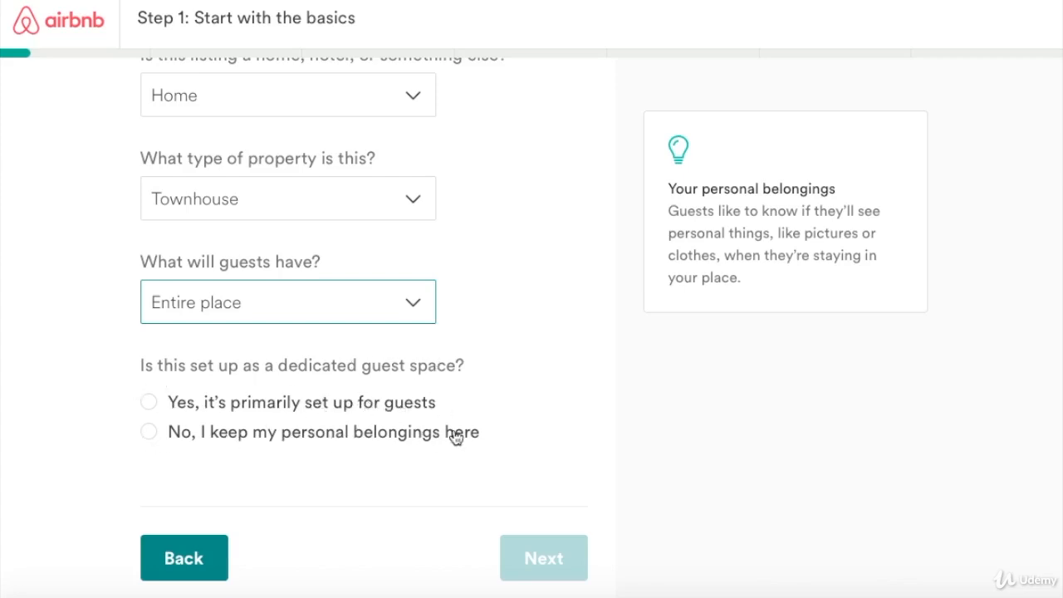
click(147, 402)
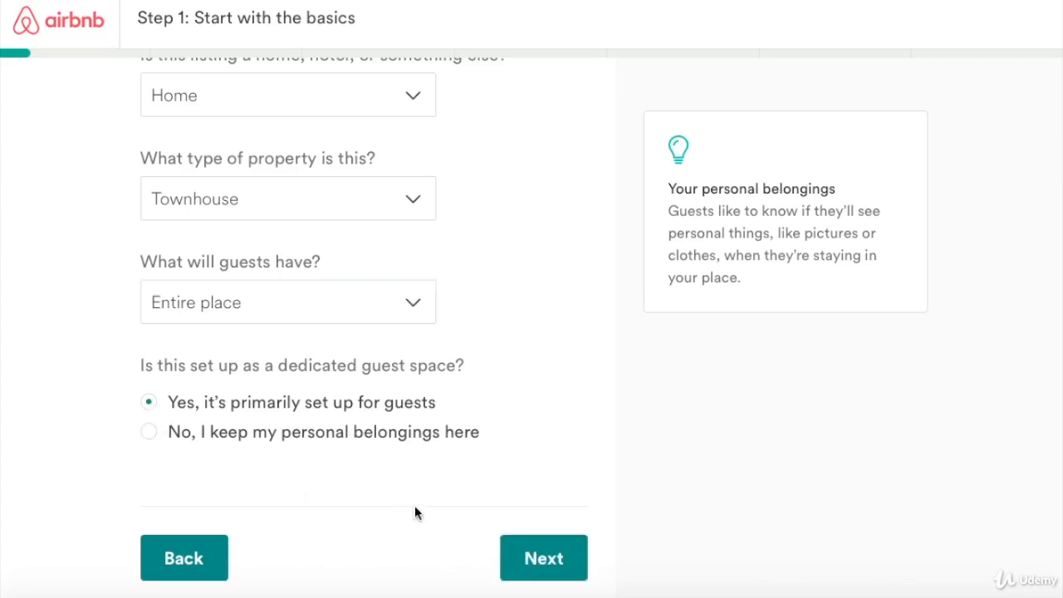
Move to the capacity page and leave the guest count at 4.
click(544, 561)
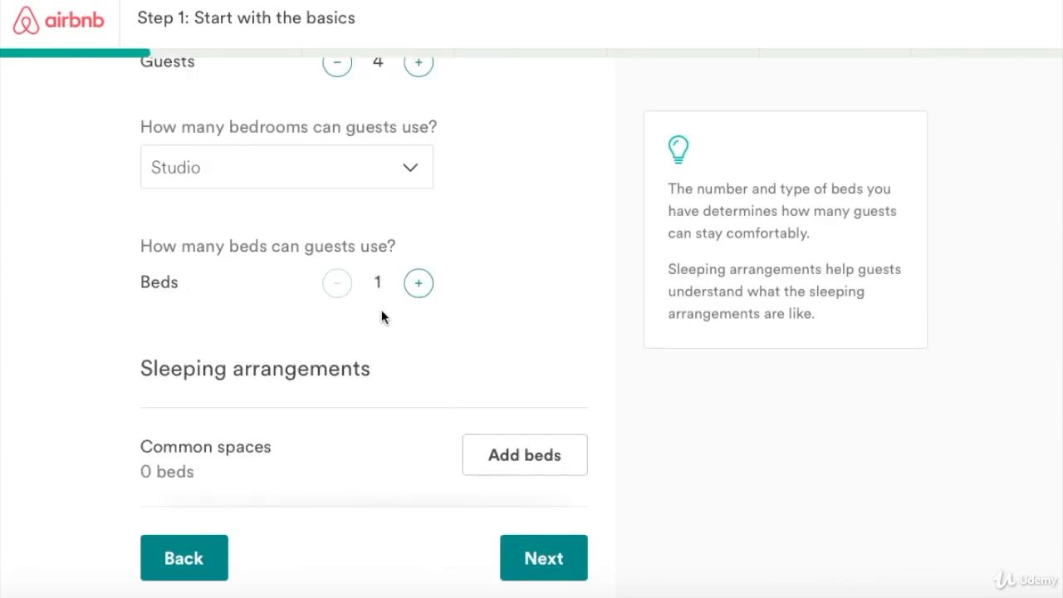
scroll(381, 311, up, 1)
scroll(381, 307, up, 2)
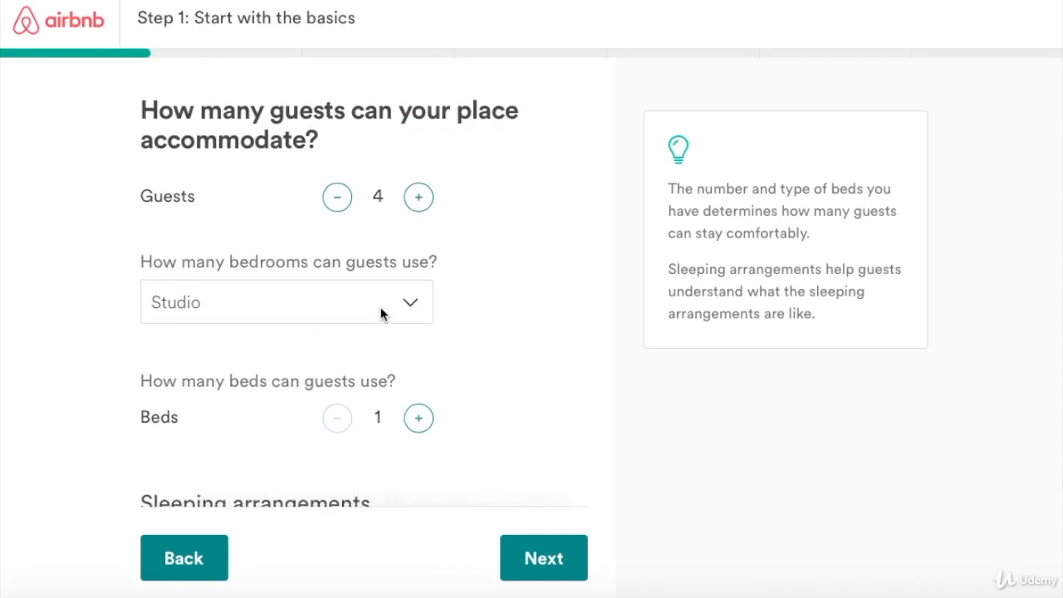
click(418, 203)
click(418, 203)
click(340, 204)
click(340, 204)
Set the listing to 2 bedrooms and 2 beds.
scroll(311, 274, down, 1)
scroll(312, 274, down, 1)
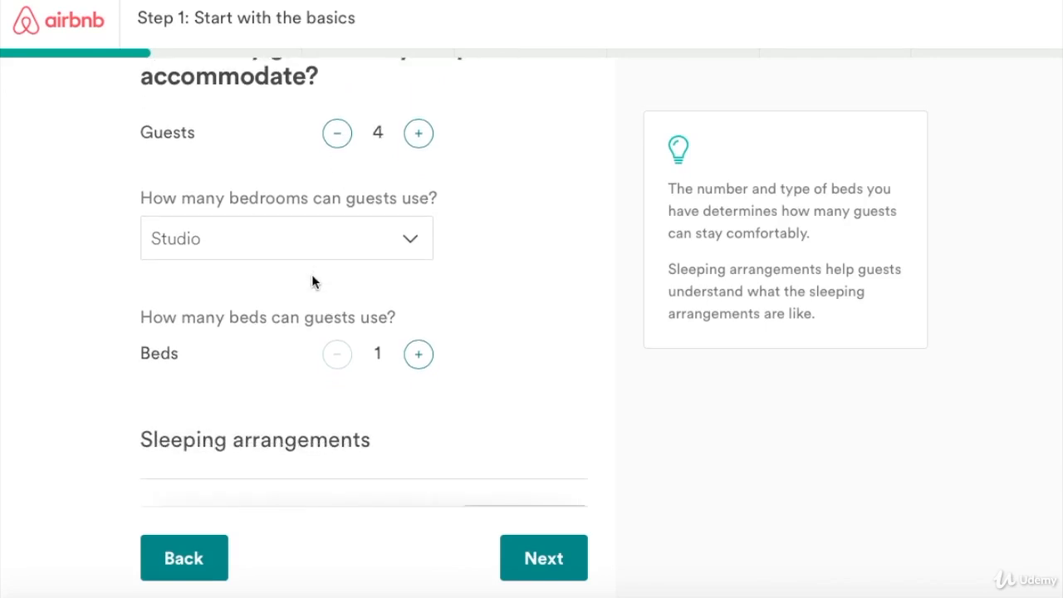
scroll(313, 278, down, 1)
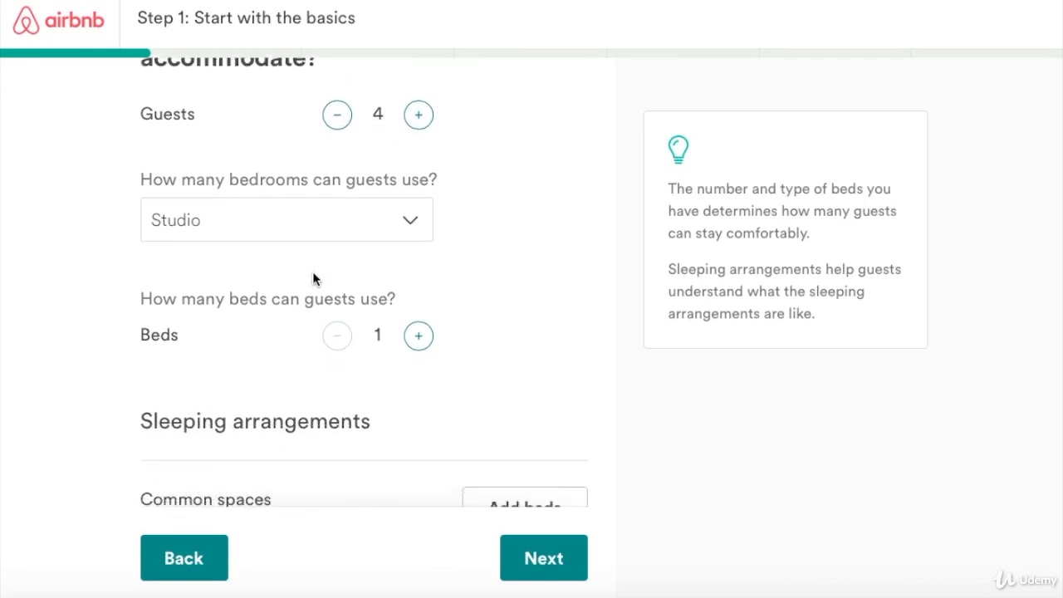
click(410, 218)
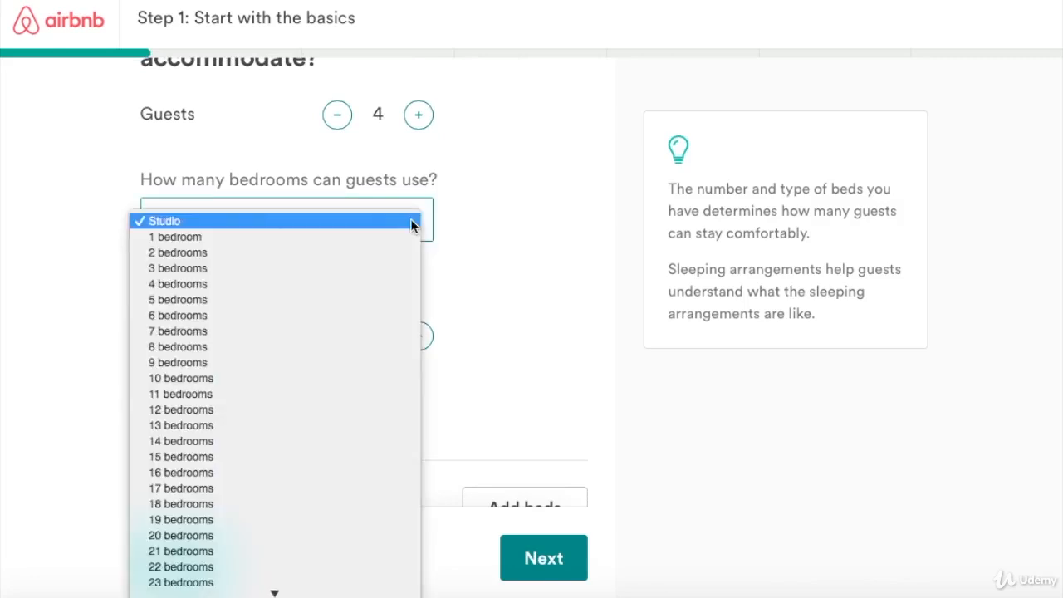
click(201, 257)
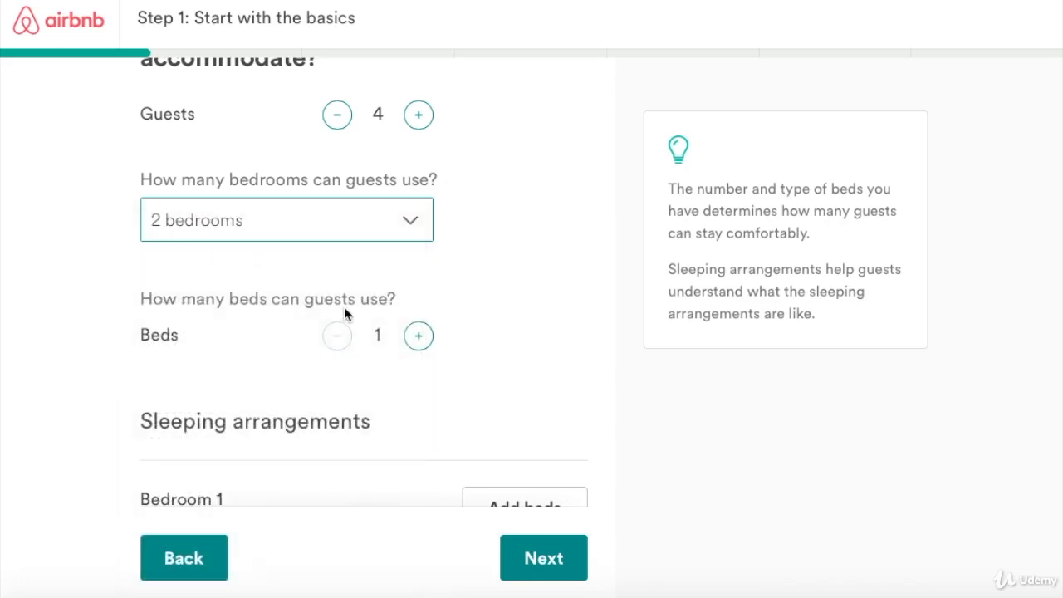
click(417, 336)
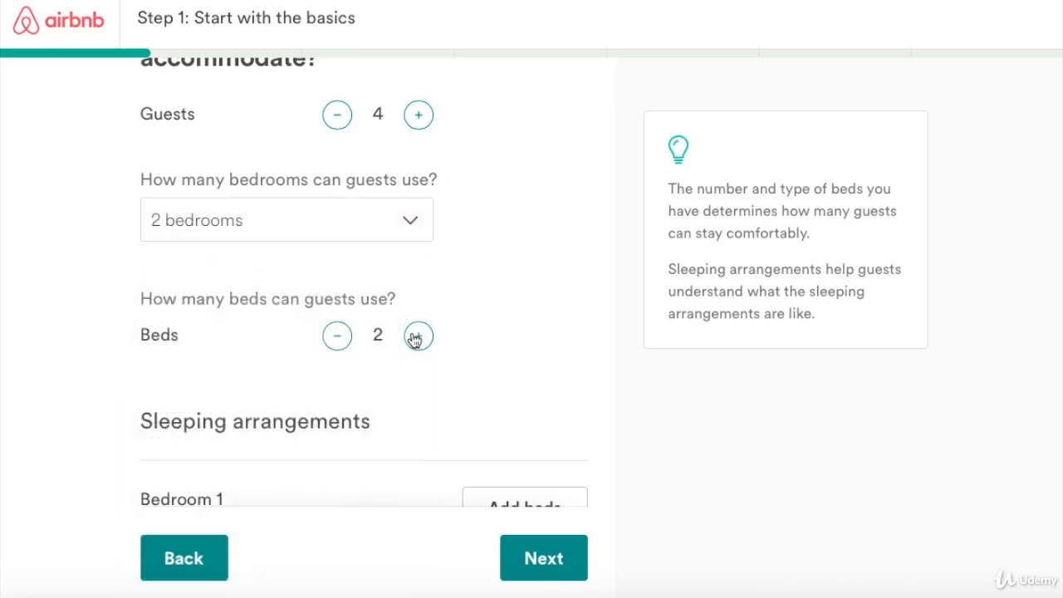
scroll(371, 295, down, 1)
scroll(371, 295, down, 2)
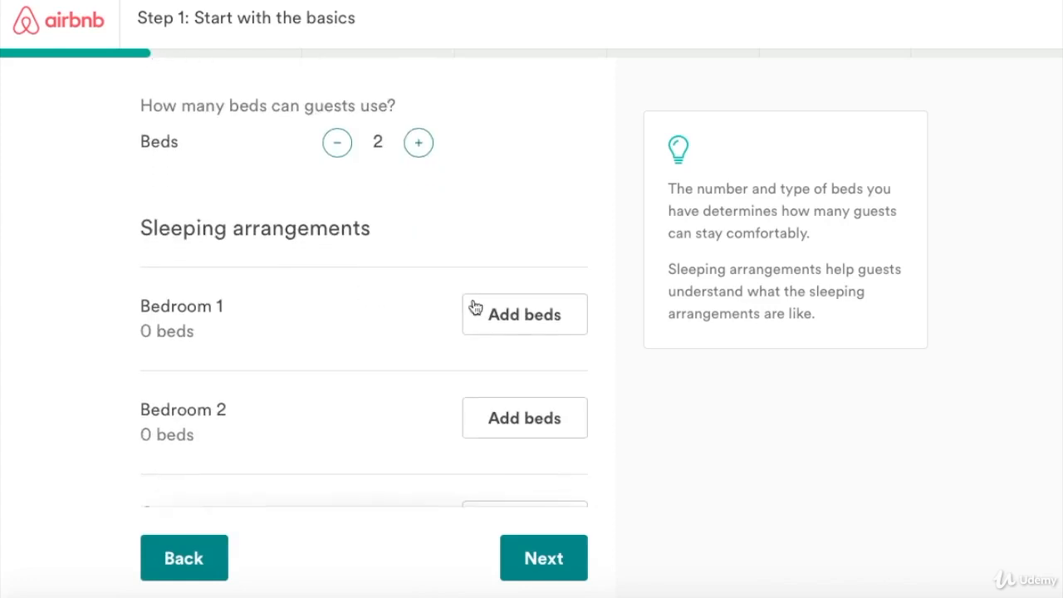
Add one queen bed to Bedroom 1.
click(527, 320)
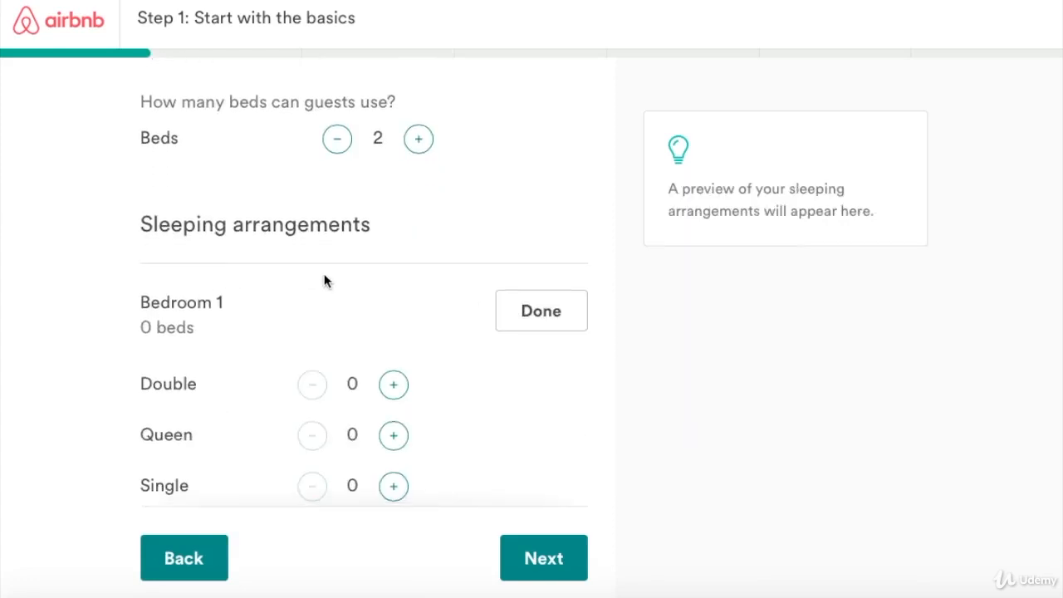
scroll(324, 280, down, 2)
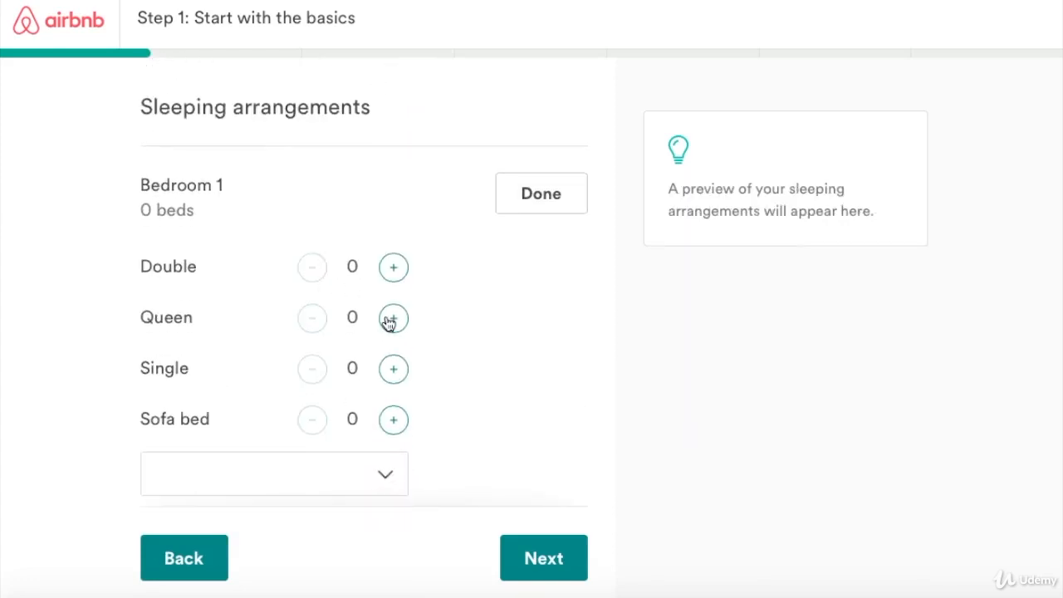
click(392, 319)
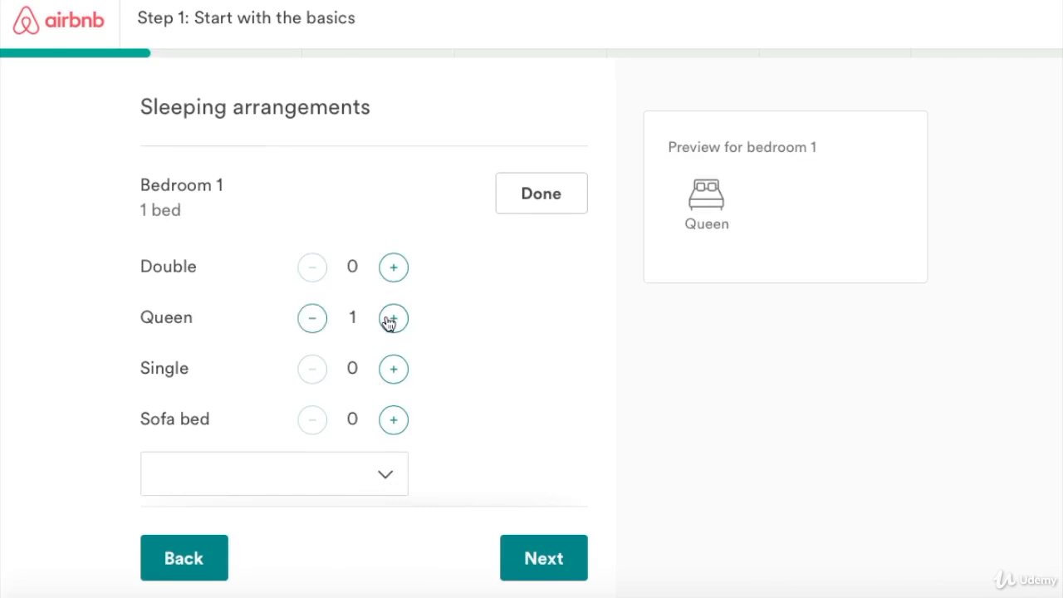
click(514, 204)
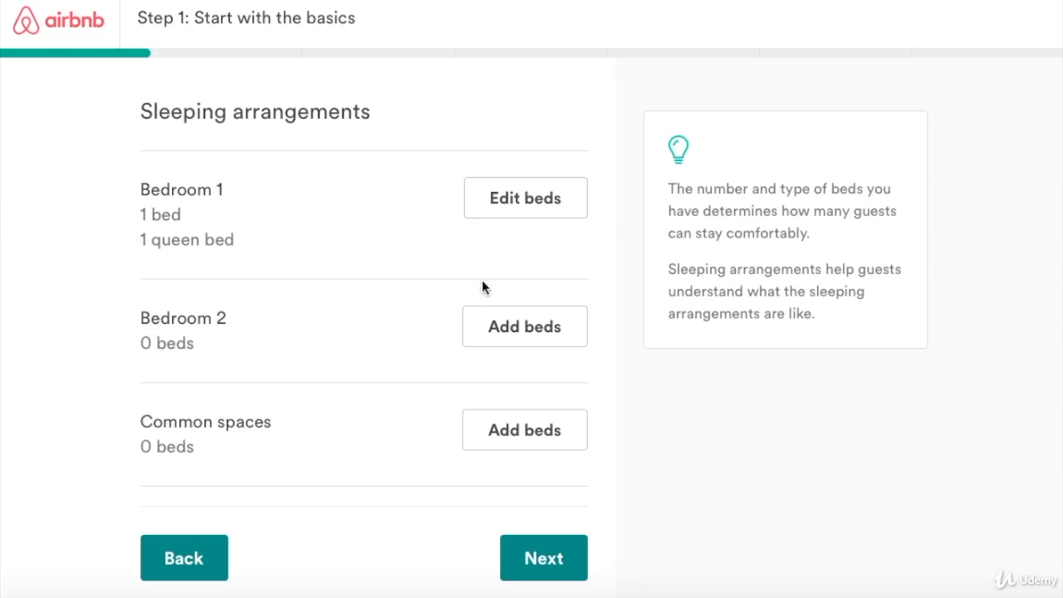
Add one queen bed to Bedroom 2.
click(490, 326)
scroll(397, 348, down, 1)
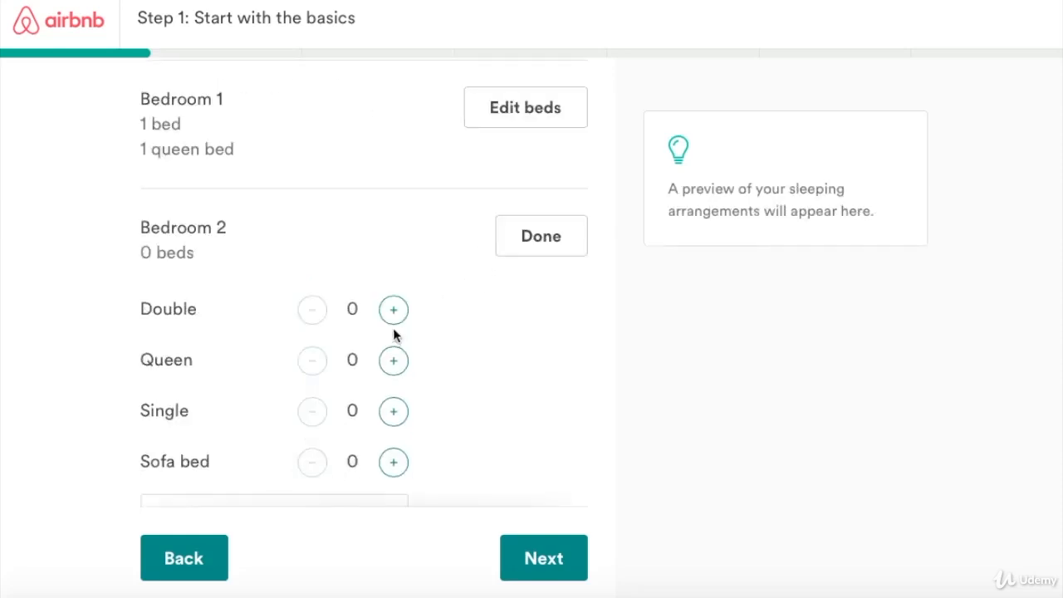
scroll(394, 327, down, 2)
scroll(398, 258, up, 1)
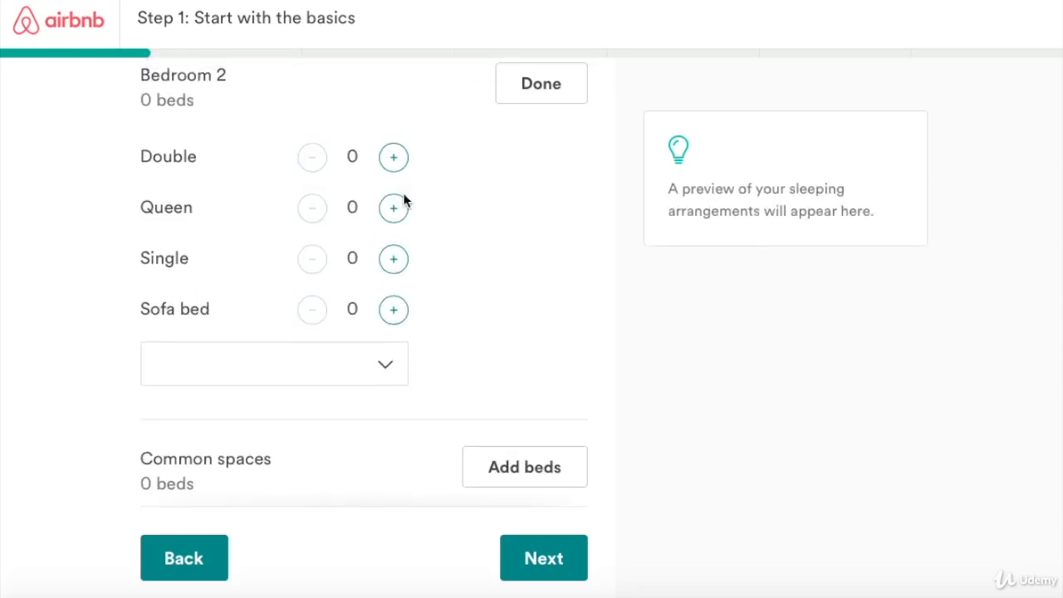
click(394, 210)
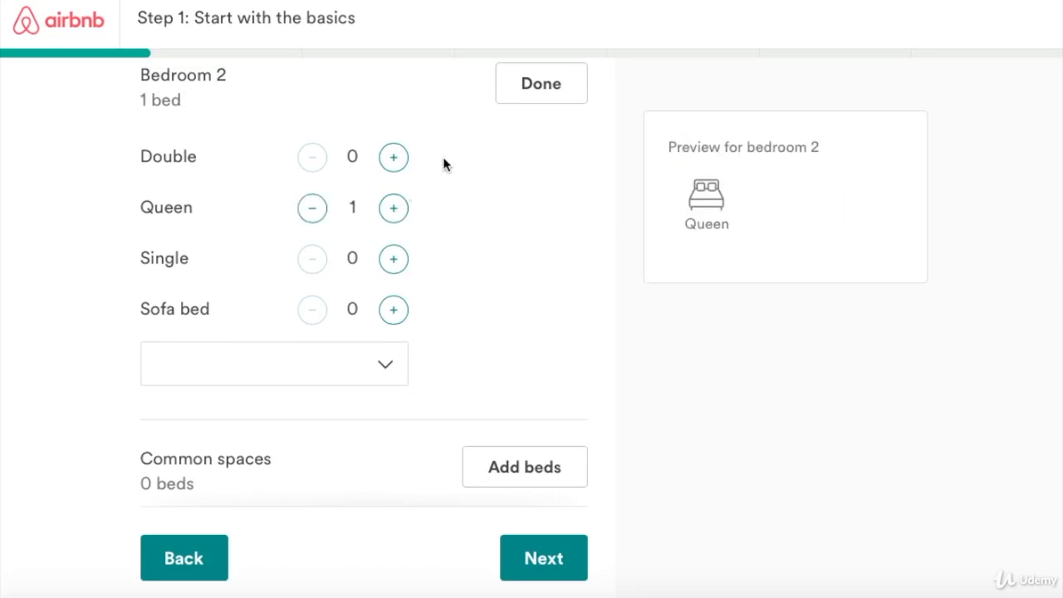
click(554, 93)
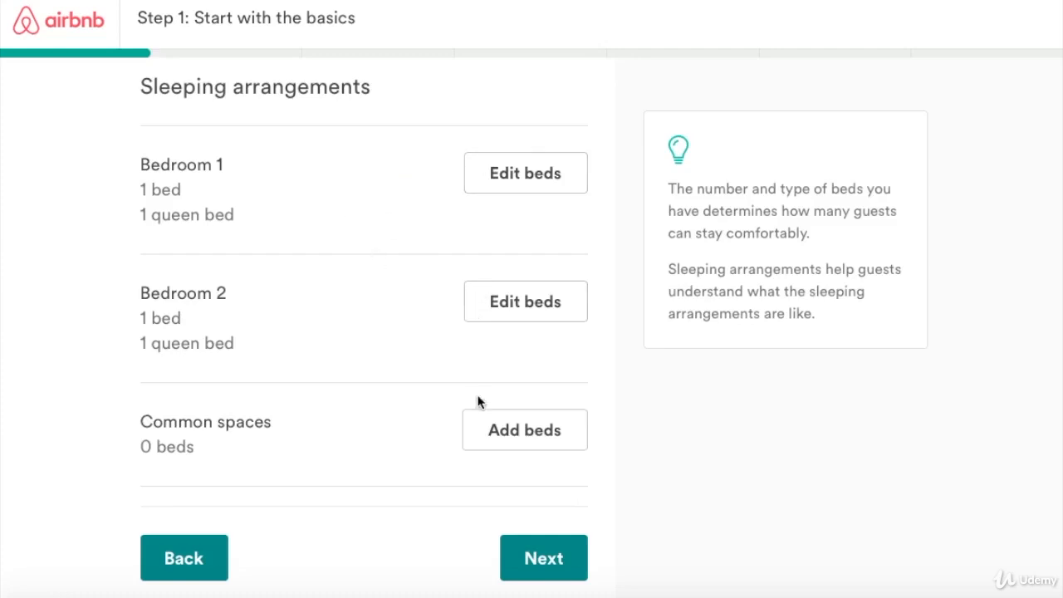
click(512, 437)
Give the common spaces a couch and an air mattress, removing the floor mattress.
scroll(415, 306, down, 3)
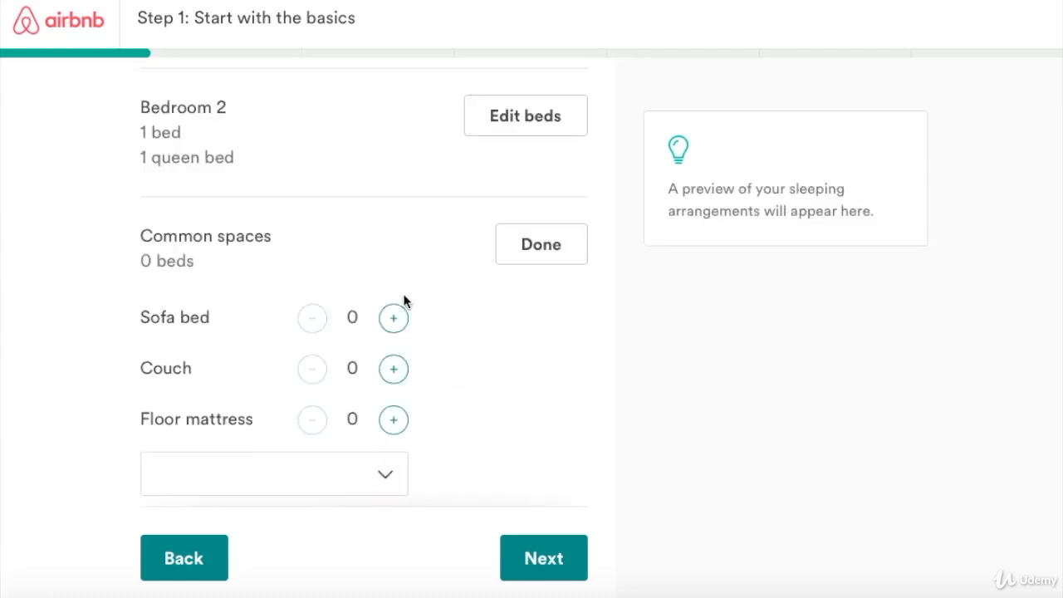
click(391, 405)
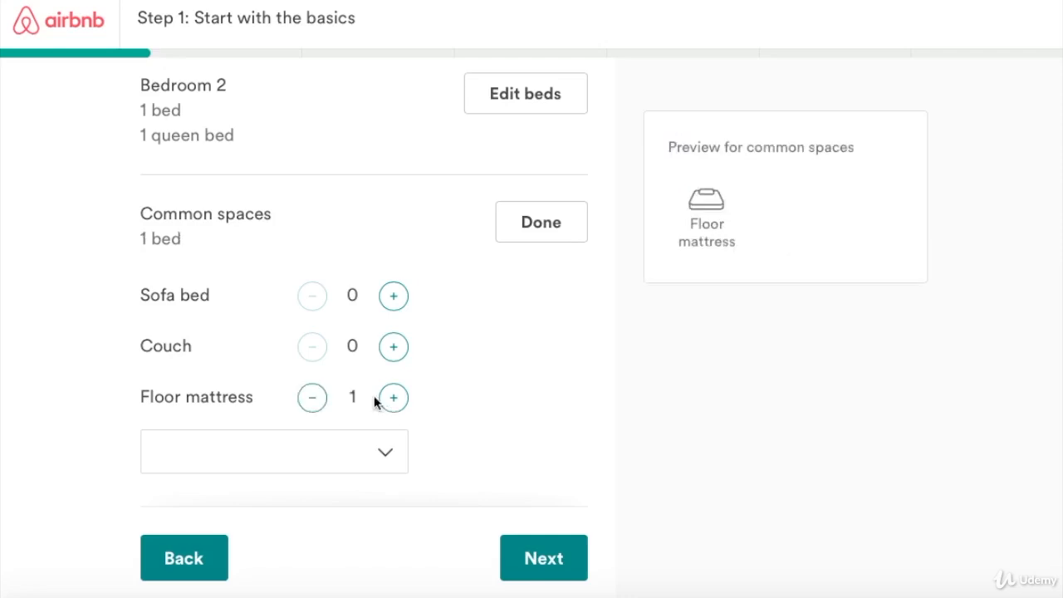
scroll(280, 257, down, 1)
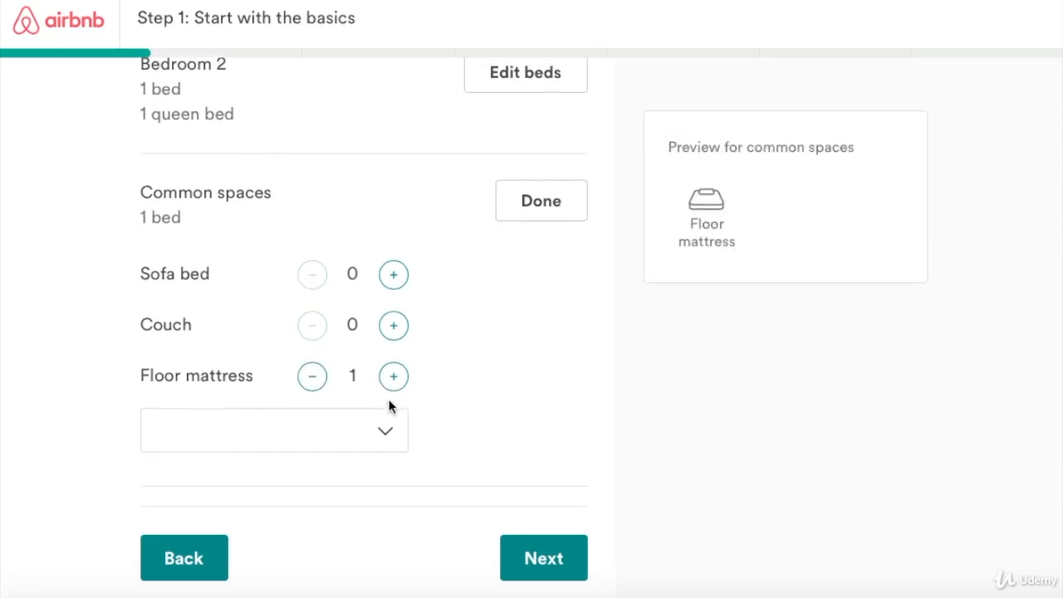
click(393, 330)
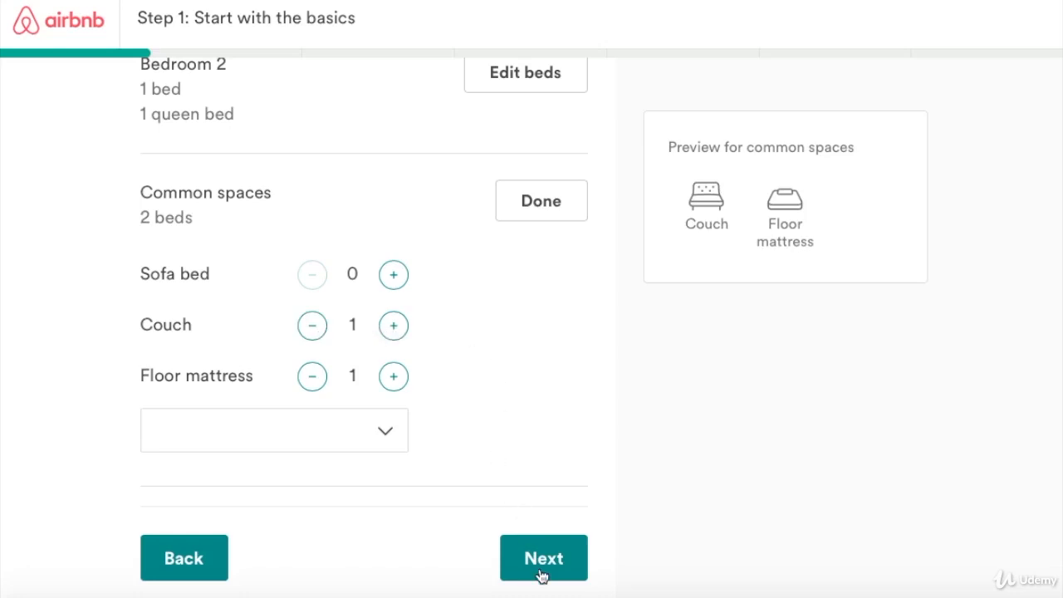
click(386, 435)
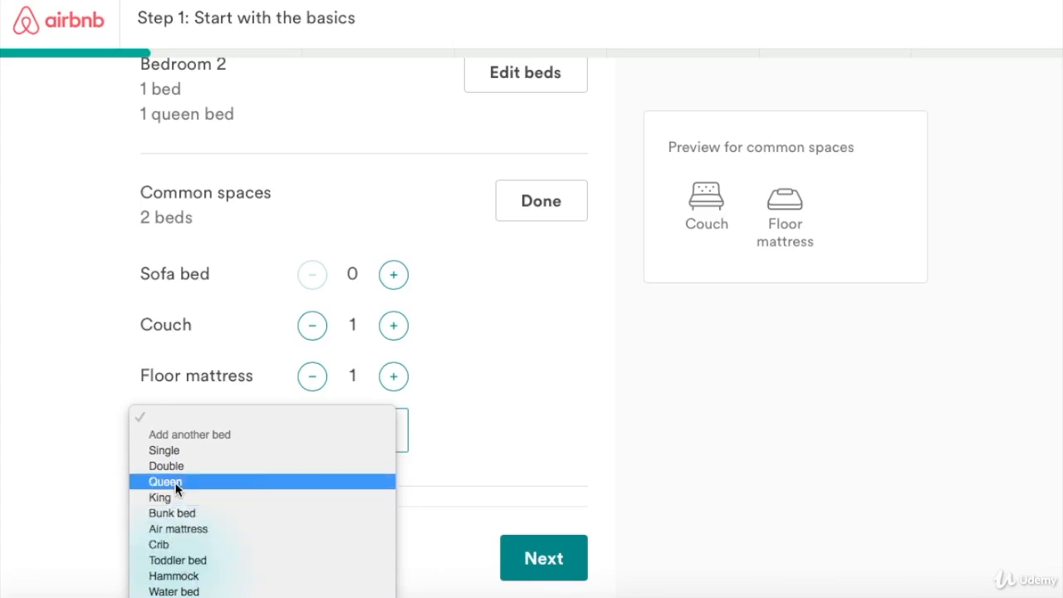
click(180, 528)
click(312, 376)
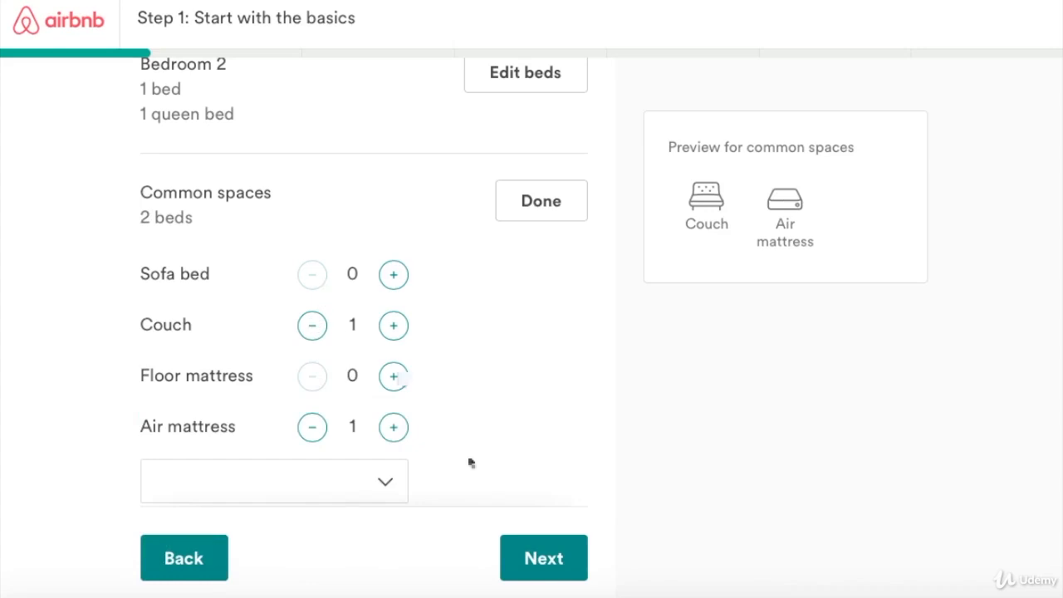
click(527, 560)
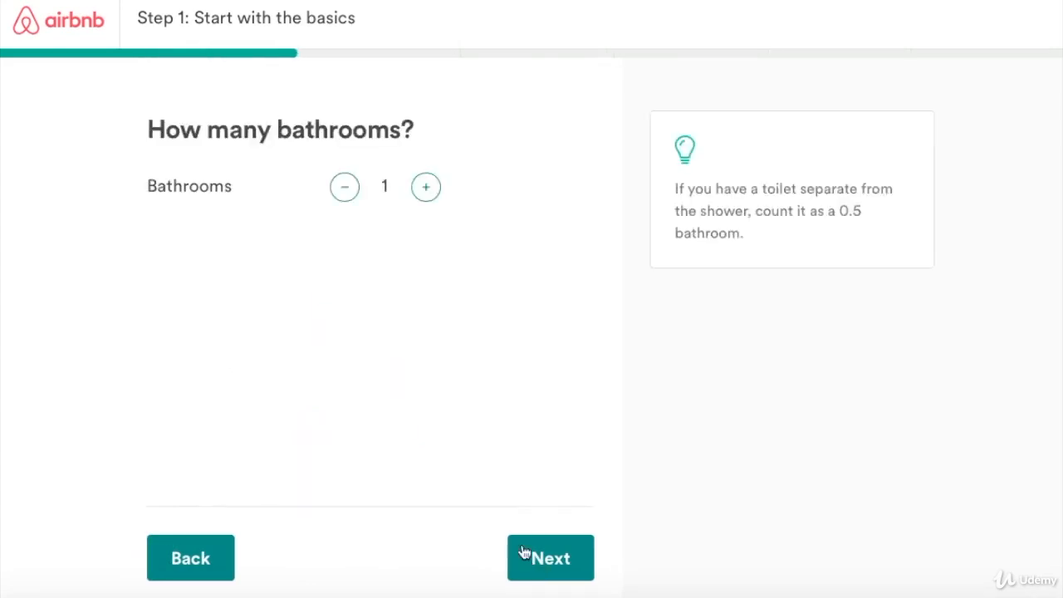
Set the bathroom count to 1.5 and move on to the location step.
click(423, 193)
click(424, 193)
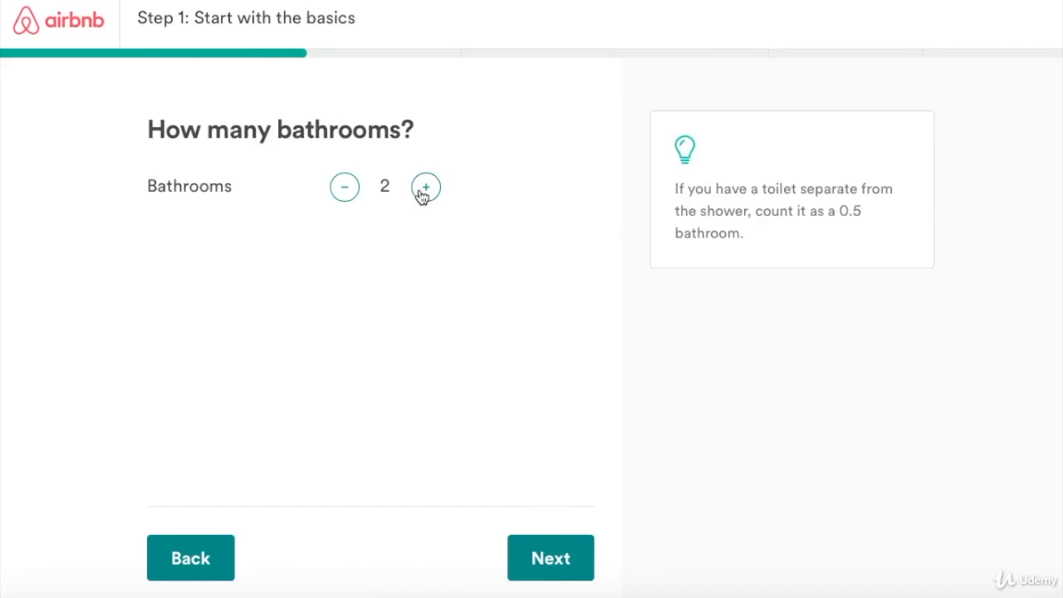
click(346, 189)
click(541, 561)
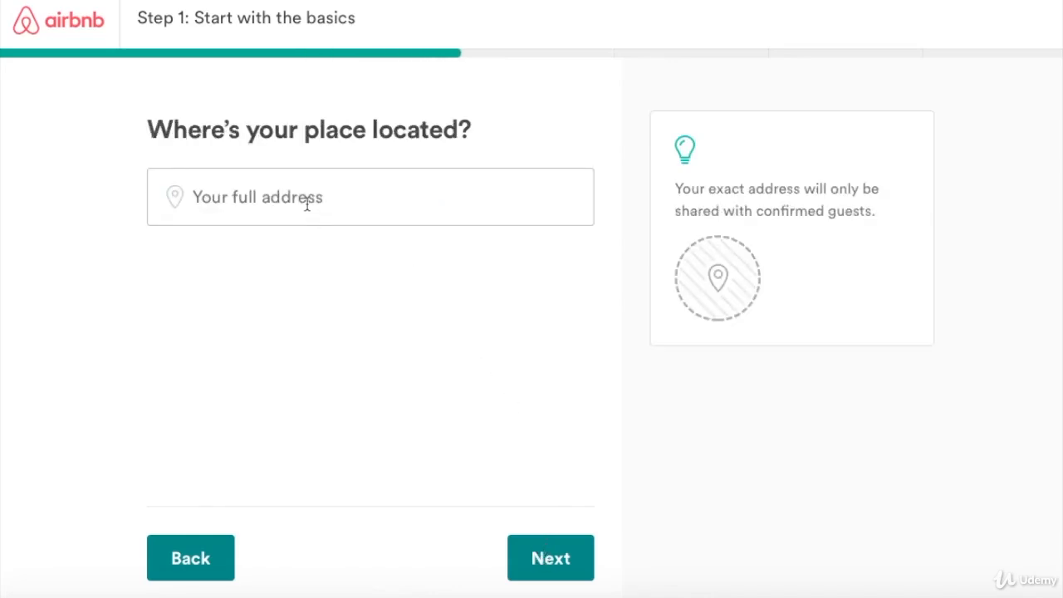
click(307, 204)
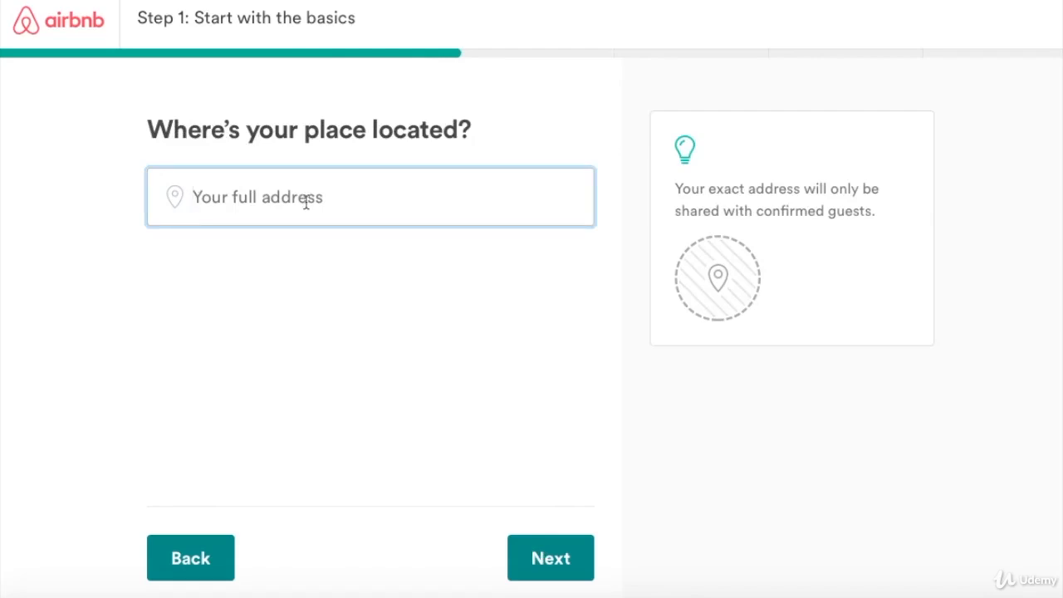
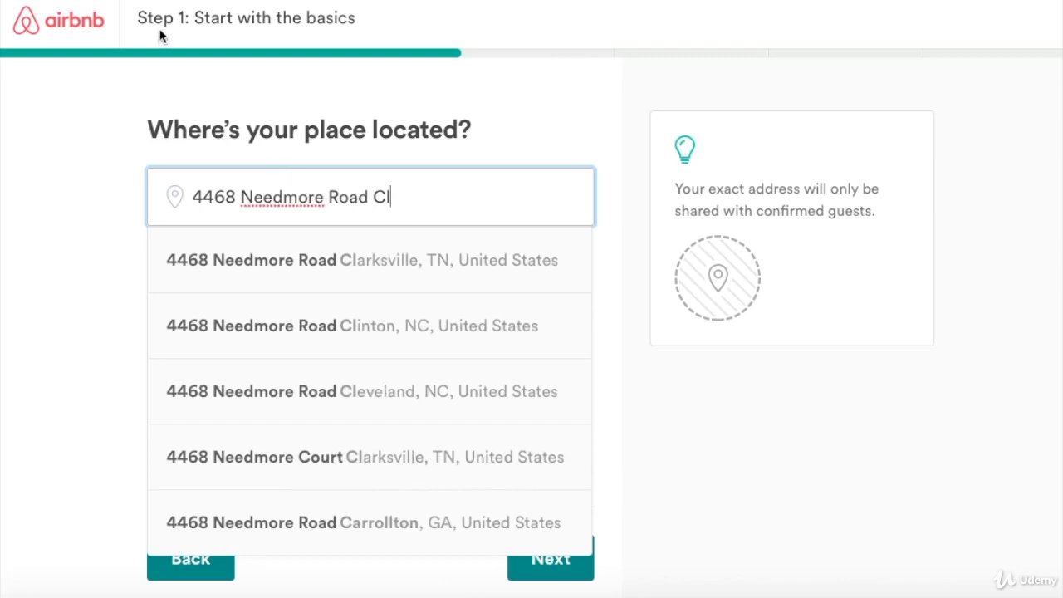
click(407, 256)
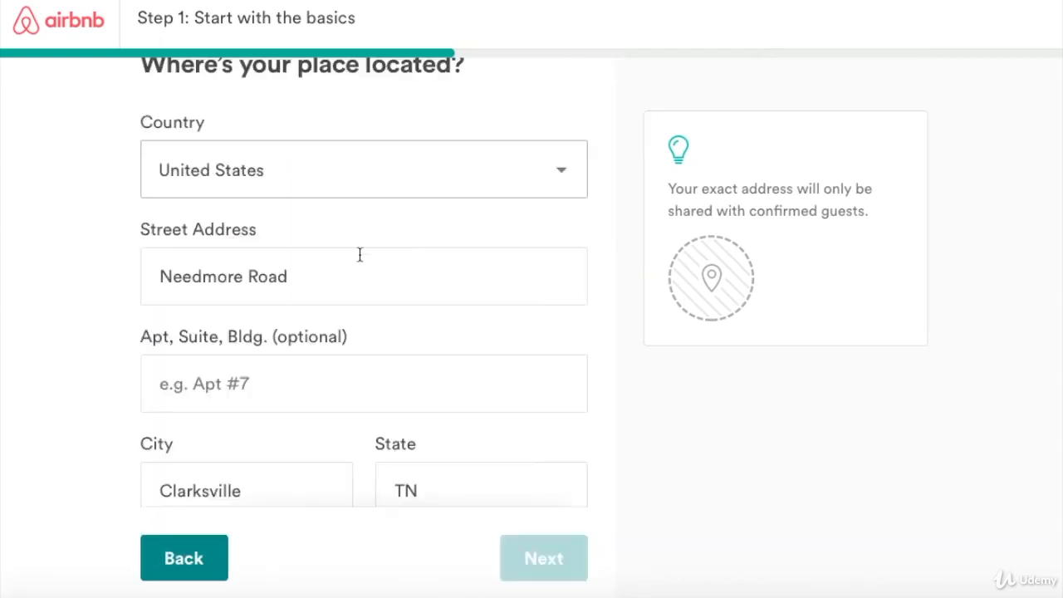
scroll(242, 302, down, 1)
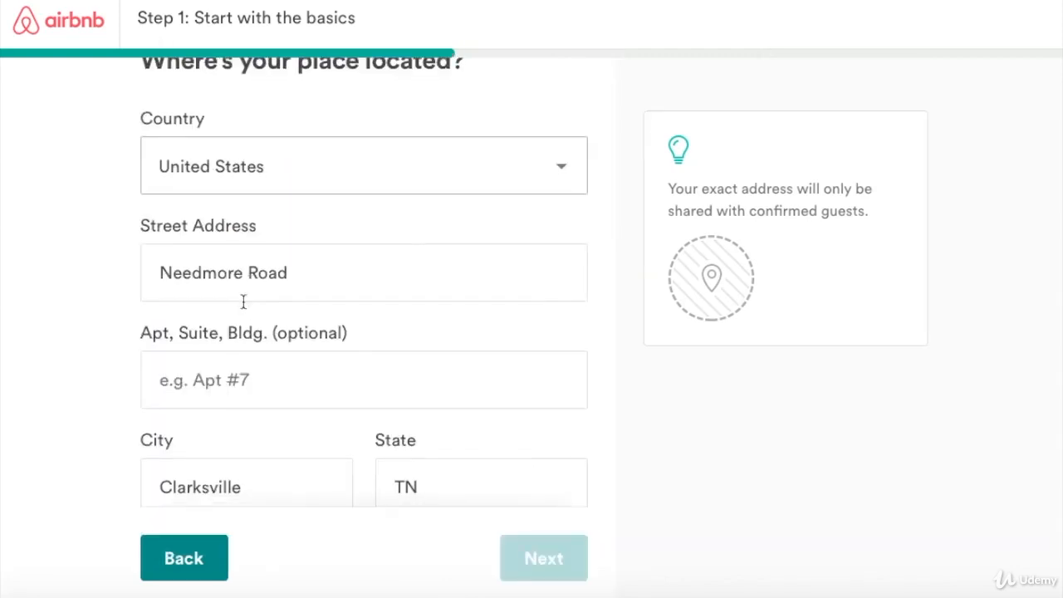
click(218, 351)
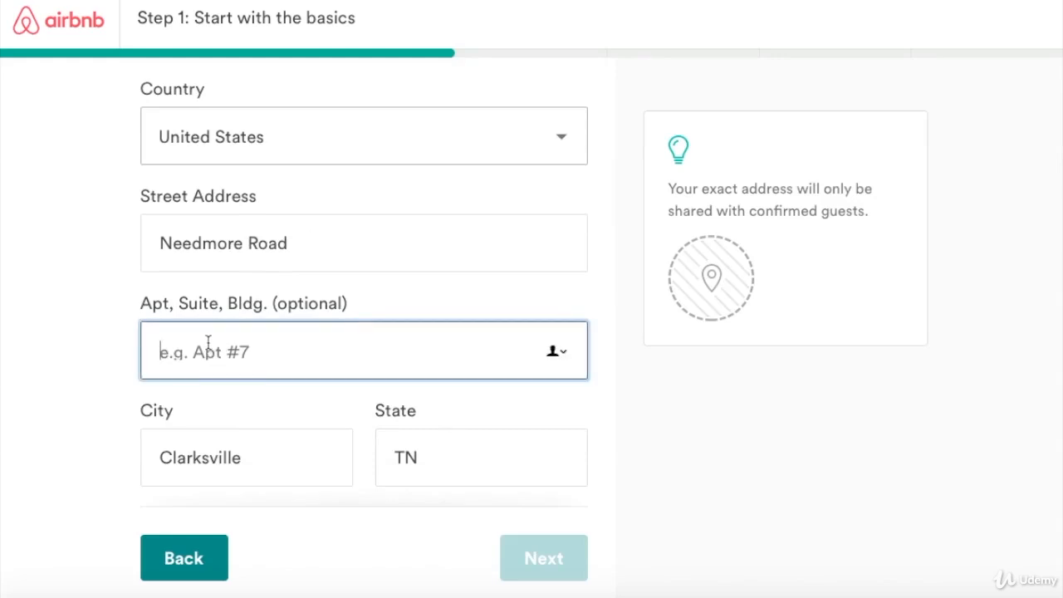
scroll(218, 351, down, 3)
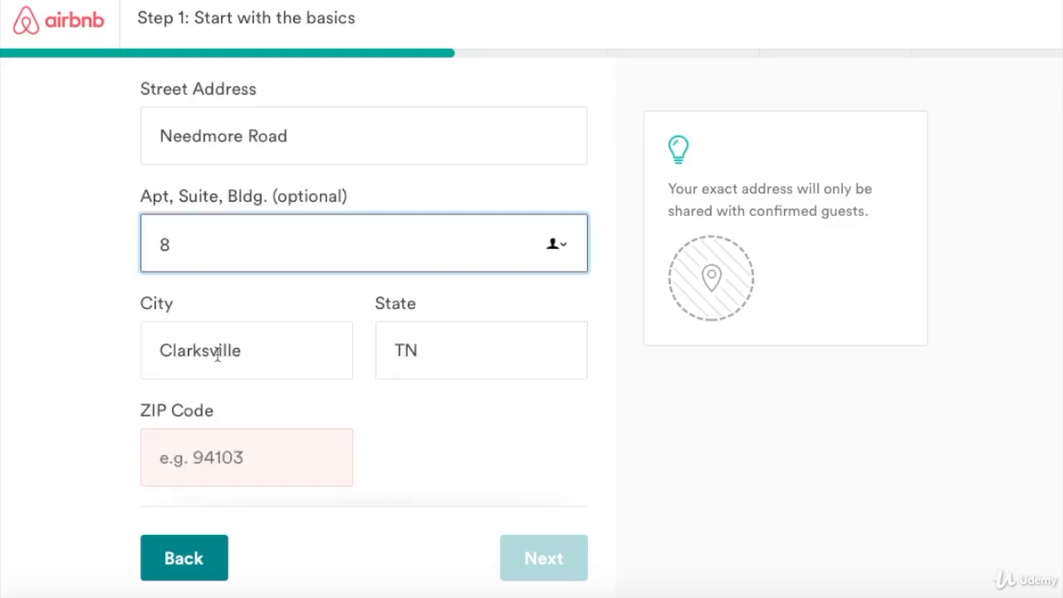
click(240, 458)
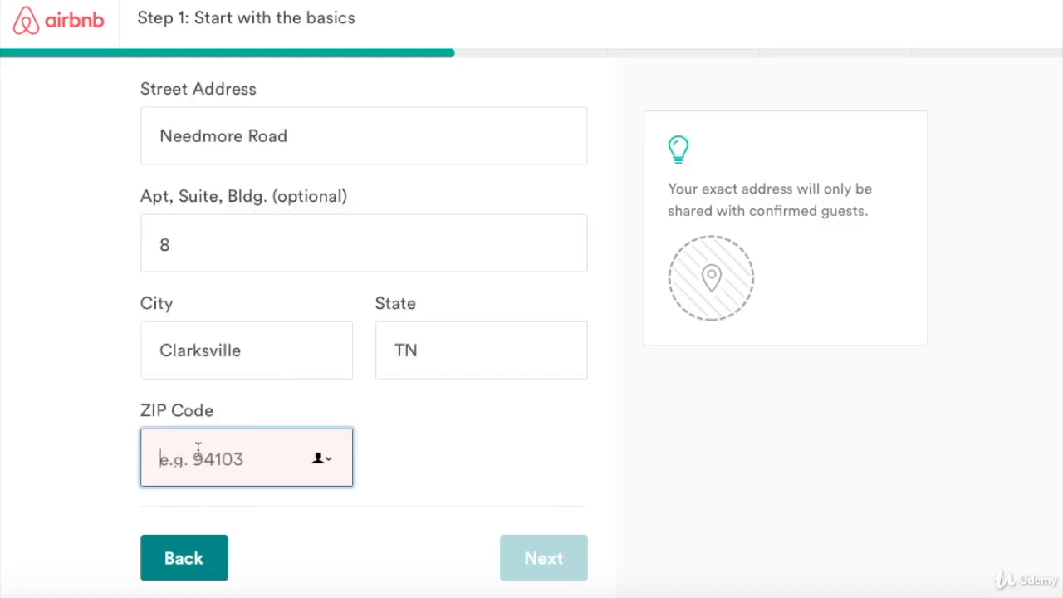
text(37)
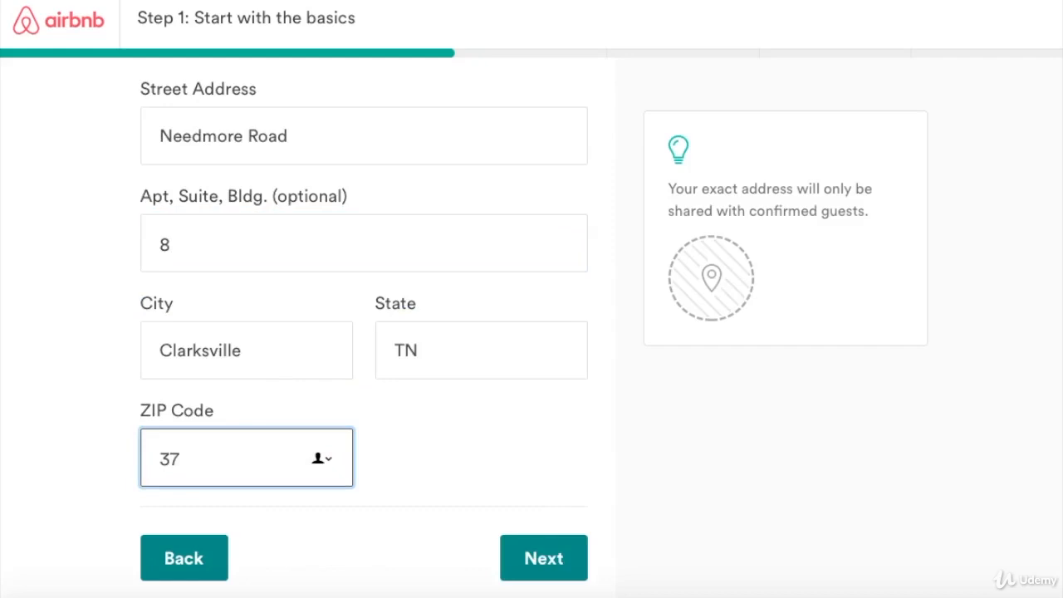
text(040)
click(538, 563)
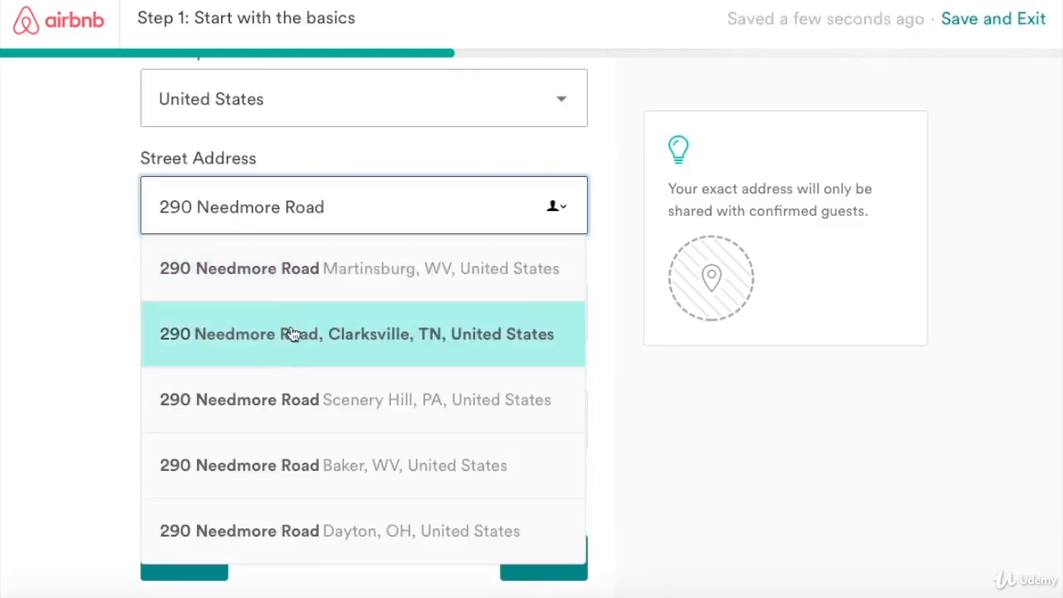
Accept the suggested street address and enter the unit number.
click(292, 337)
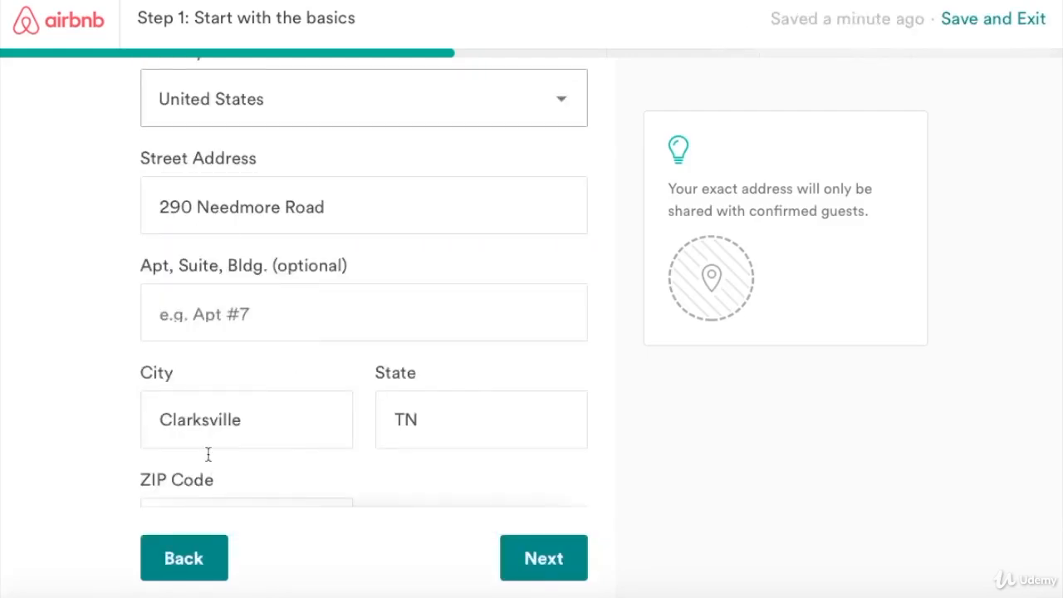
scroll(215, 425, down, 1)
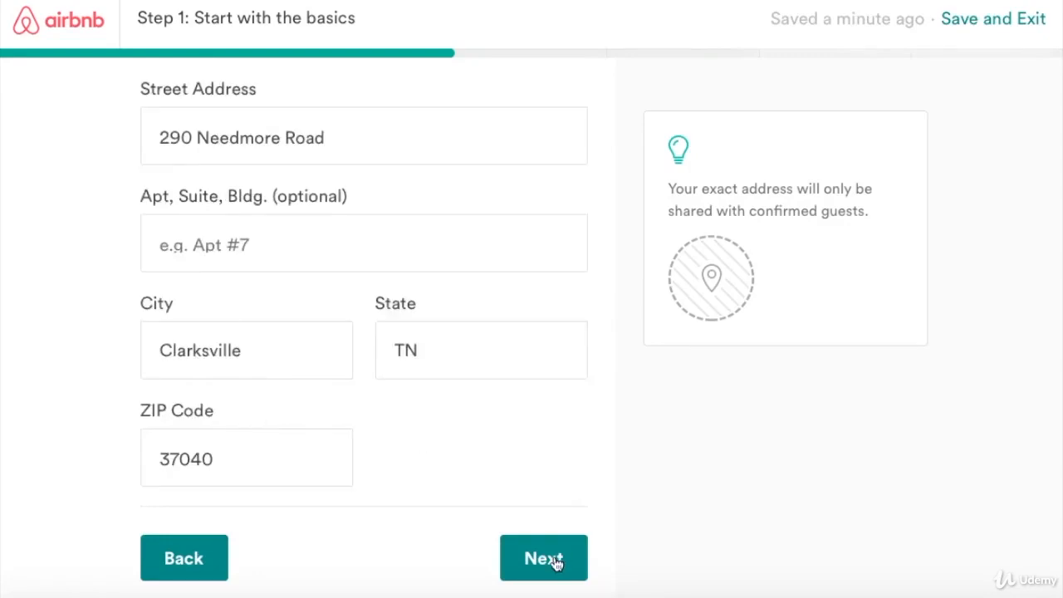
click(183, 240)
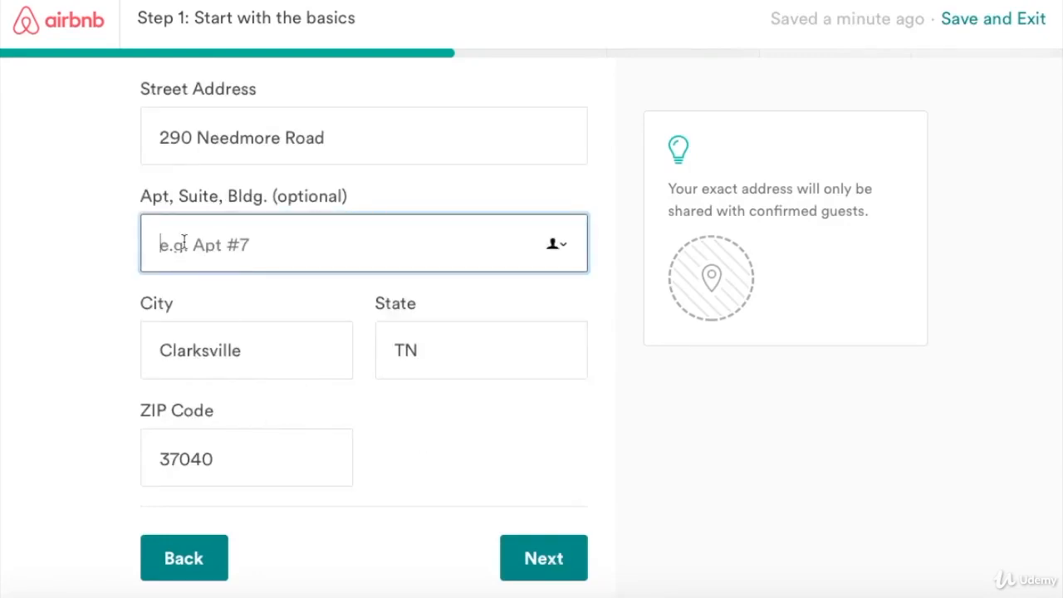
text(11)
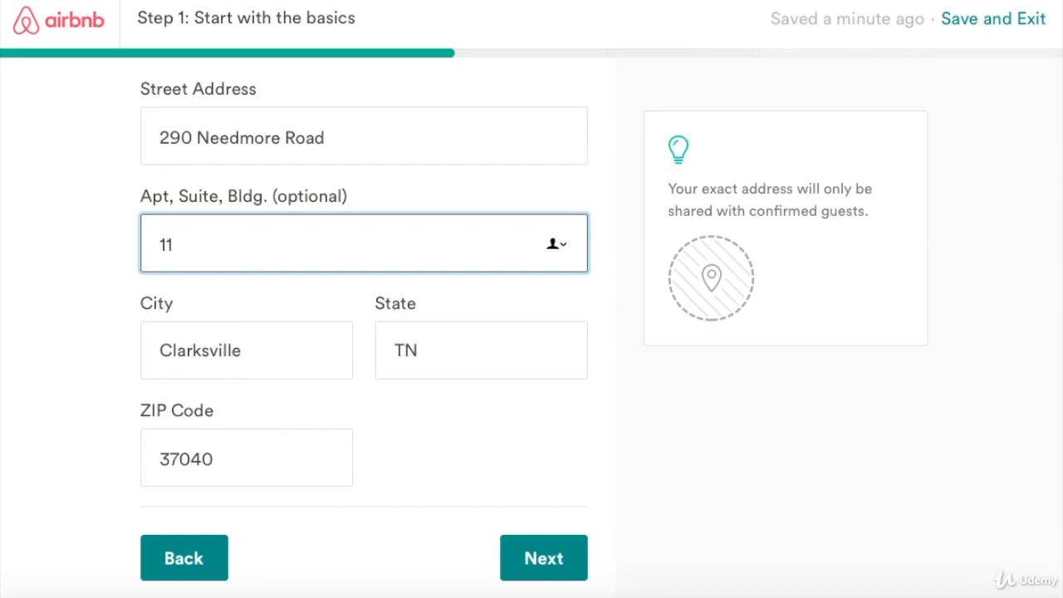
Submit the address and confirm the map pin is in the right place.
click(563, 562)
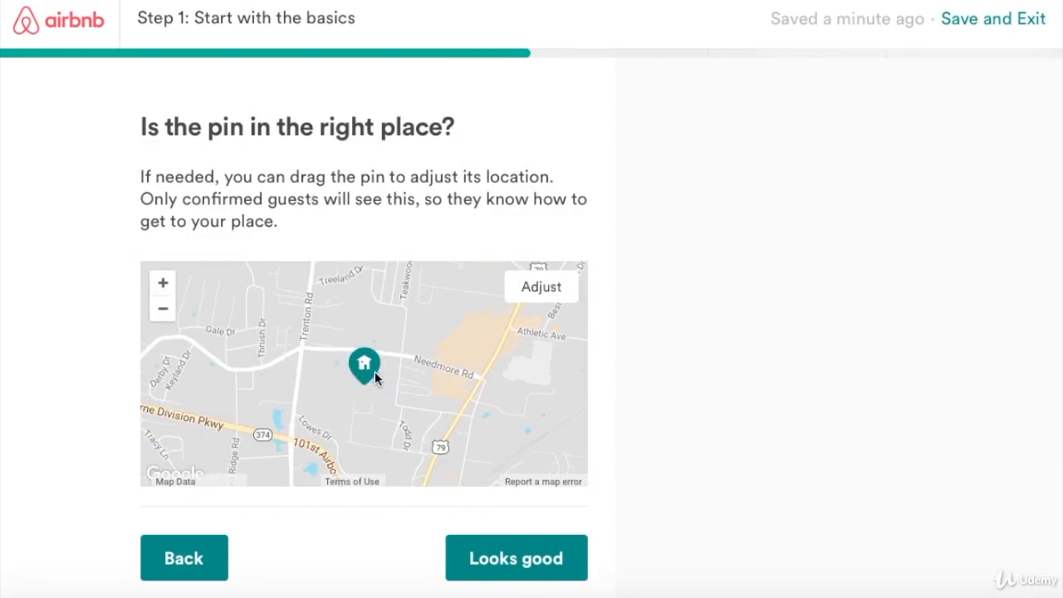
click(499, 567)
Tick Essentials, Wifi, Shampoo, Closet/drawers, TV, Heat, AC, Breakfast, Desk/workspace and Hair dryer, leaving Fireplace off.
scroll(197, 211, up, 1)
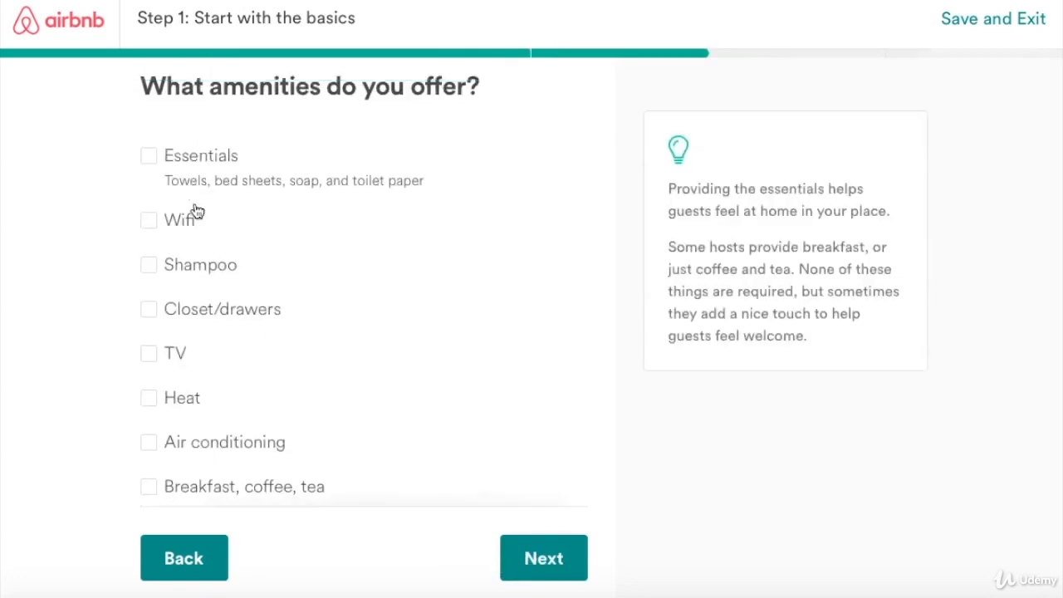
scroll(196, 211, down, 1)
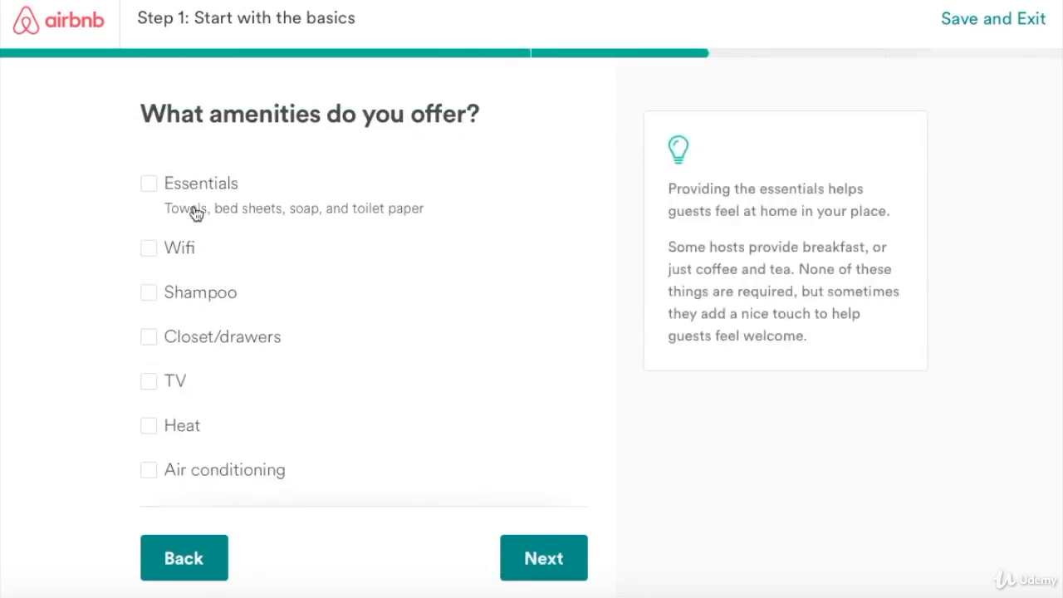
click(152, 185)
scroll(152, 186, down, 2)
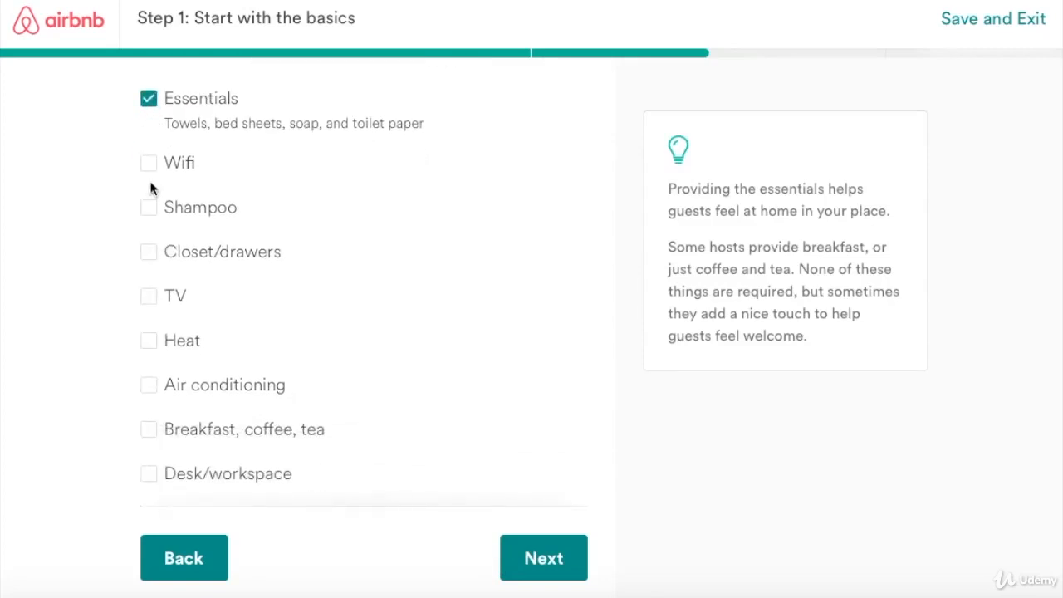
click(151, 171)
click(150, 212)
scroll(150, 218, down, 1)
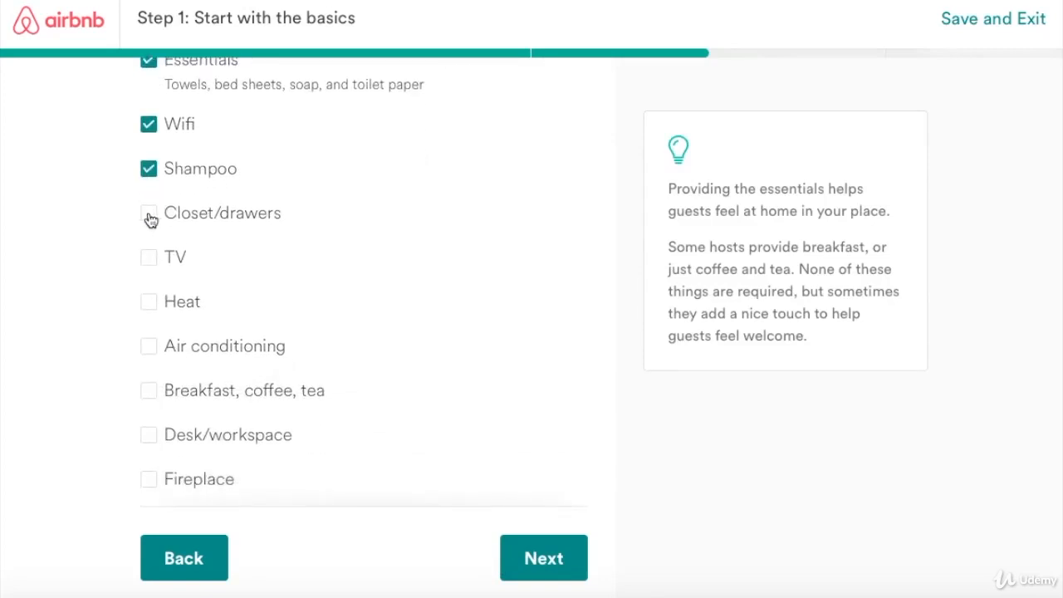
click(150, 218)
scroll(150, 217, down, 1)
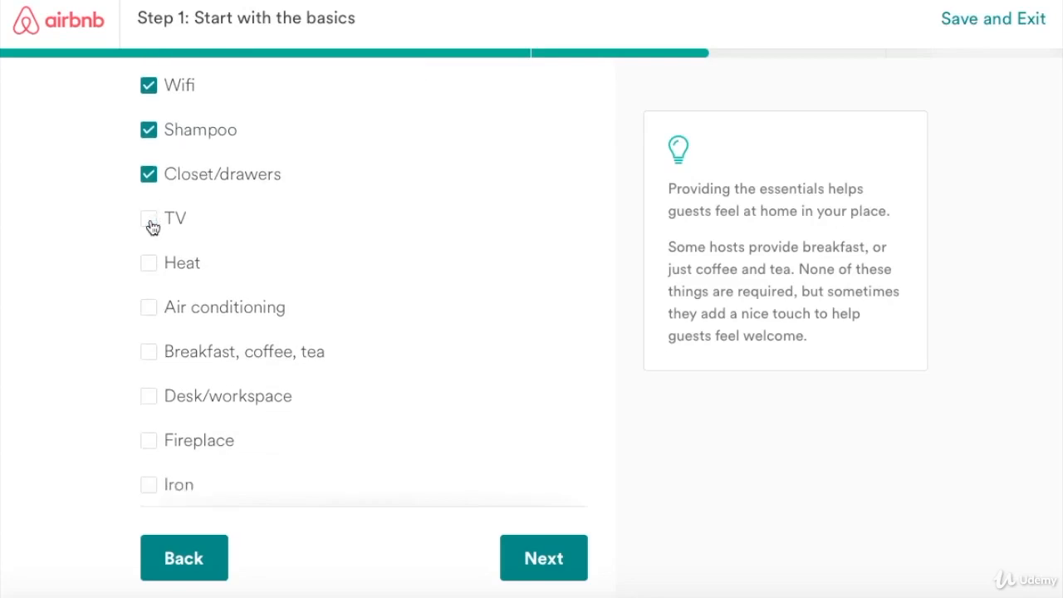
click(151, 218)
scroll(150, 218, down, 2)
click(149, 207)
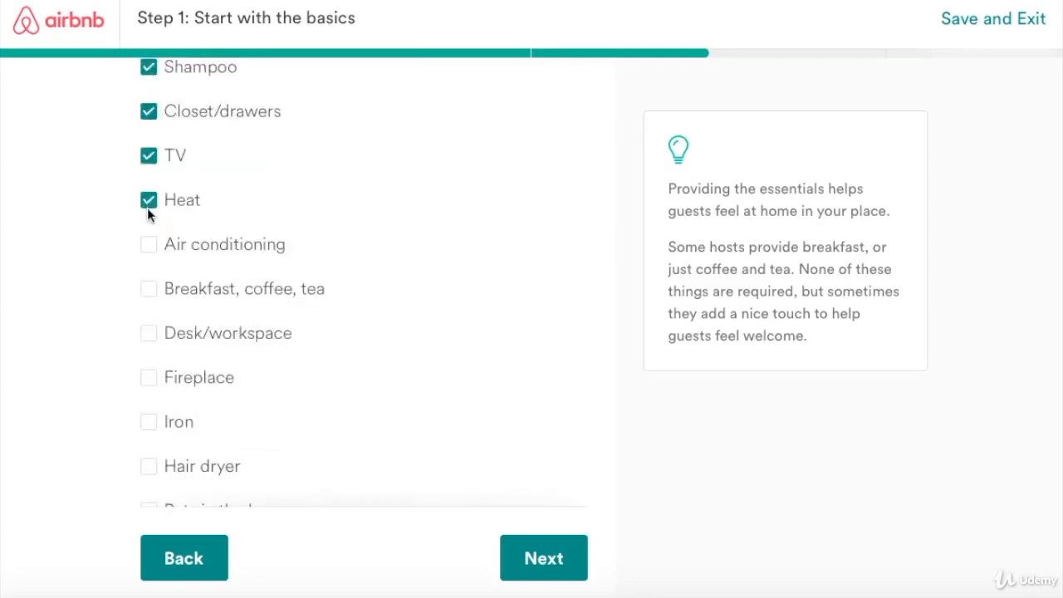
scroll(148, 214, down, 1)
click(149, 223)
scroll(149, 225, down, 1)
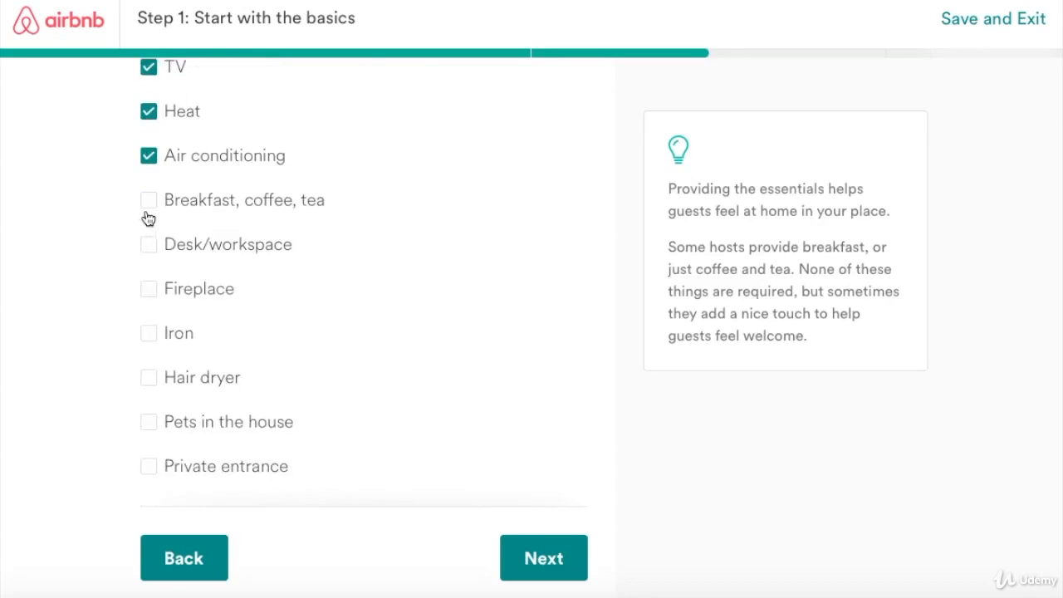
click(149, 204)
scroll(149, 208, down, 1)
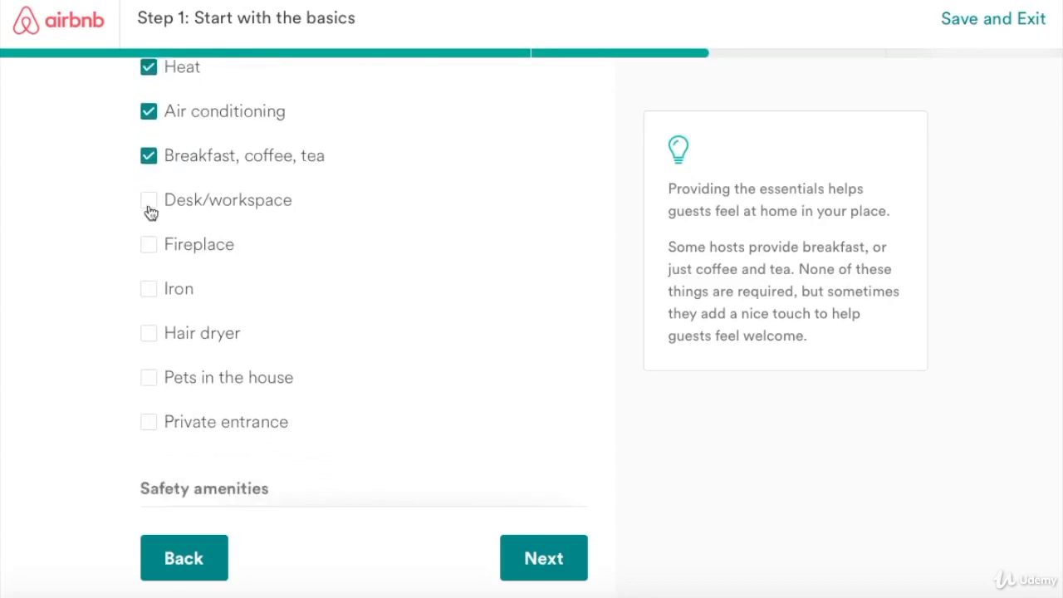
click(148, 204)
scroll(148, 213, down, 1)
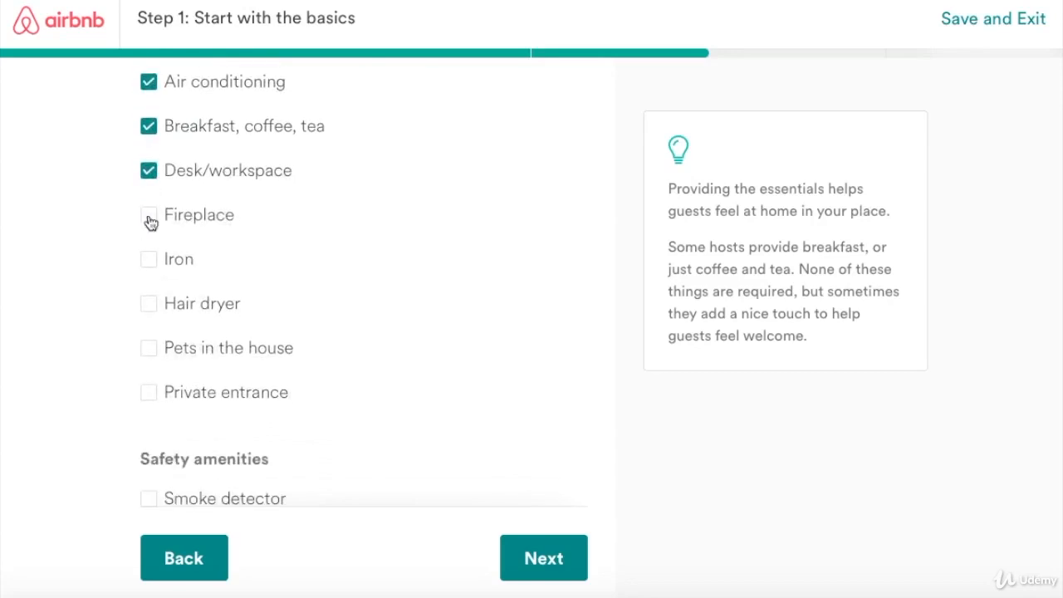
click(149, 216)
click(148, 218)
scroll(168, 220, down, 1)
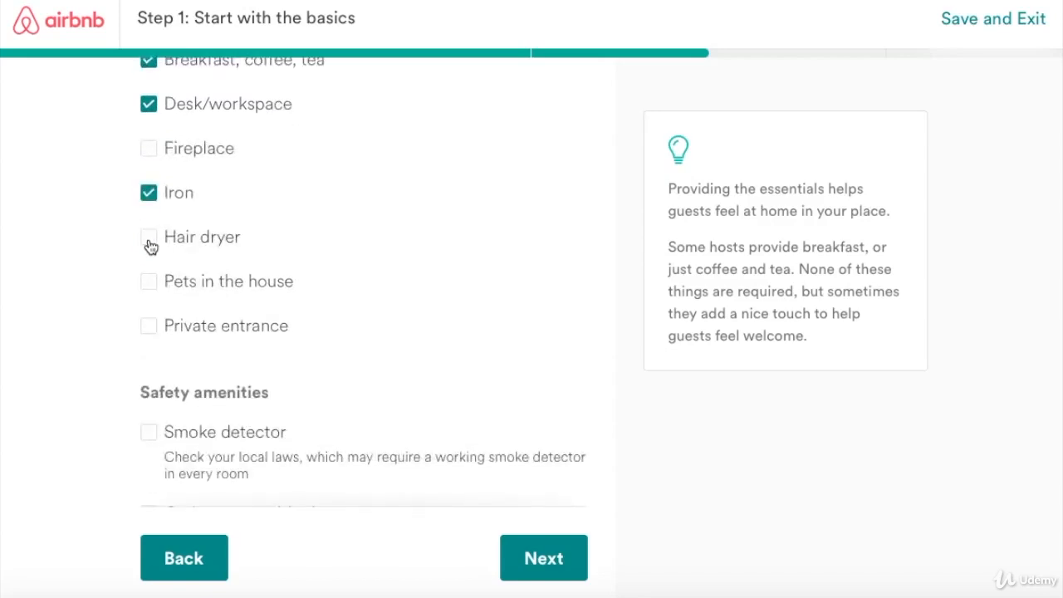
click(149, 243)
Tick smoke detector, carbon monoxide detector, first aid kit and lock on bedroom door.
click(150, 285)
scroll(156, 282, down, 1)
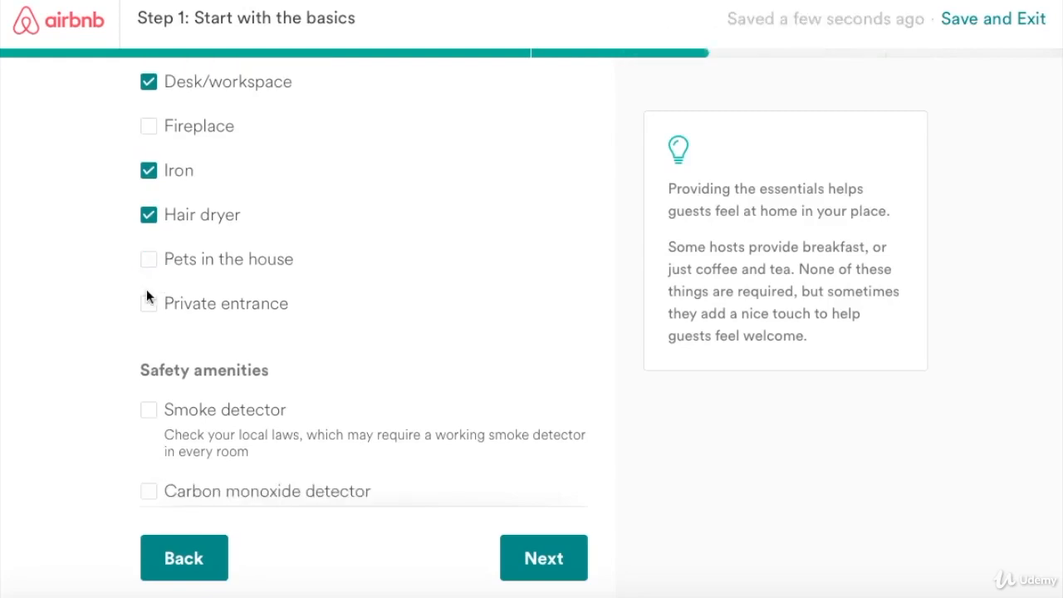
scroll(148, 295, down, 2)
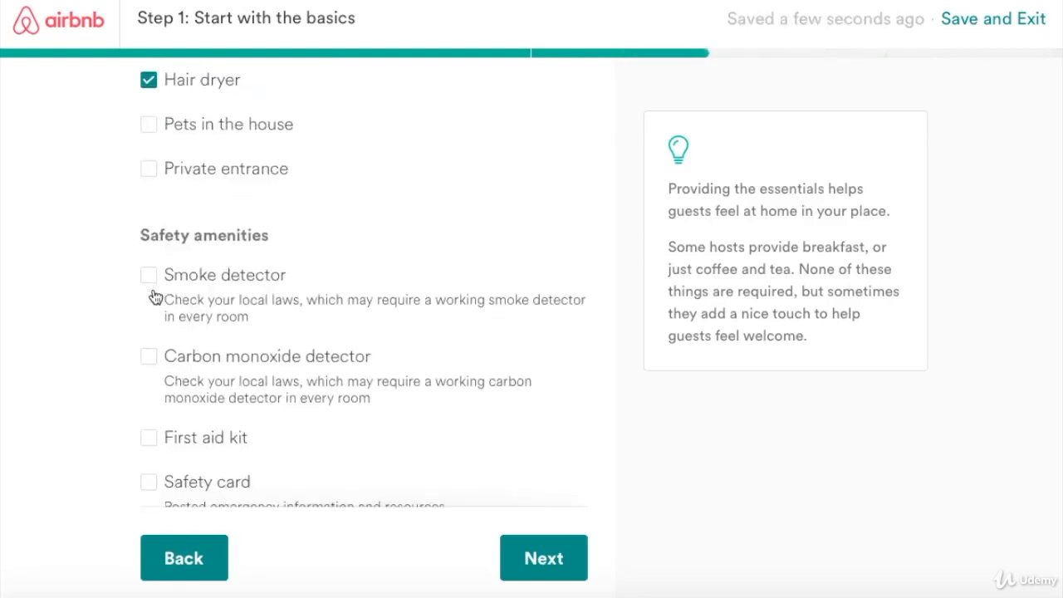
scroll(153, 297, down, 2)
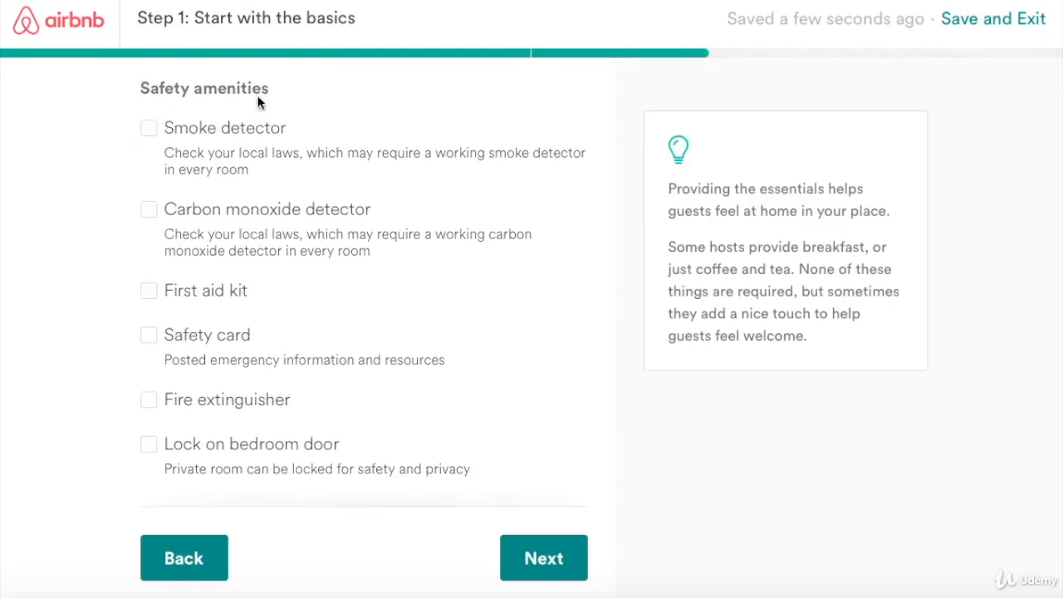
click(148, 129)
click(149, 211)
scroll(147, 230, down, 1)
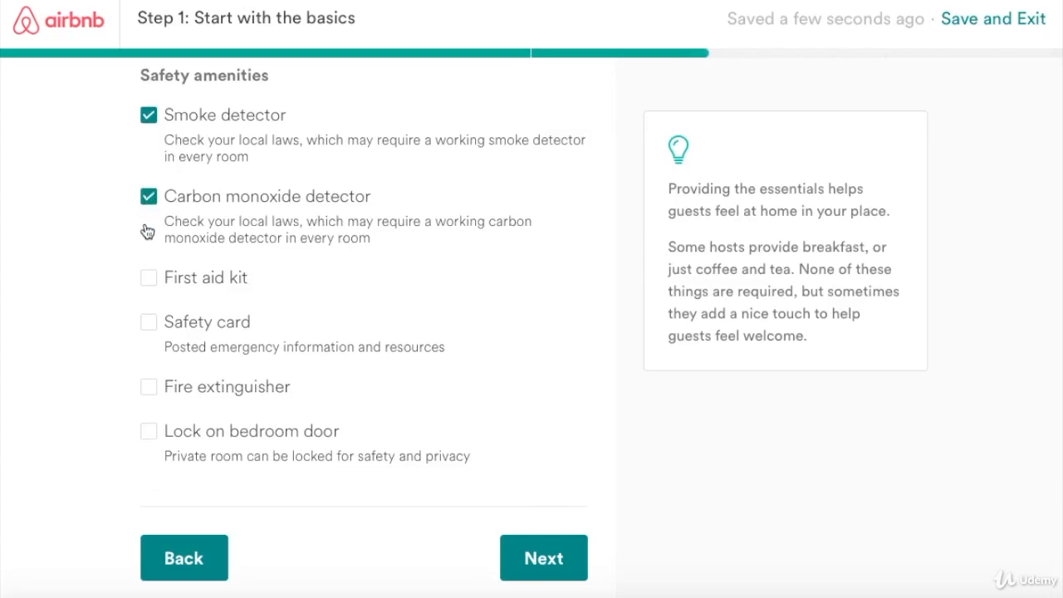
click(149, 282)
click(149, 282)
click(148, 439)
click(149, 277)
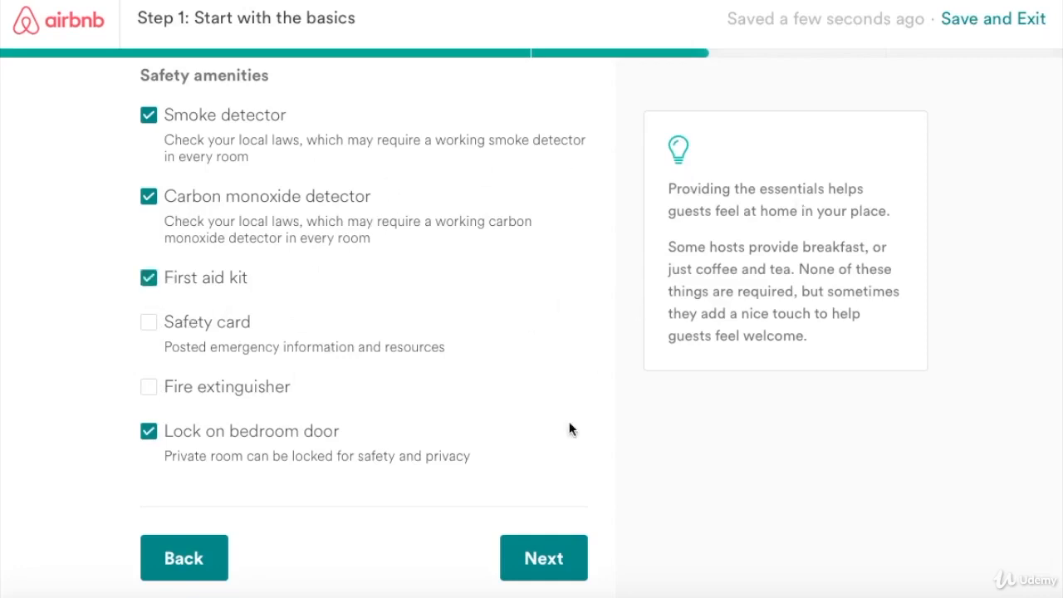
Mark Kitchen, Laundry – washer, Laundry – dryer and Parking as guest spaces, leaving Pool off, and finish Step 1.
click(558, 567)
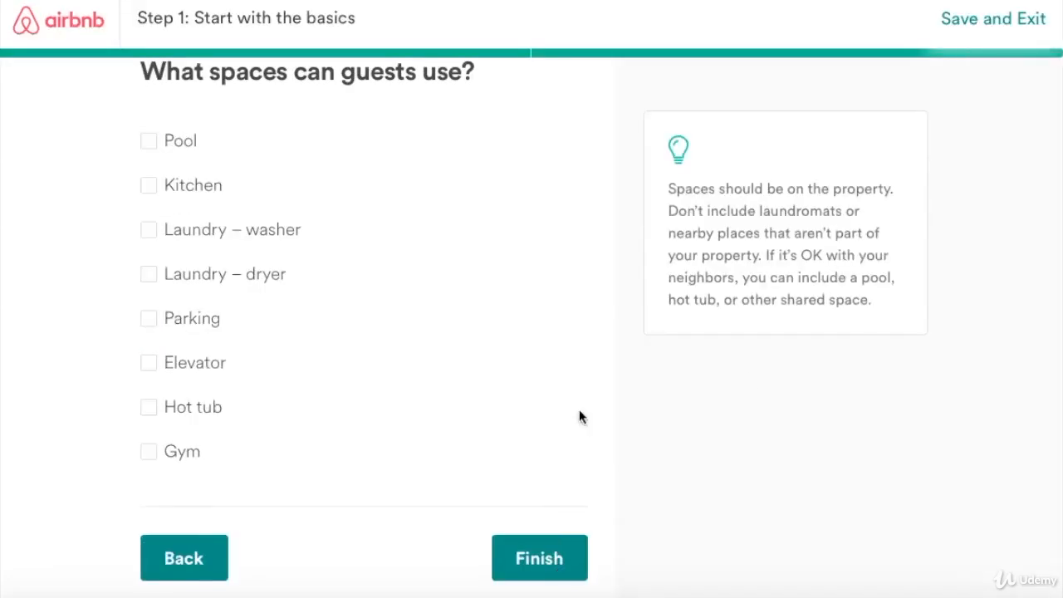
click(151, 146)
click(147, 144)
click(148, 190)
click(150, 231)
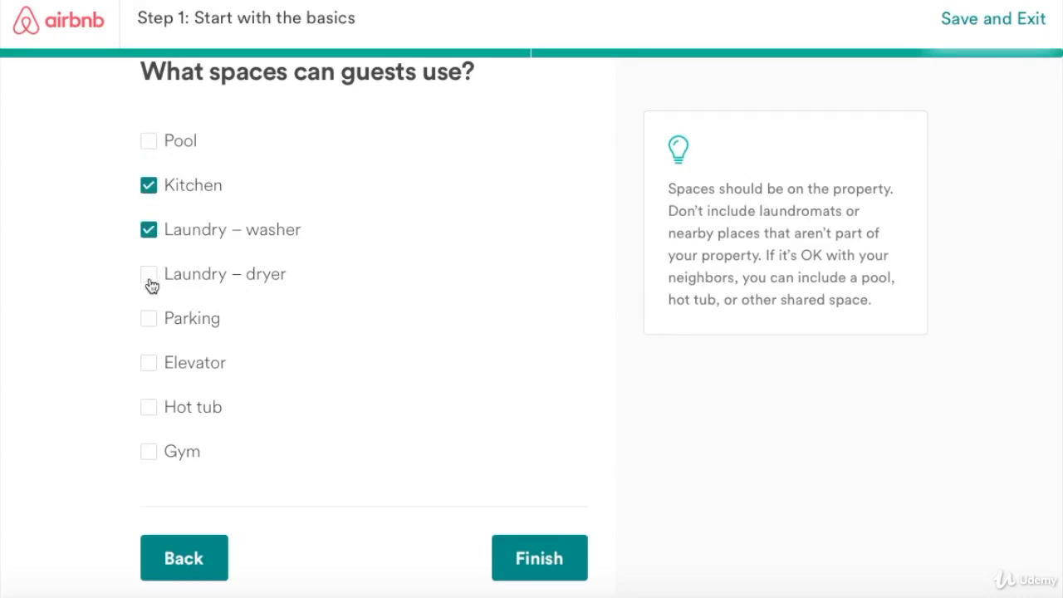
click(151, 285)
click(150, 320)
click(548, 563)
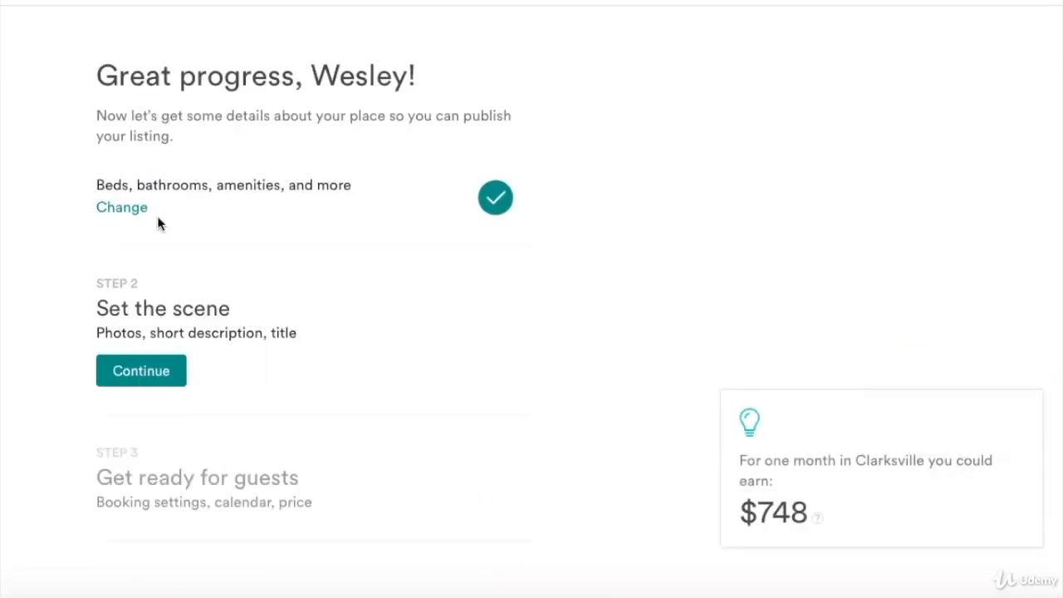
Start Step 2 and upload the bathroom jpg from the Desktop thepoplarcondo1 folder as the first photo.
scroll(159, 229, down, 3)
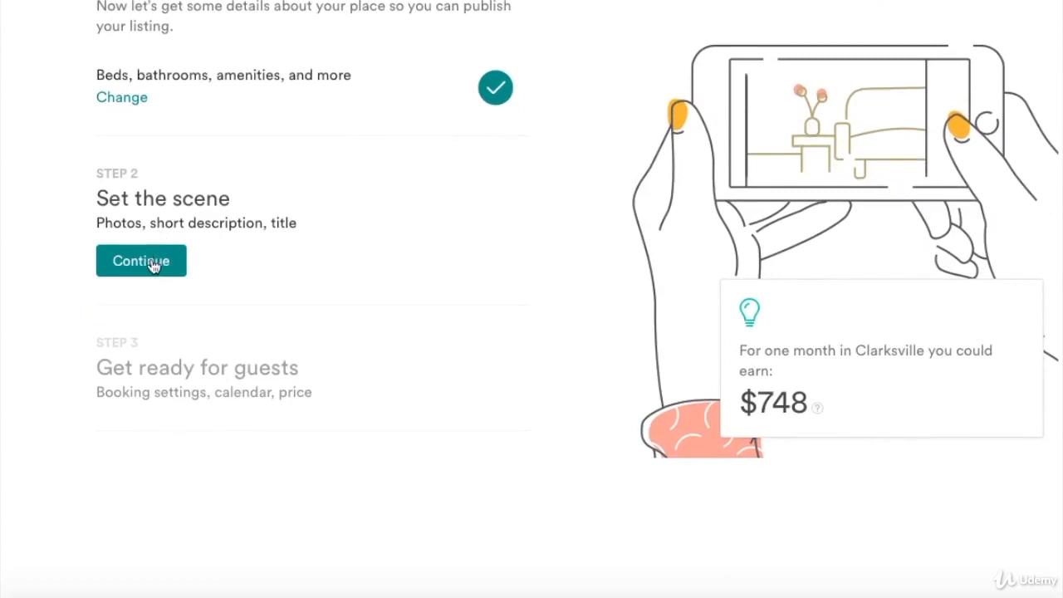
click(152, 266)
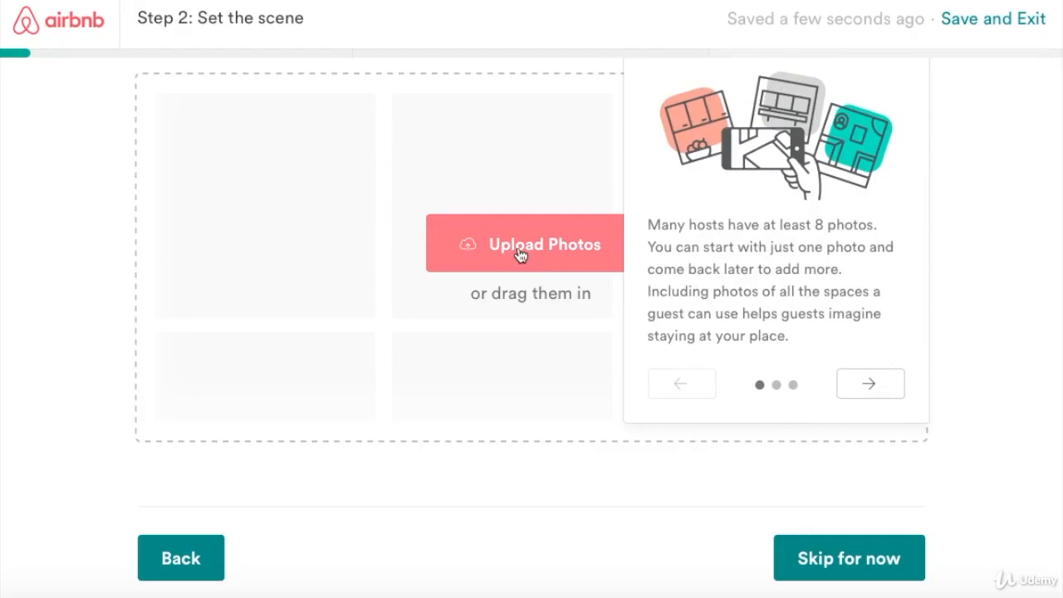
click(475, 238)
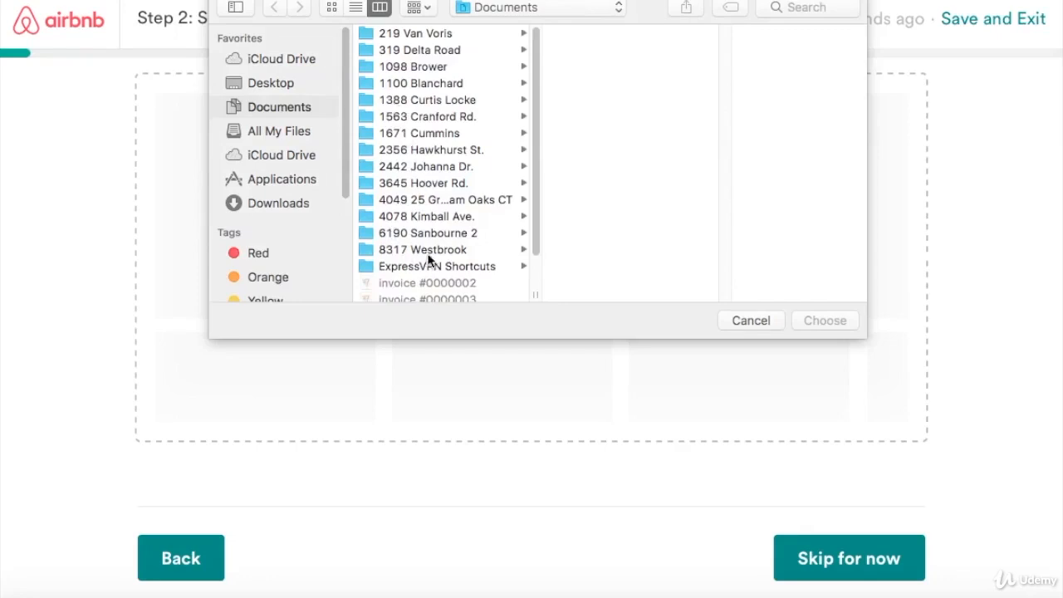
click(268, 80)
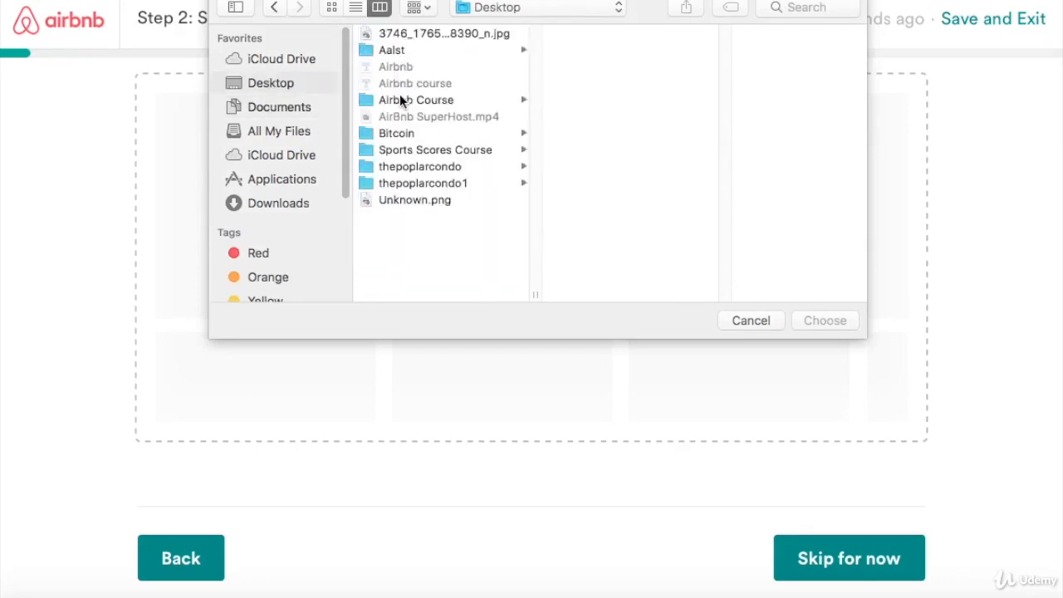
click(399, 98)
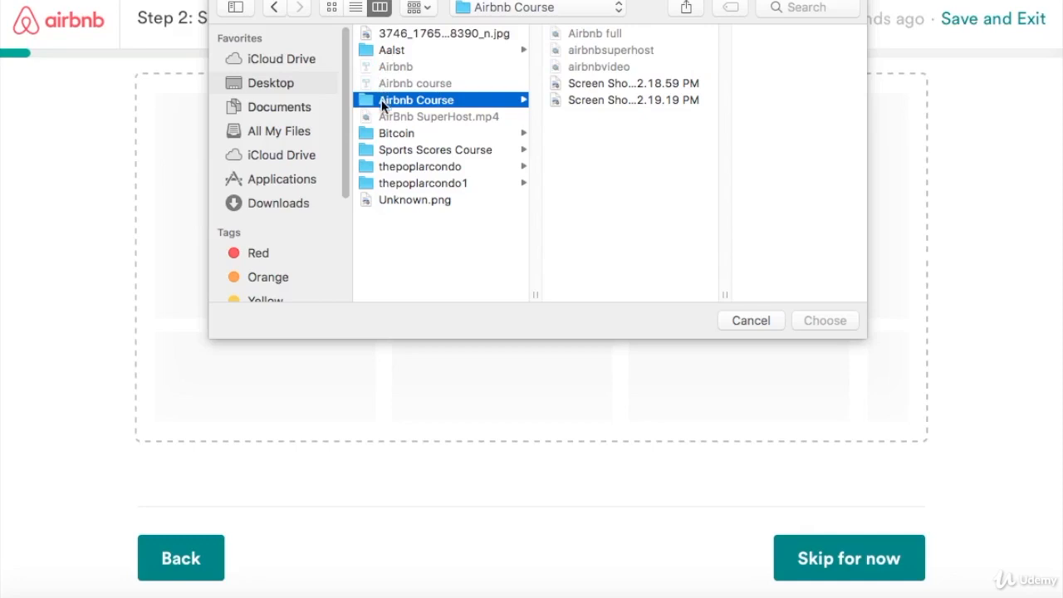
click(426, 181)
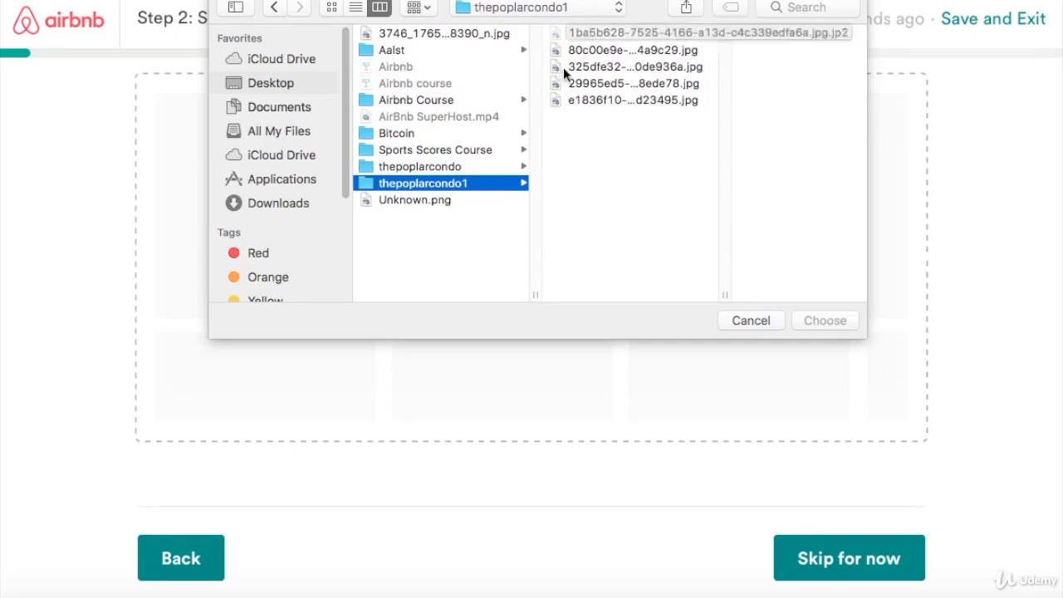
click(490, 166)
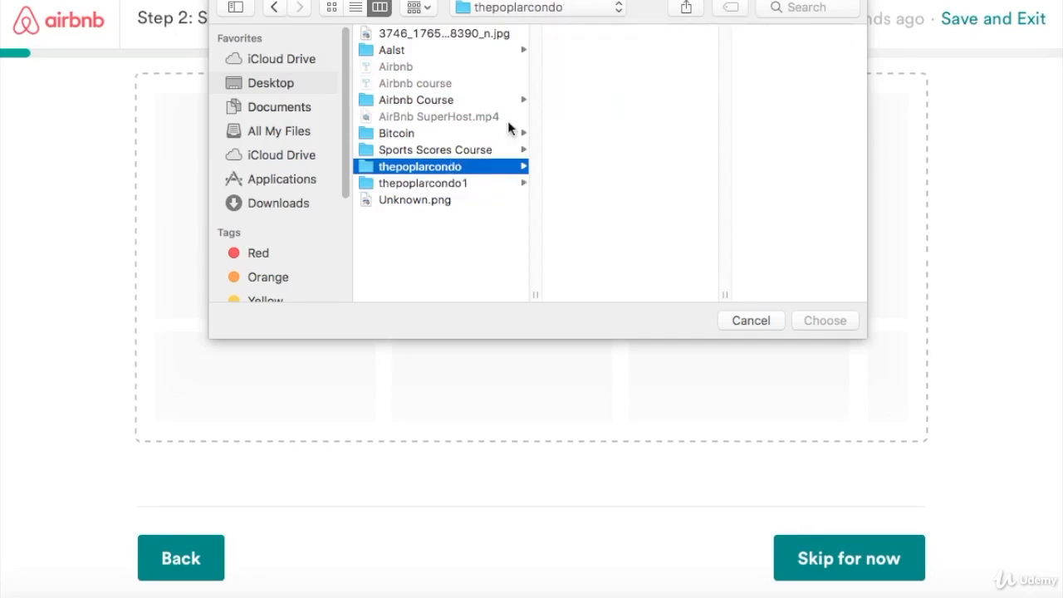
click(448, 182)
click(593, 37)
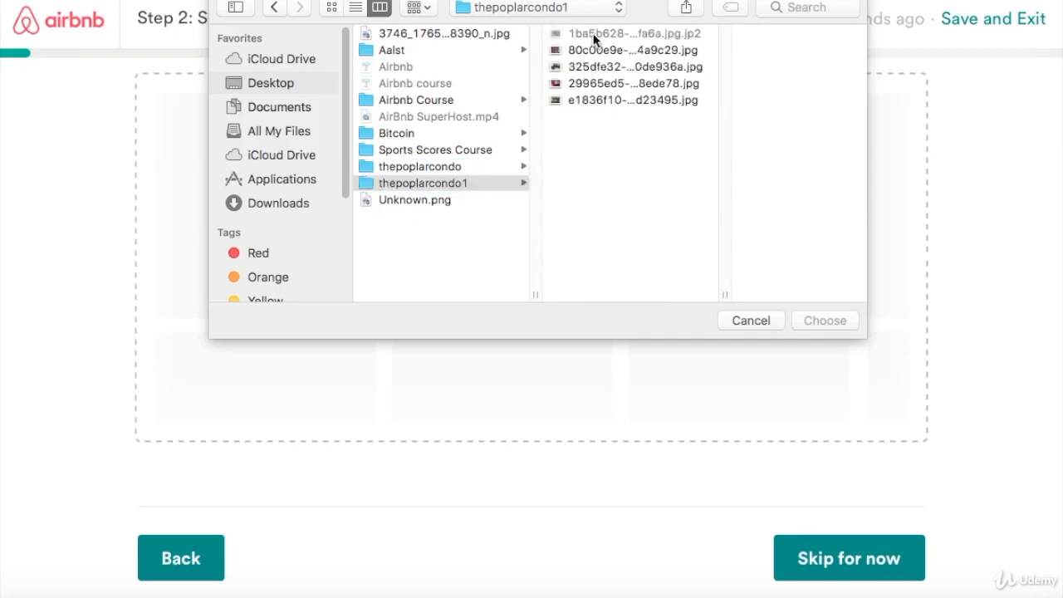
click(589, 47)
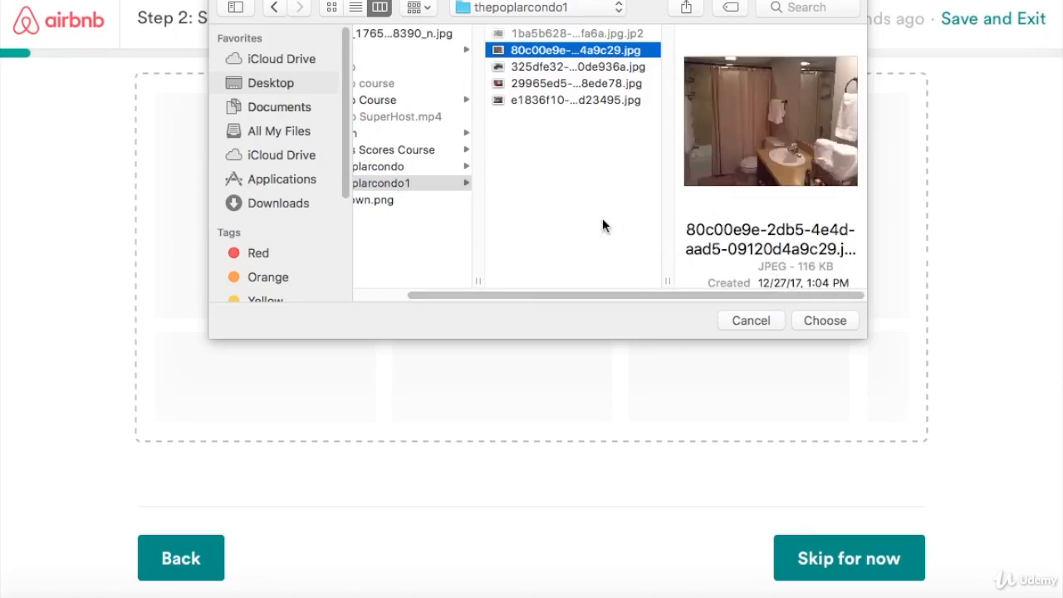
click(826, 321)
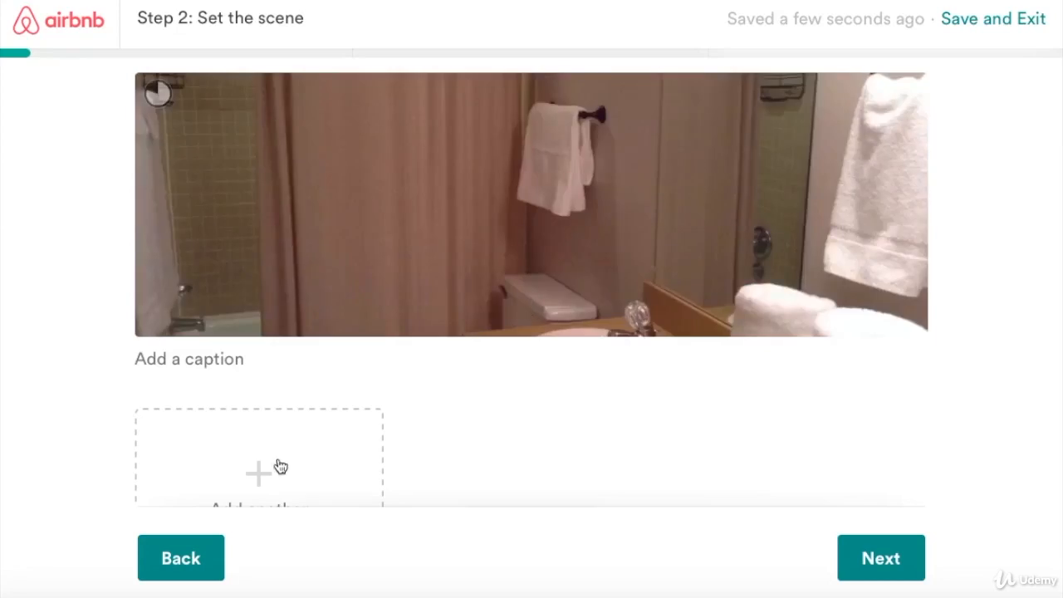
Add the blue-bed bedroom, red-bed bedroom and kitchen photos from thepoplarcondo1.
scroll(280, 427, down, 2)
click(269, 384)
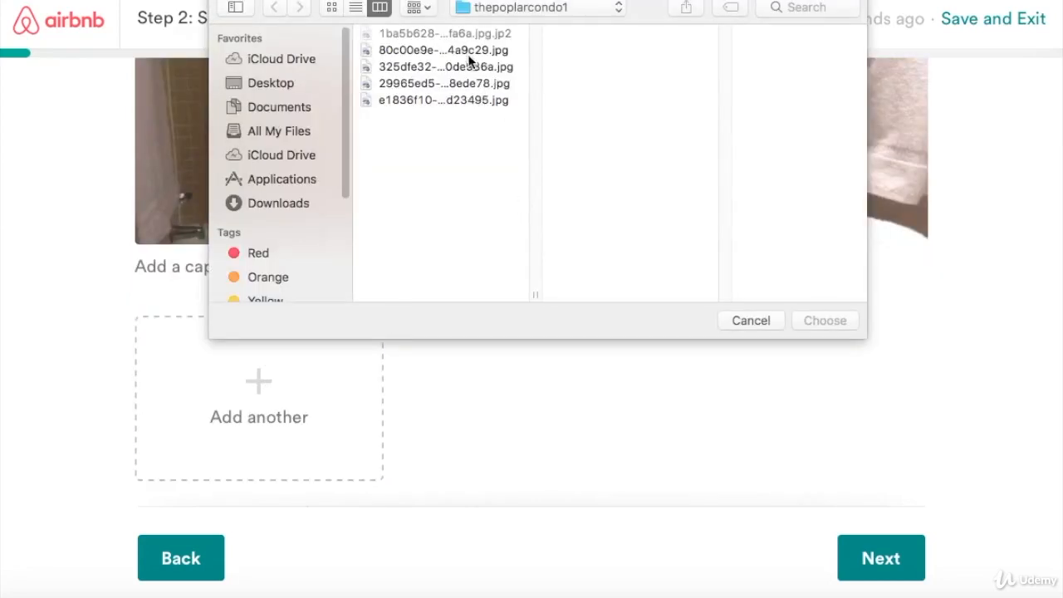
click(464, 67)
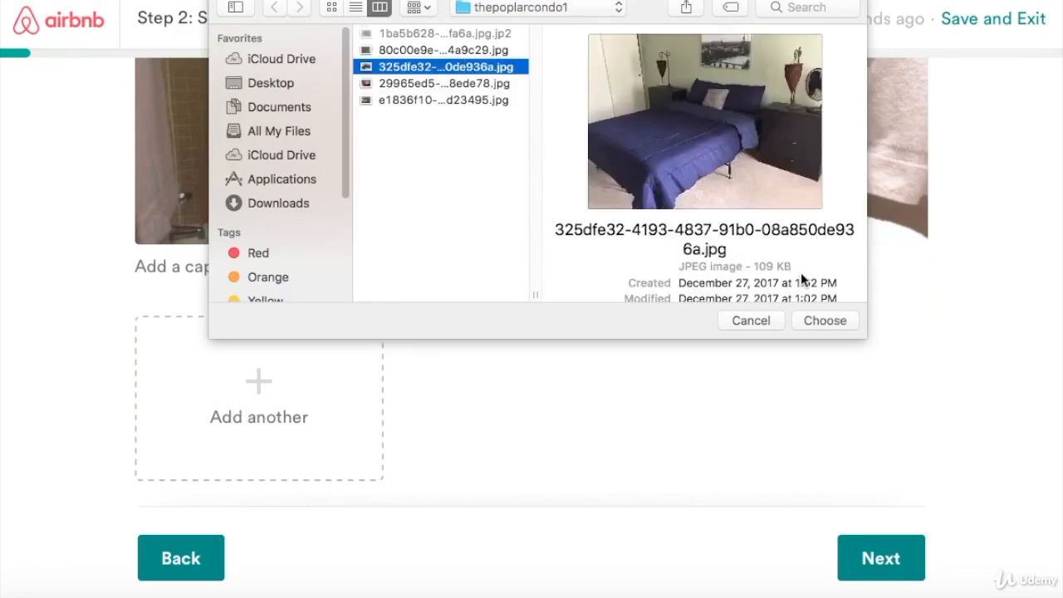
click(811, 321)
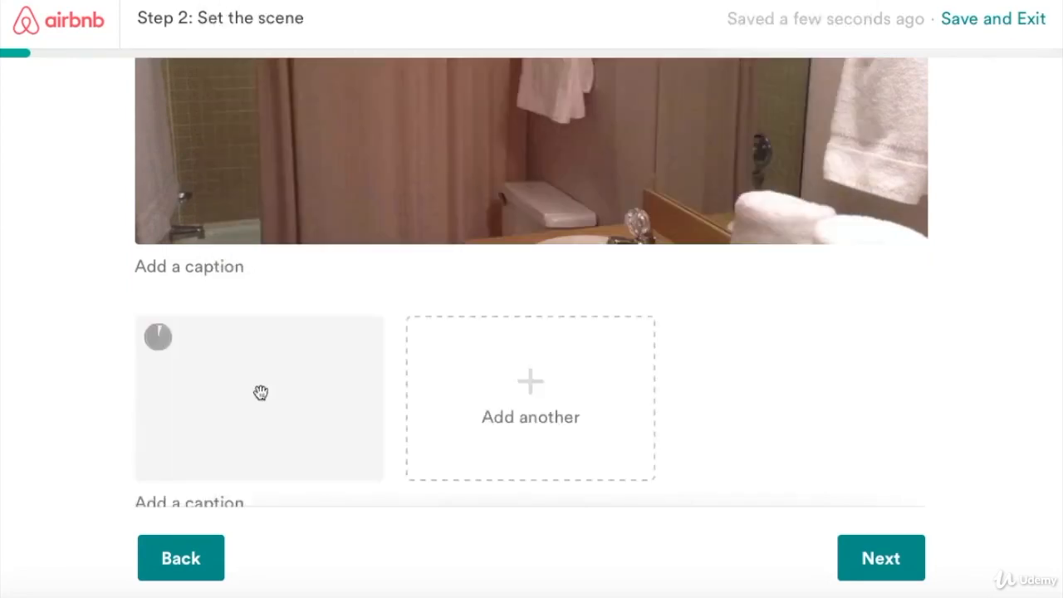
click(516, 392)
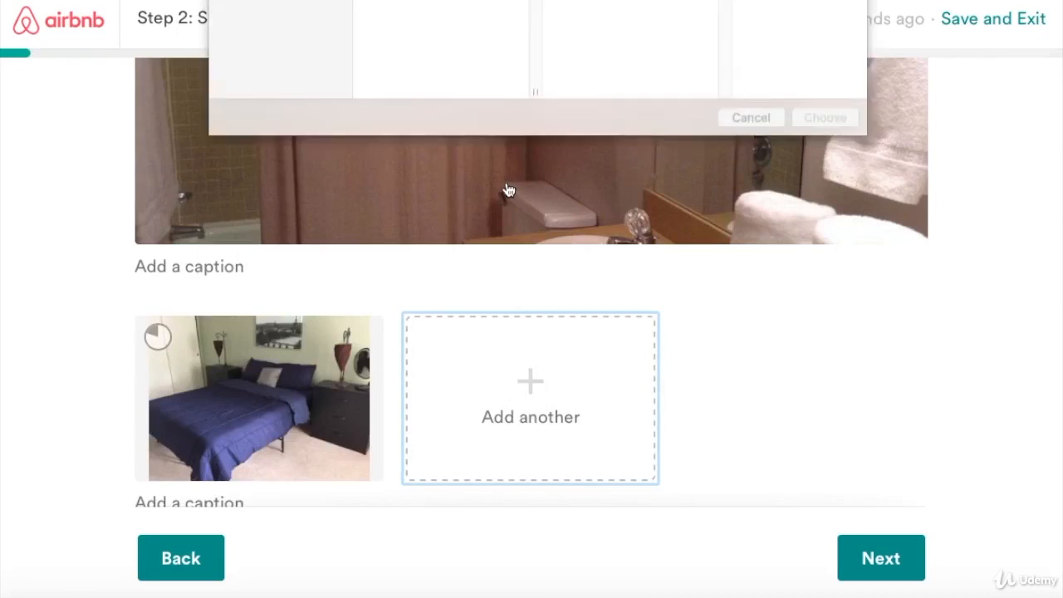
click(440, 83)
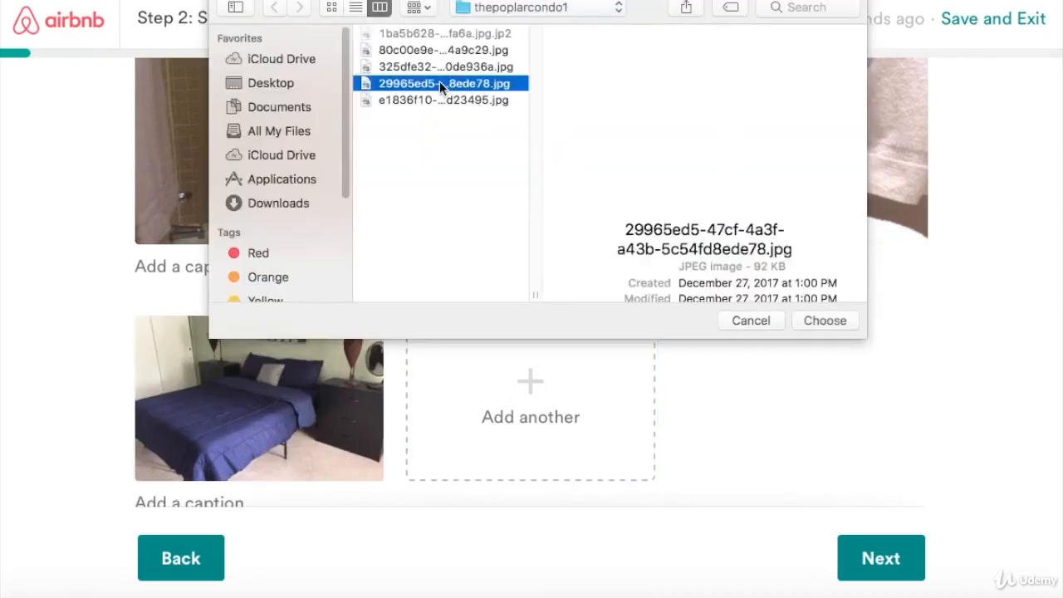
click(811, 321)
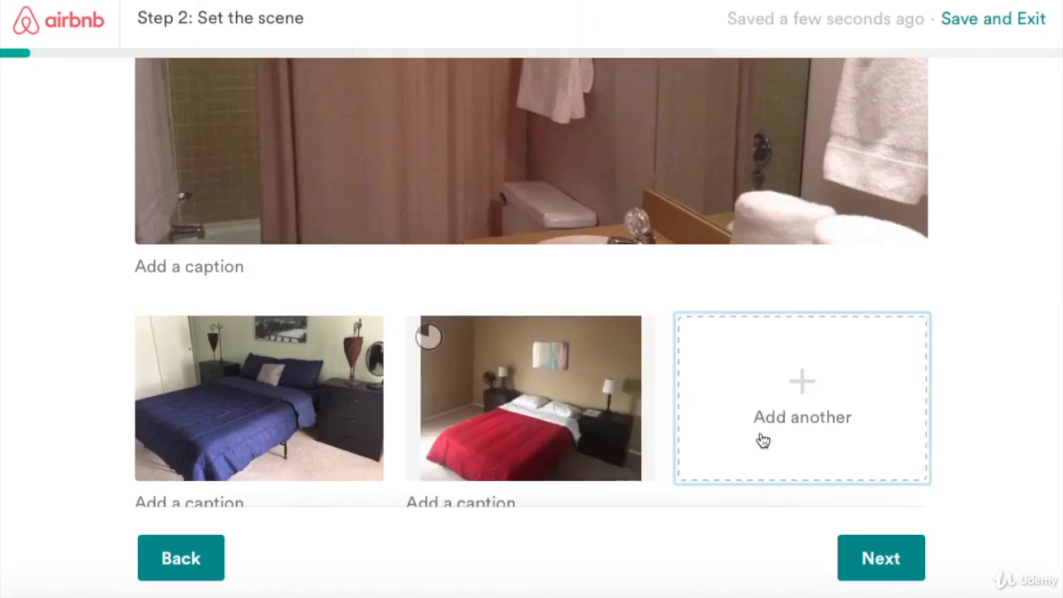
click(802, 399)
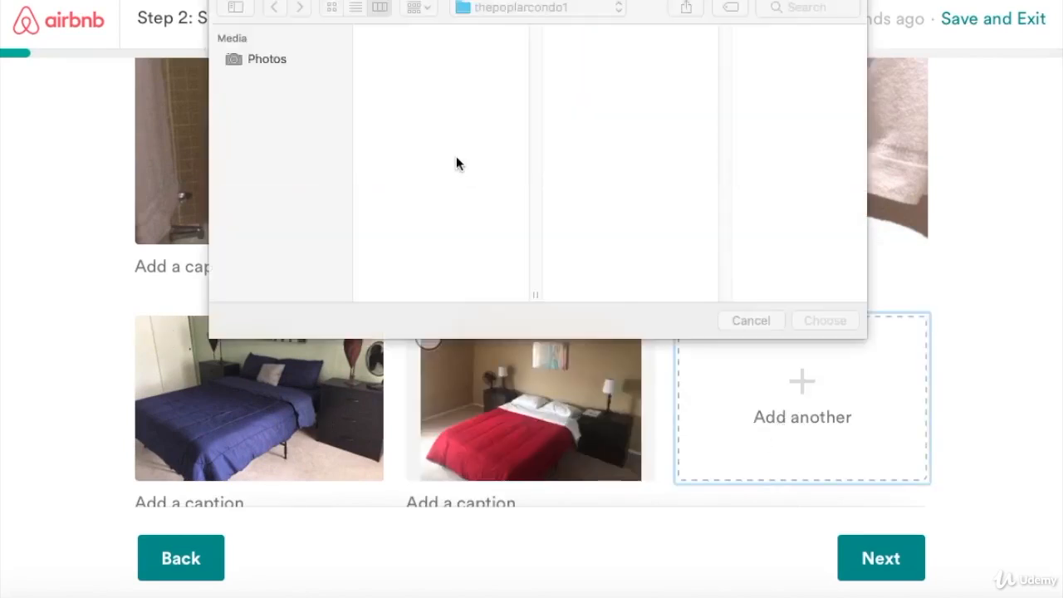
click(428, 101)
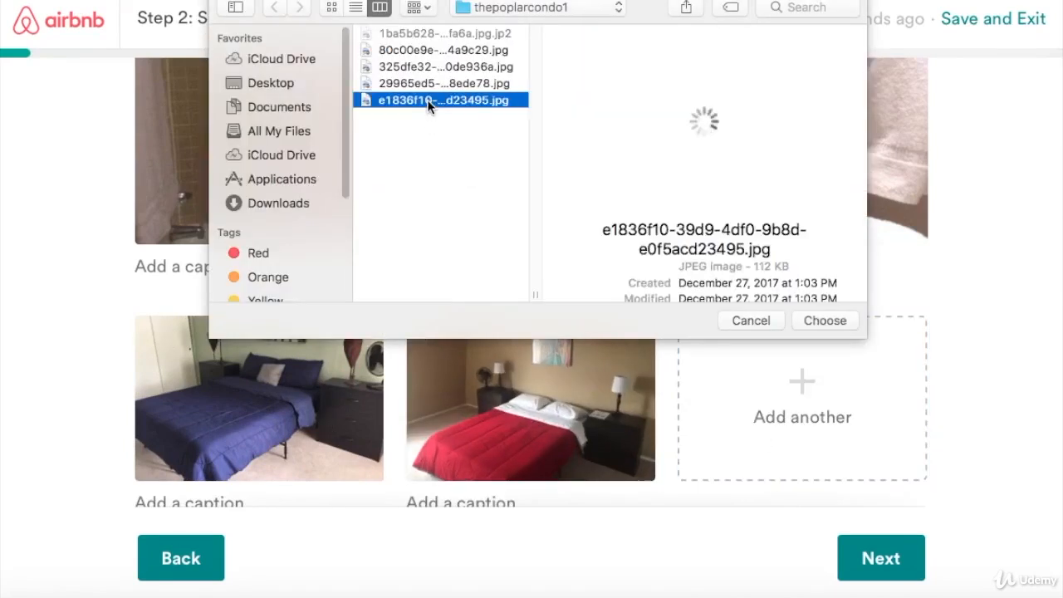
click(825, 321)
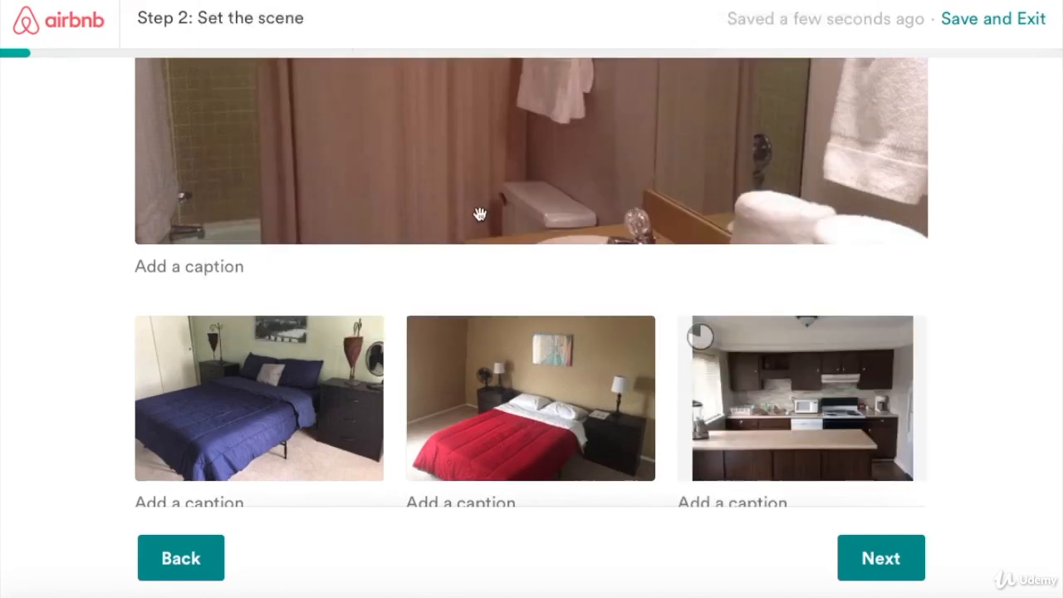
scroll(415, 374, down, 3)
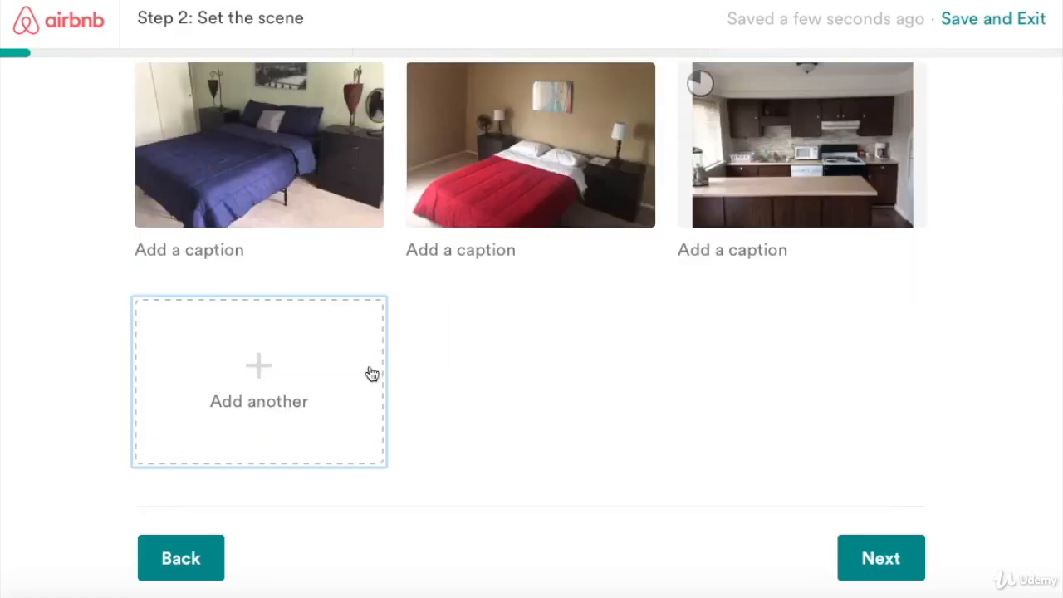
Add front.jpg and back.jpg from the thepoplarcondo folder to the listing photos.
click(262, 382)
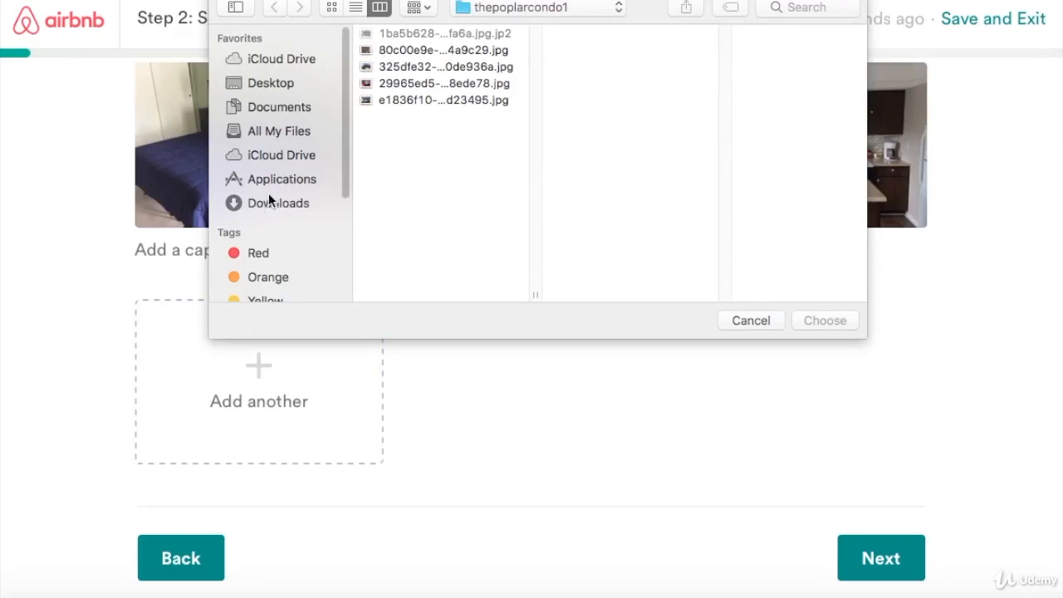
click(278, 83)
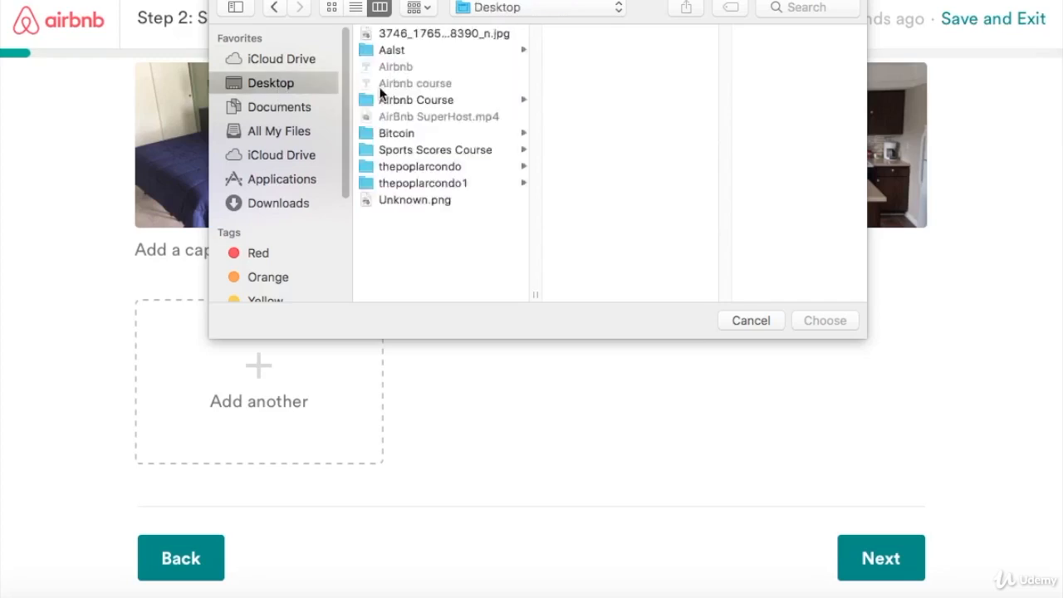
click(399, 181)
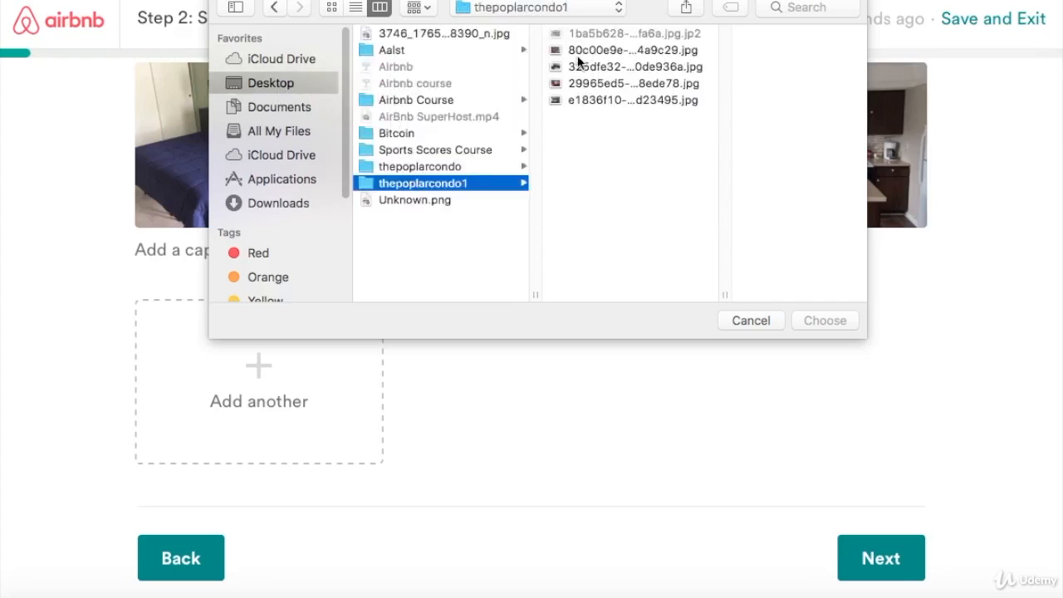
click(464, 167)
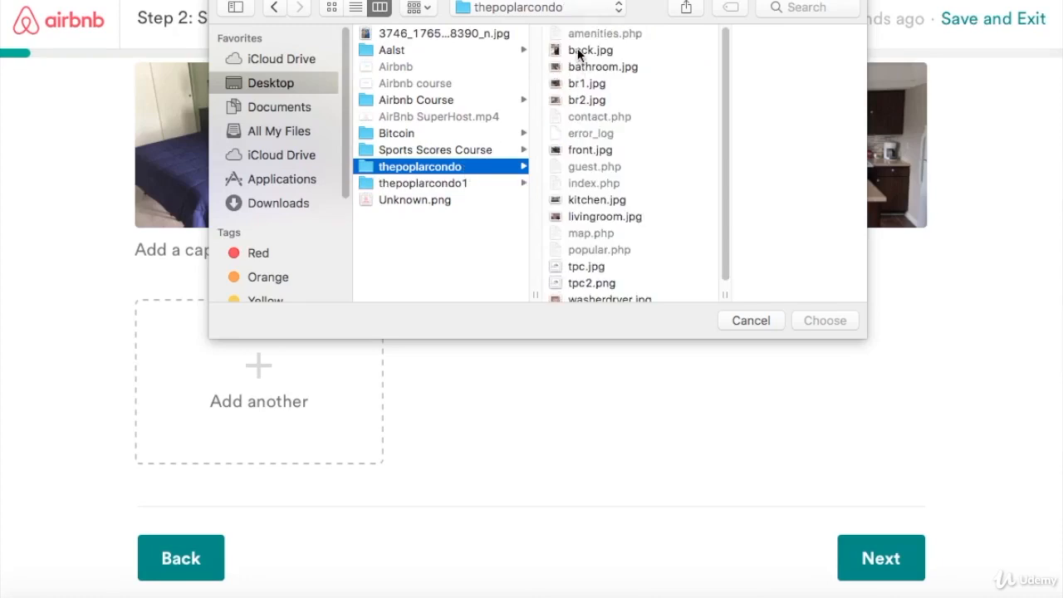
click(584, 150)
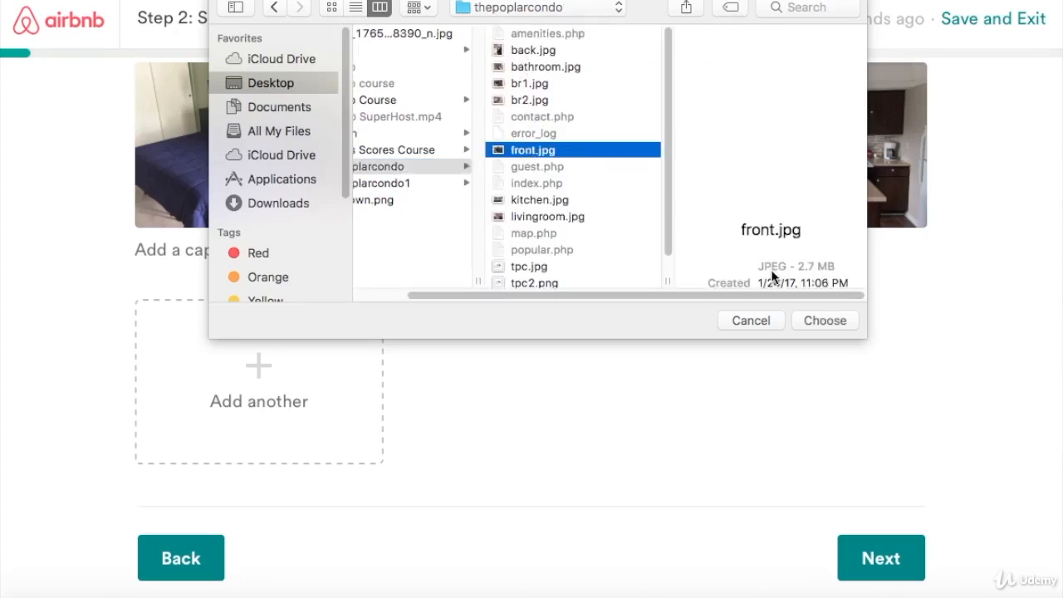
click(807, 322)
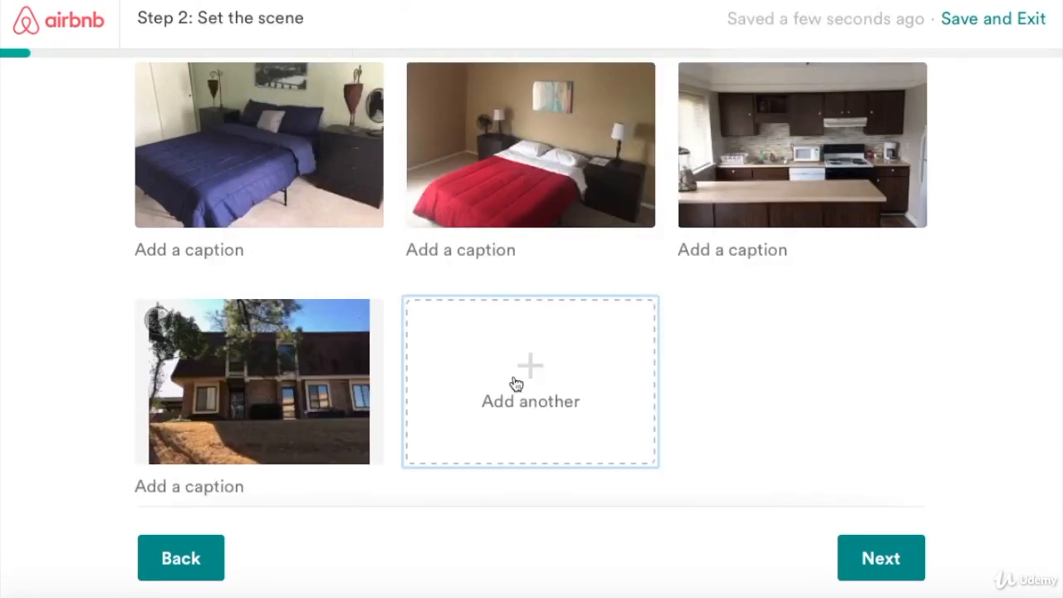
click(457, 325)
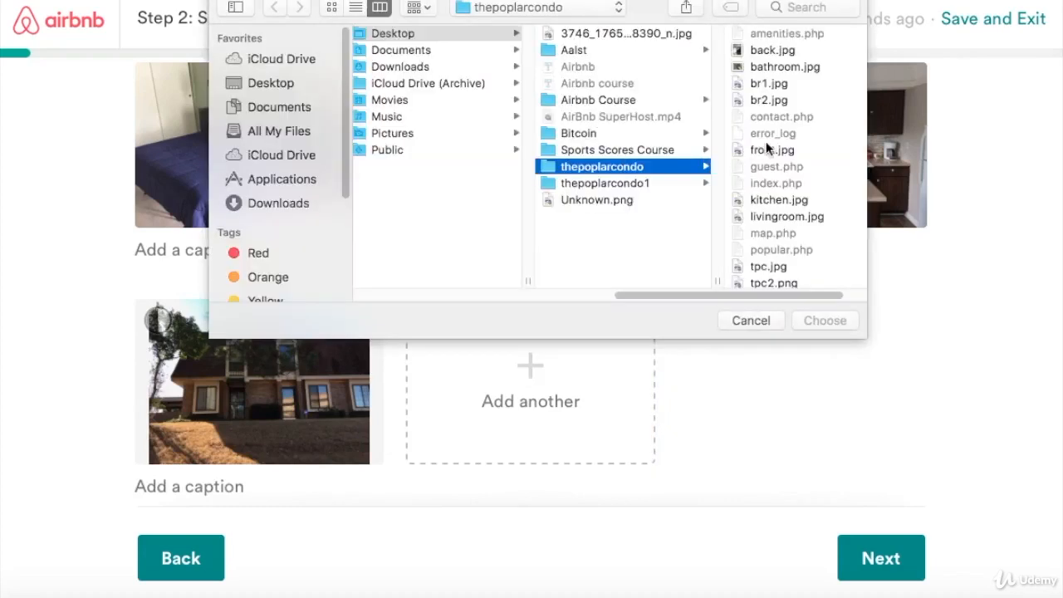
click(766, 51)
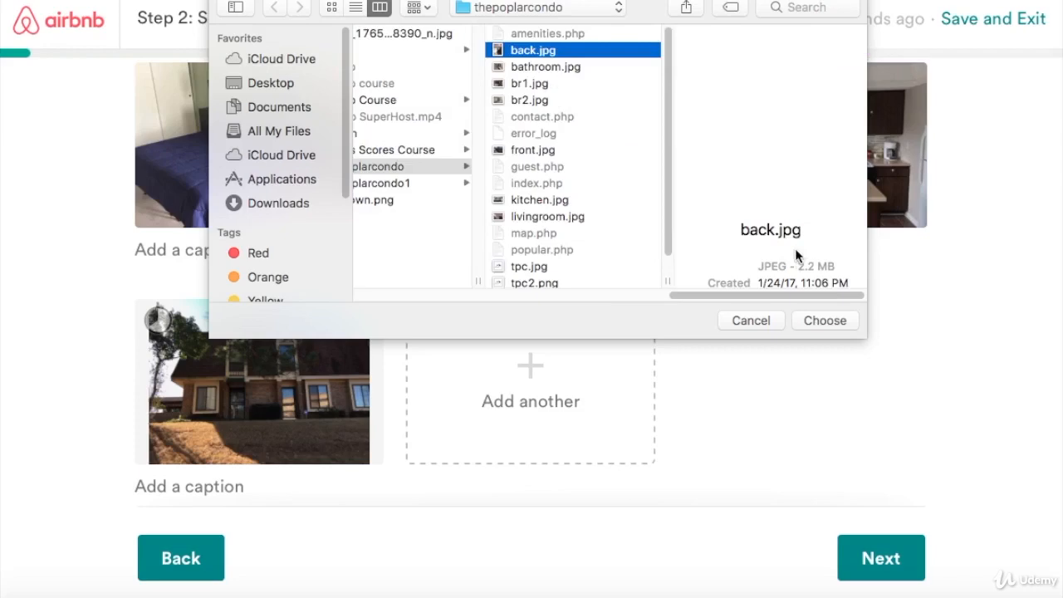
click(811, 320)
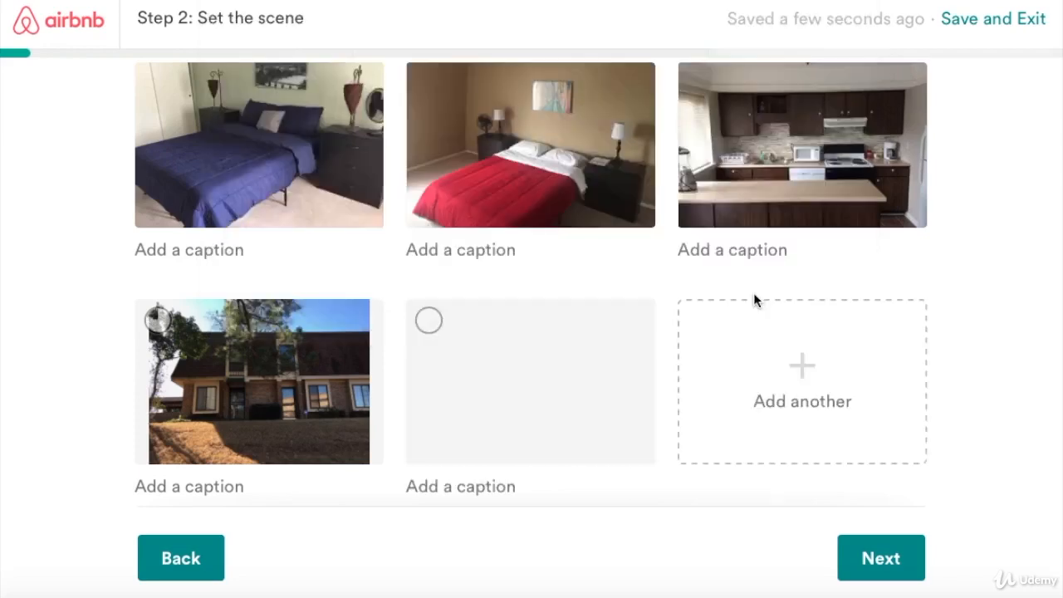
scroll(448, 213, up, 2)
scroll(329, 308, down, 2)
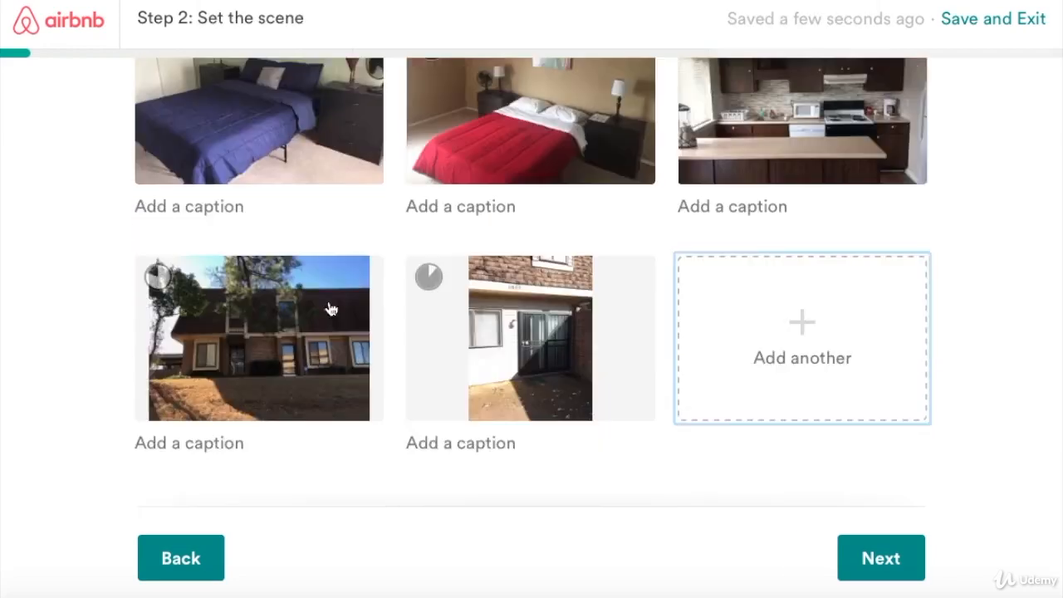
Drag the brick house exterior photo into the cover photo position.
drag(326, 323, 328, 158)
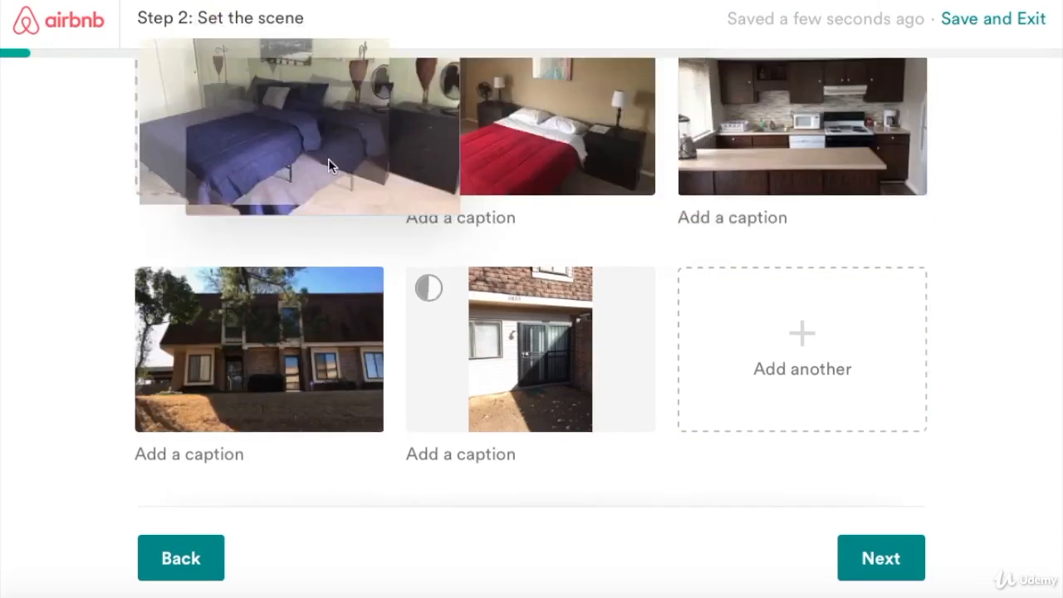
scroll(338, 160, up, 3)
scroll(342, 161, down, 2)
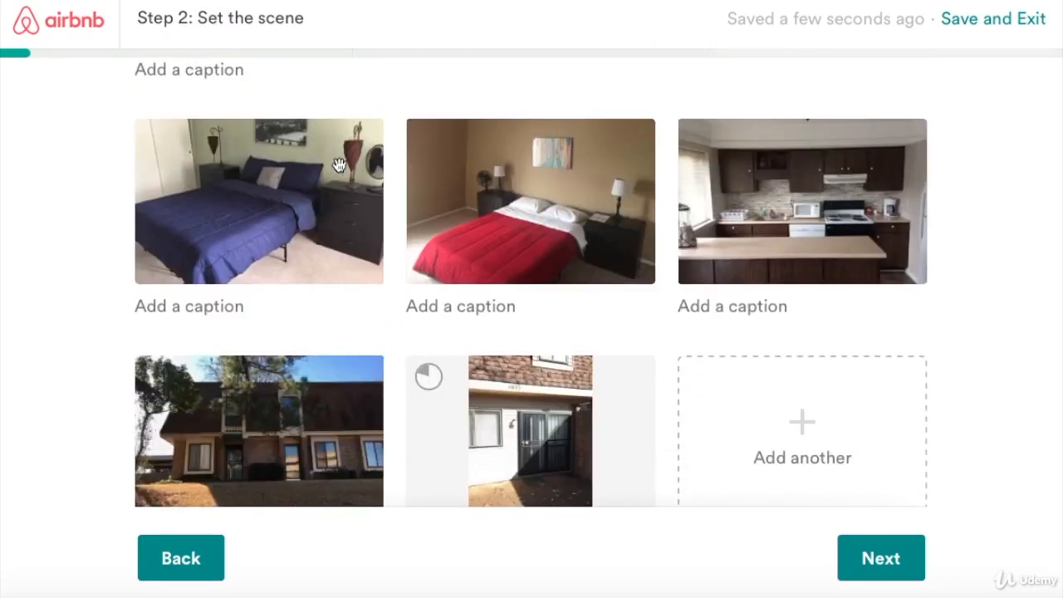
drag(347, 429, 352, 199)
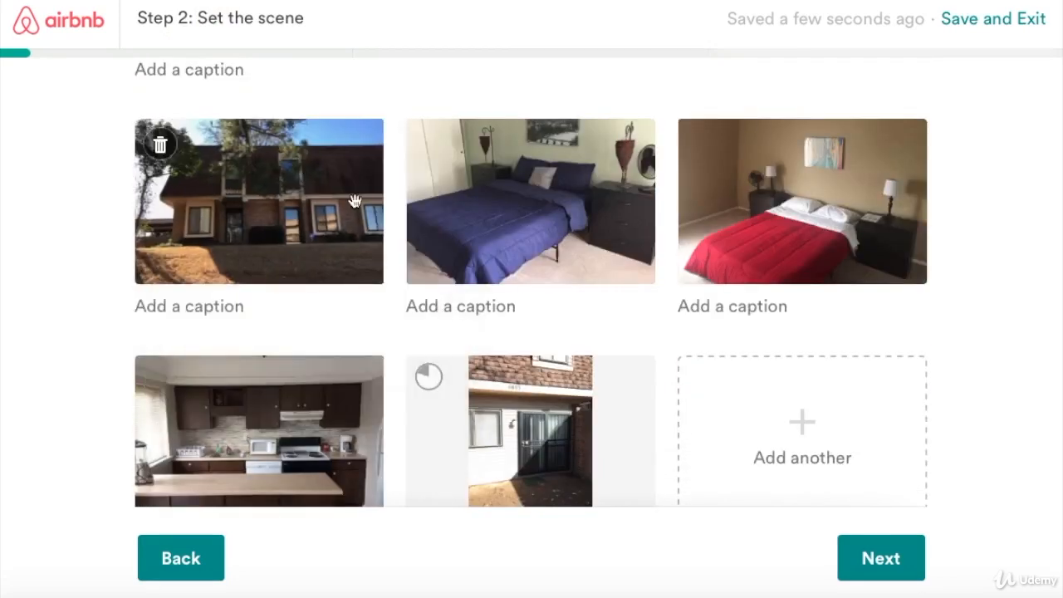
scroll(357, 204, up, 3)
drag(355, 432, 498, 187)
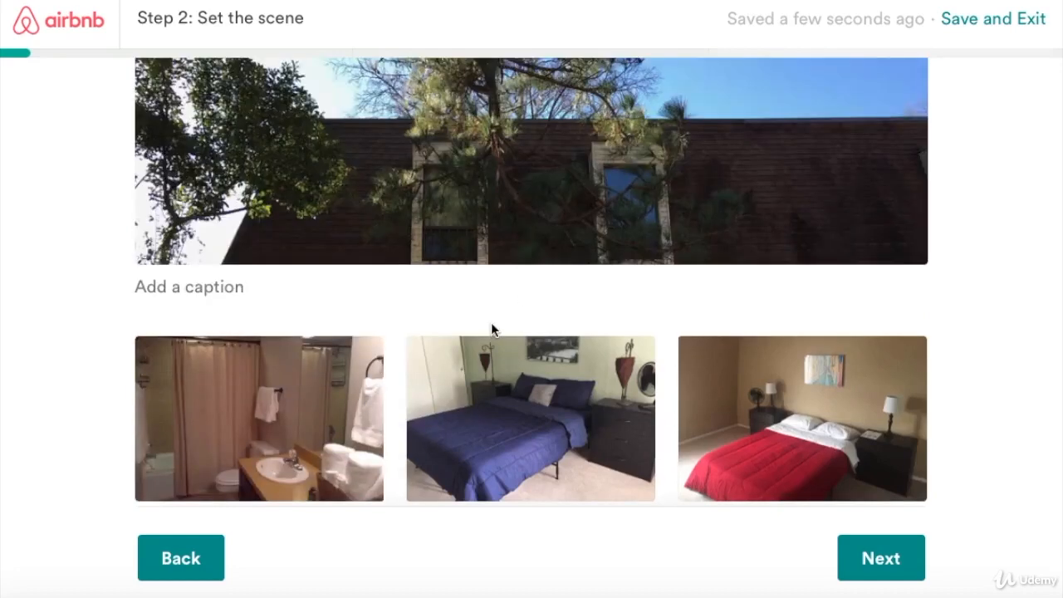
Review all six uploaded photos and return to the top of the page.
scroll(490, 322, up, 2)
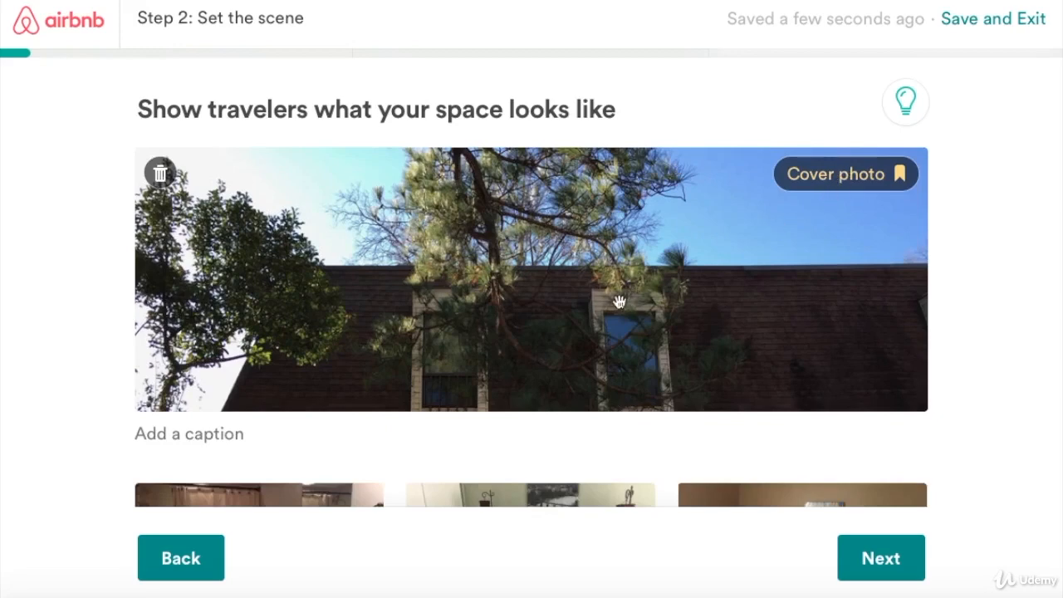
drag(619, 299, 601, 282)
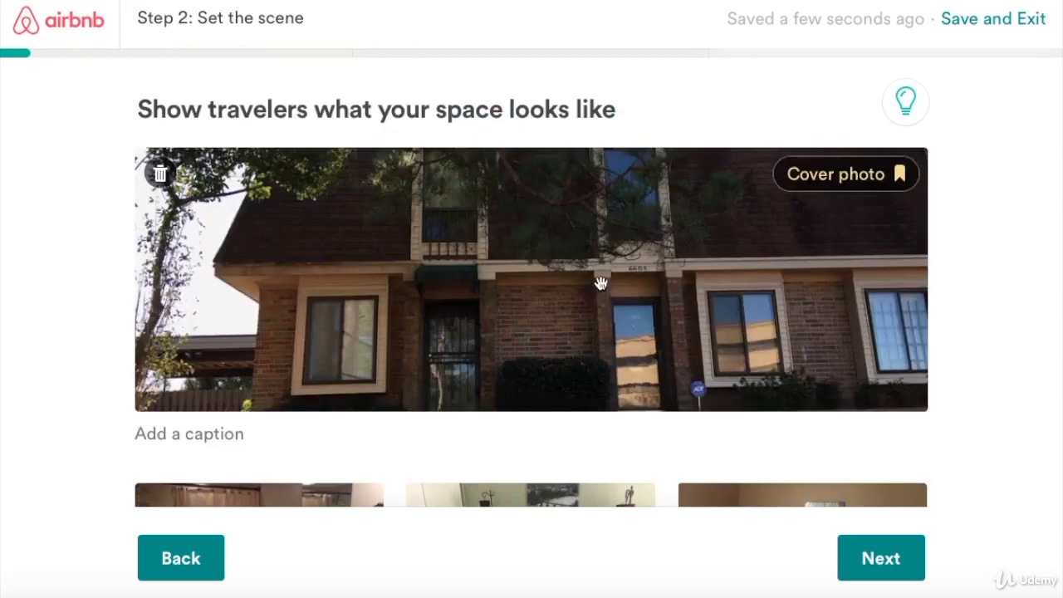
scroll(603, 277, down, 1)
scroll(602, 292, down, 5)
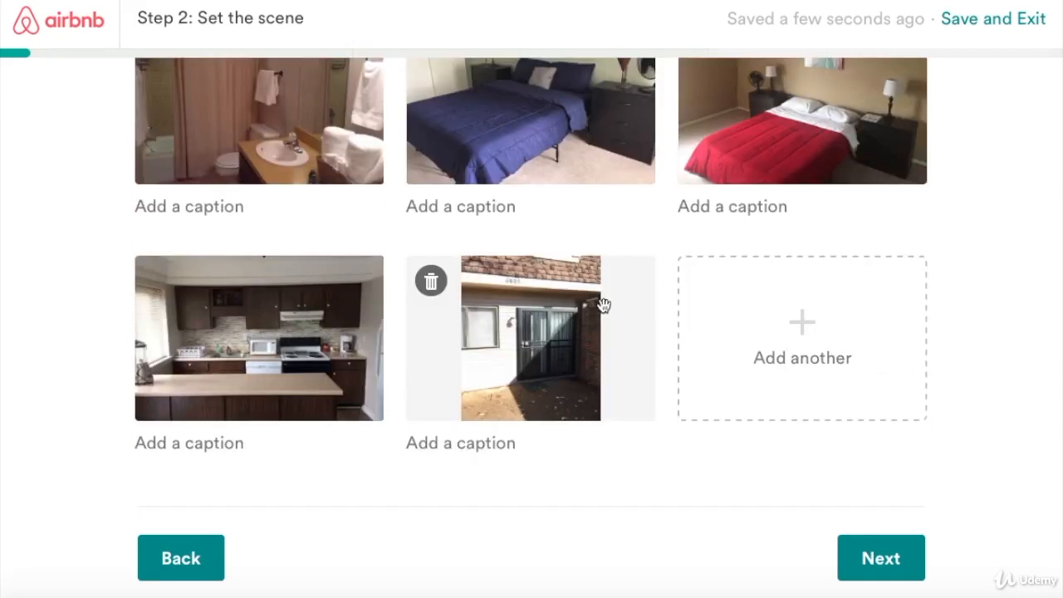
scroll(603, 303, up, 3)
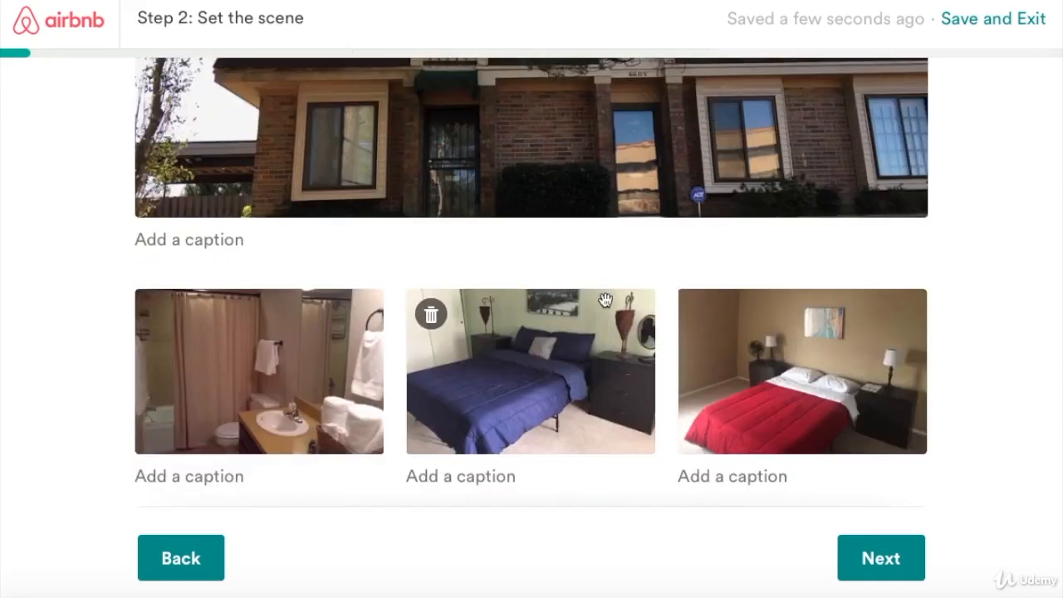
scroll(604, 301, down, 3)
scroll(1027, 403, up, 1)
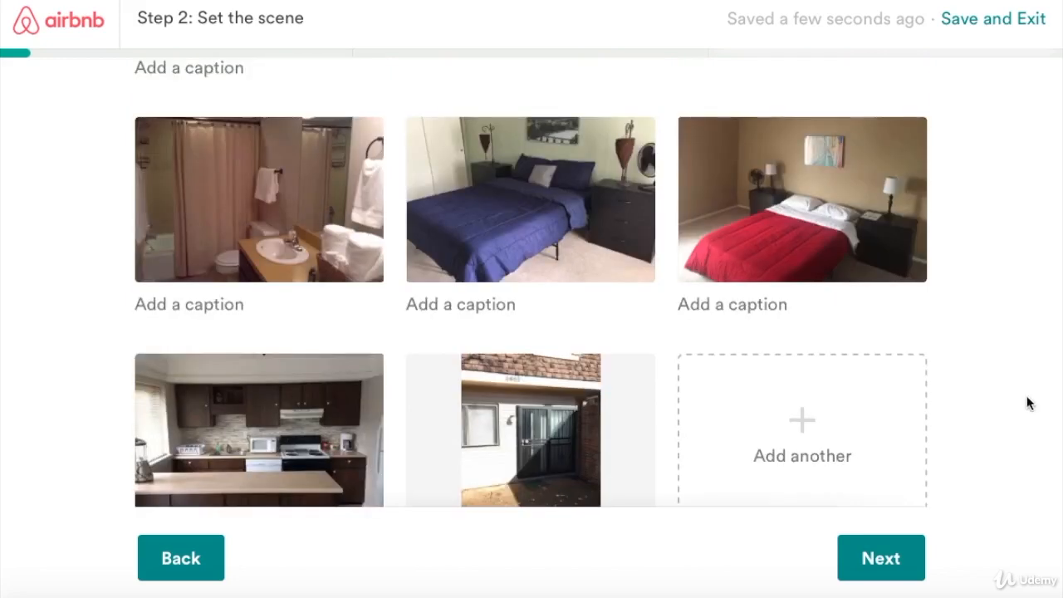
scroll(933, 370, up, 4)
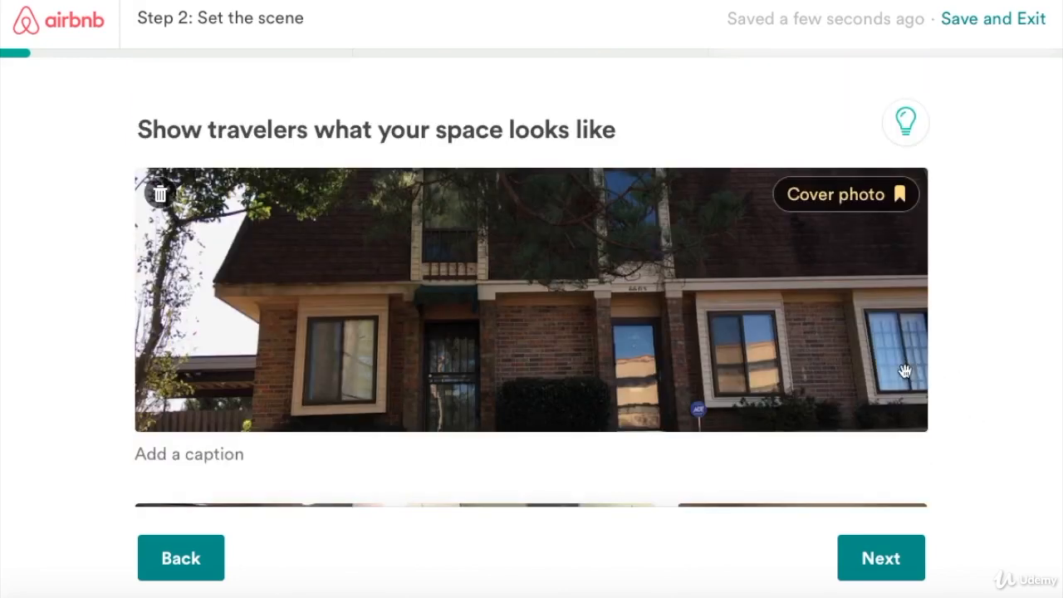
click(873, 559)
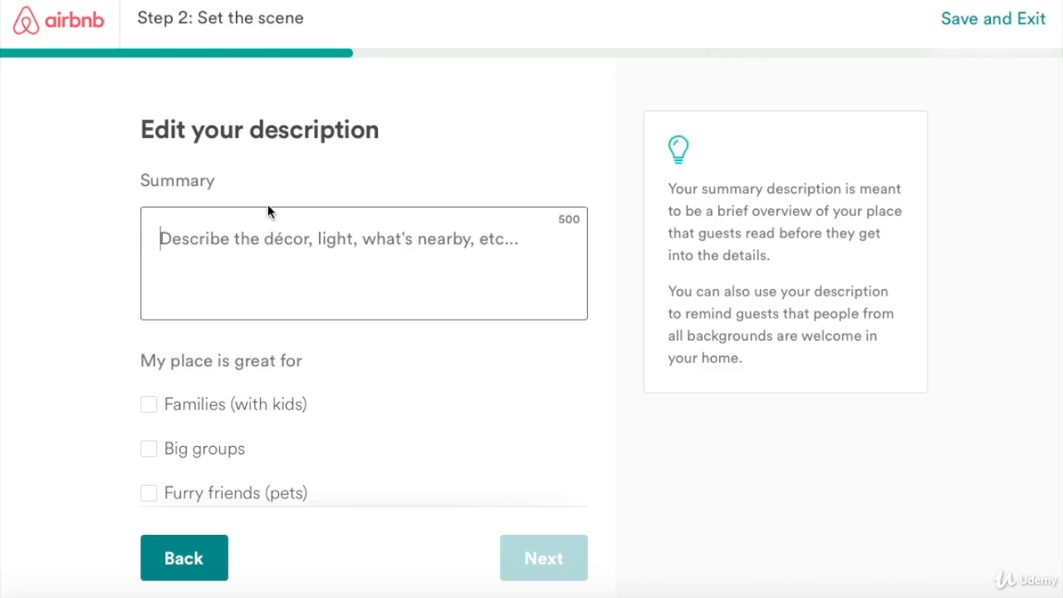
text(The)
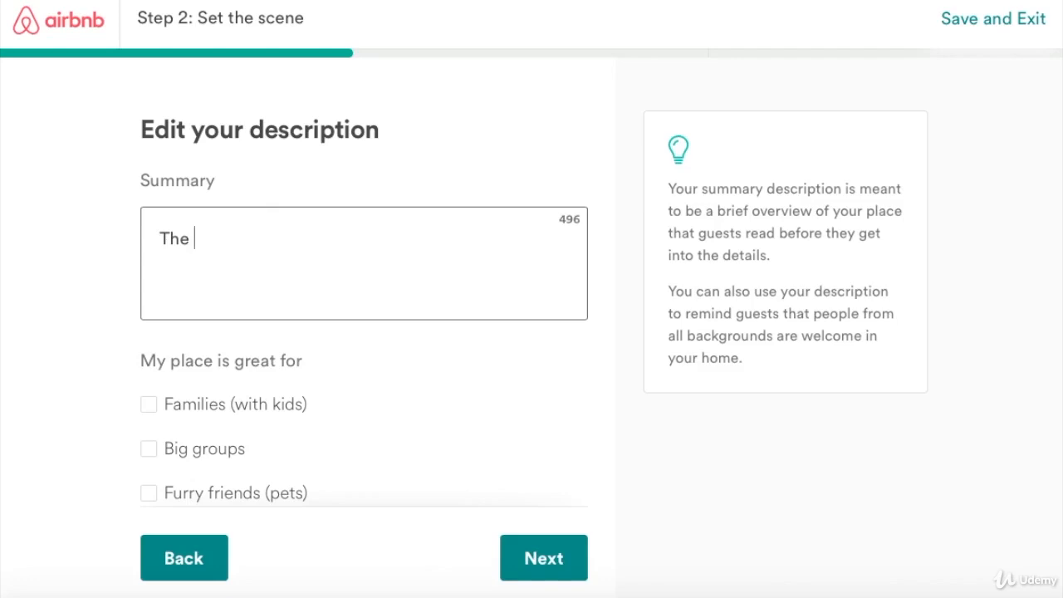
text( Needmore )
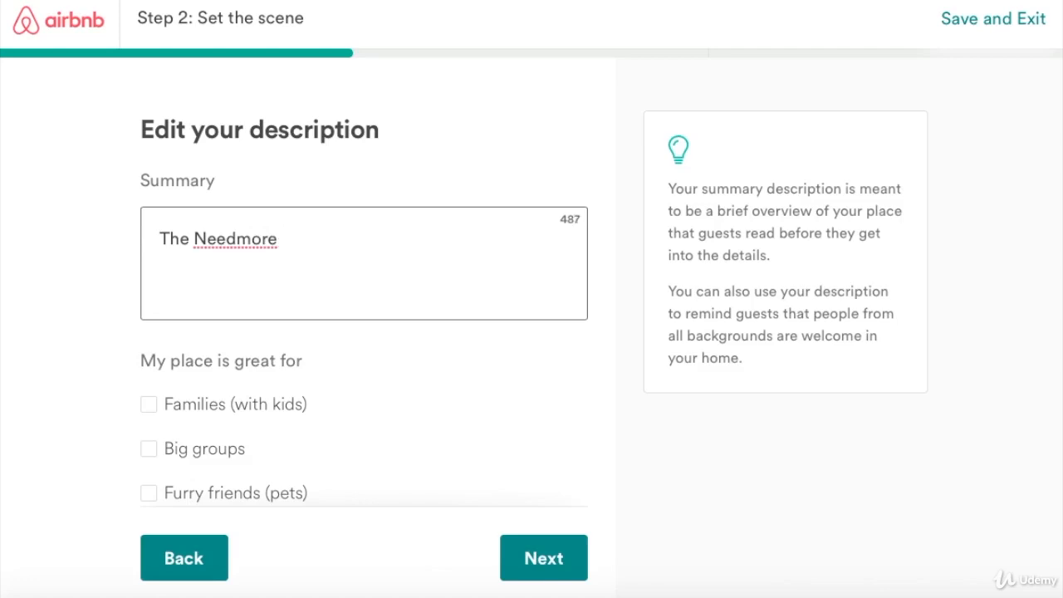
text(Condo is )
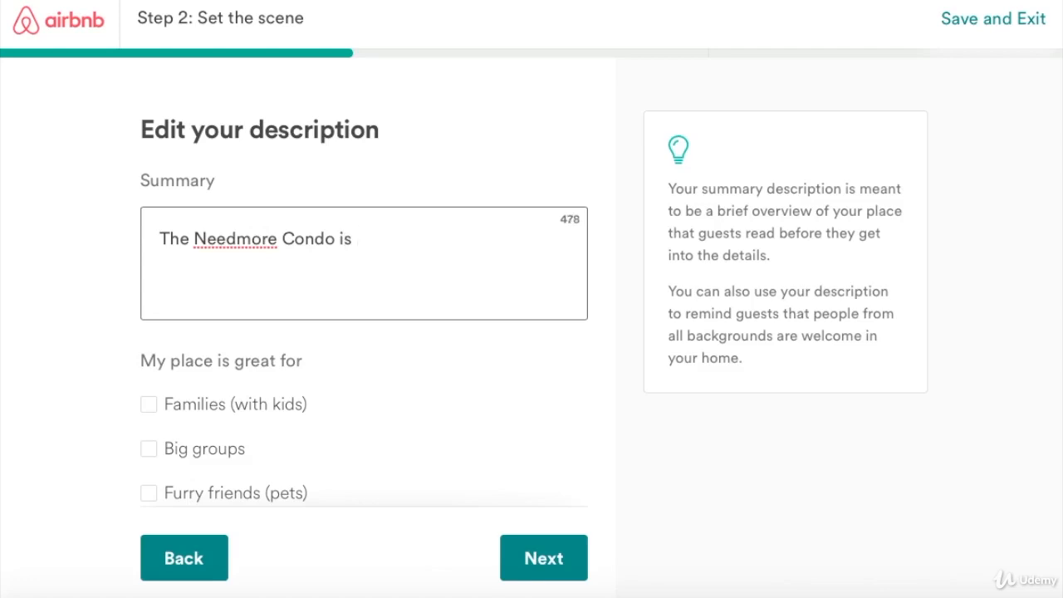
text(conven)
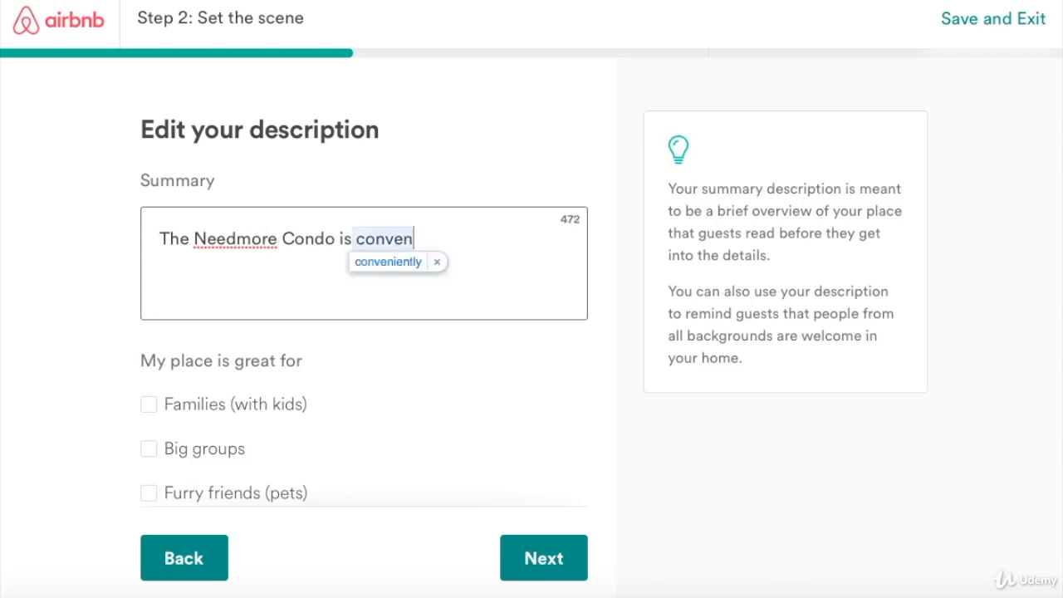
text(iently )
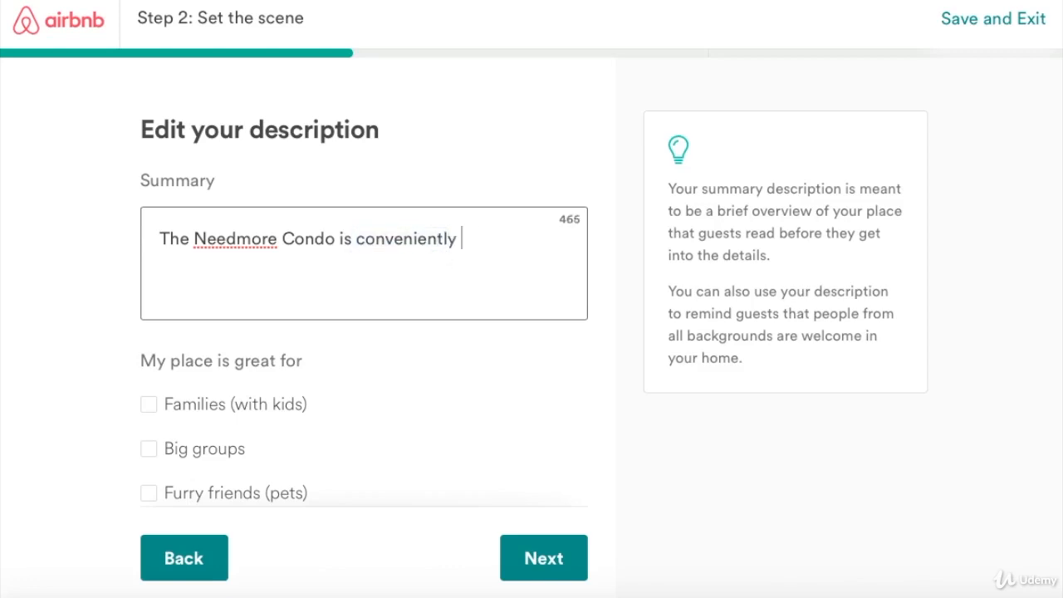
text(located o)
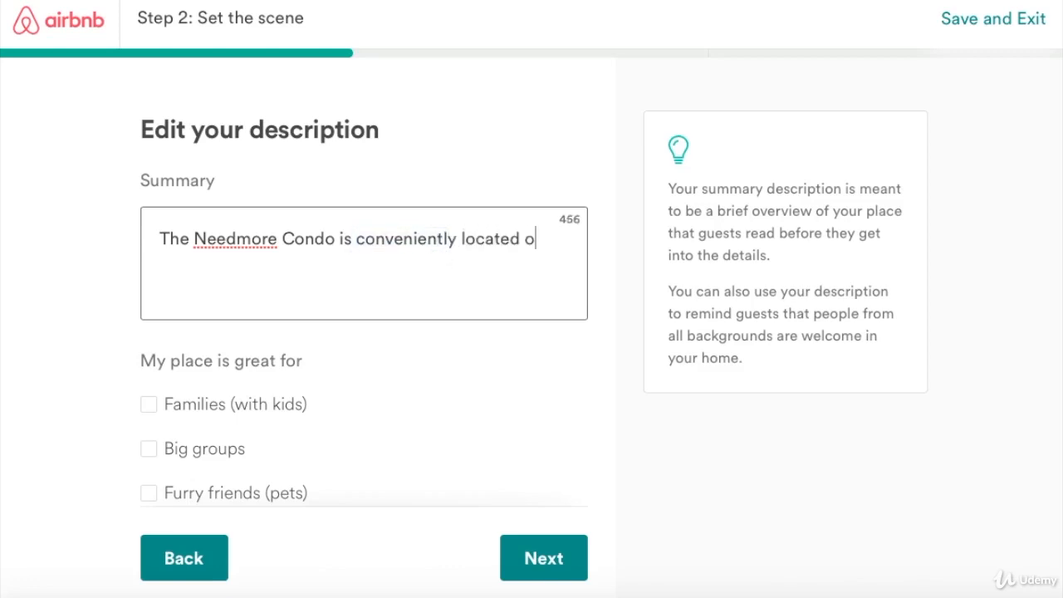
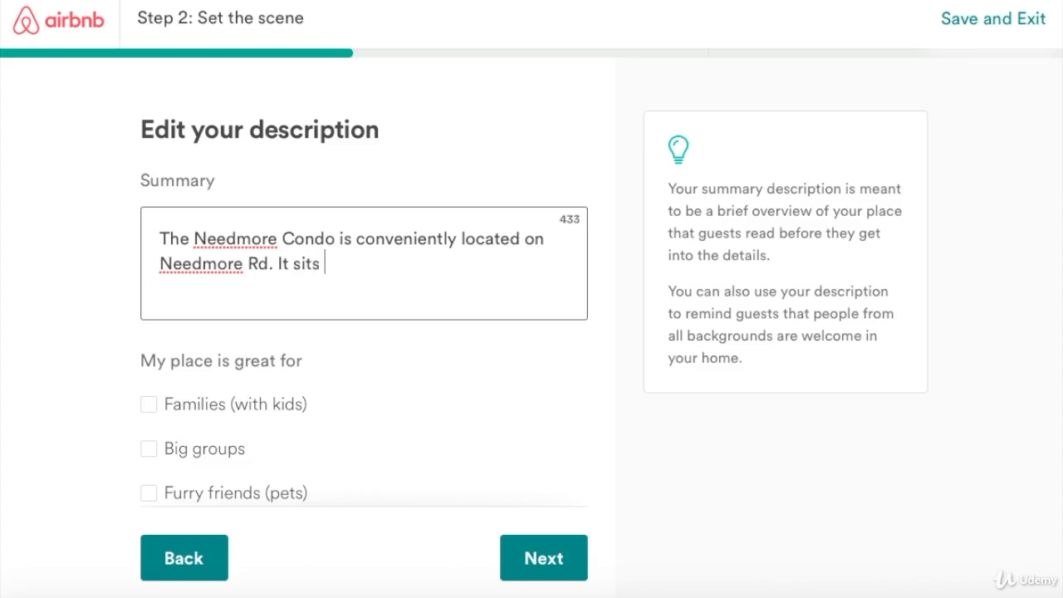
text(directl)
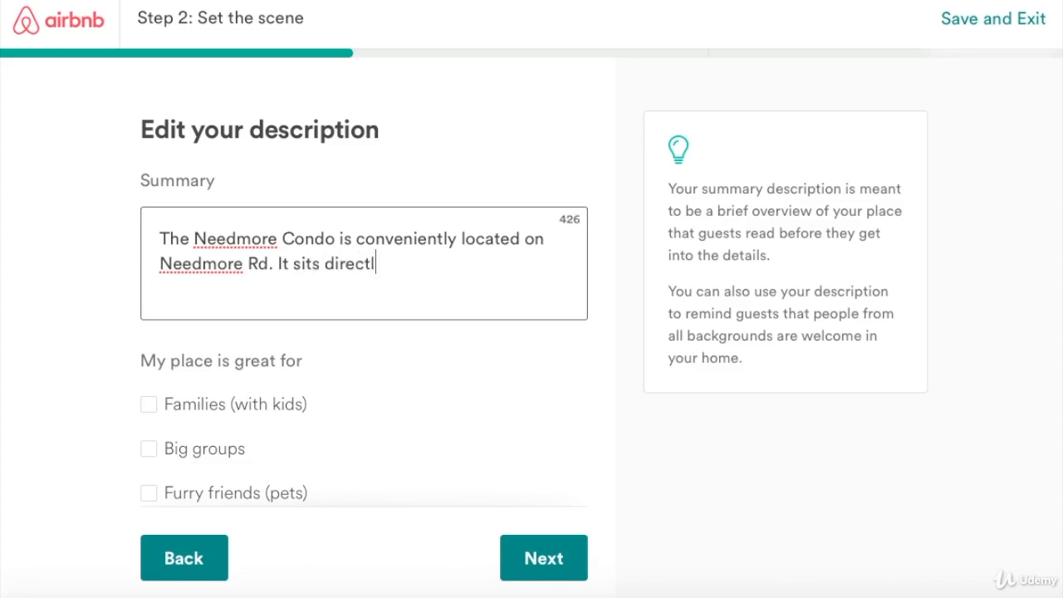
text(y in the )
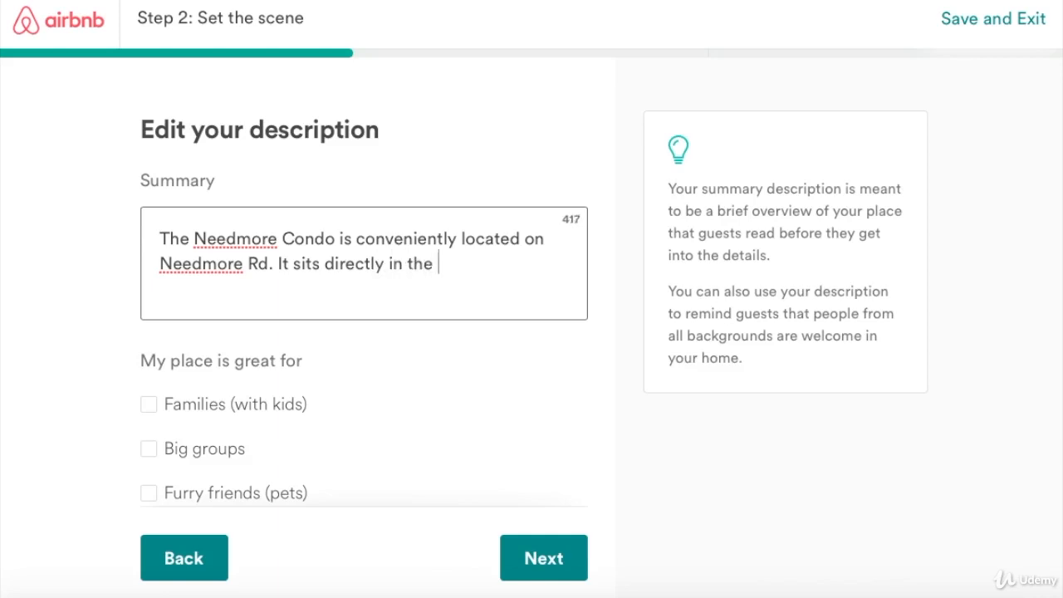
text(Airbone )
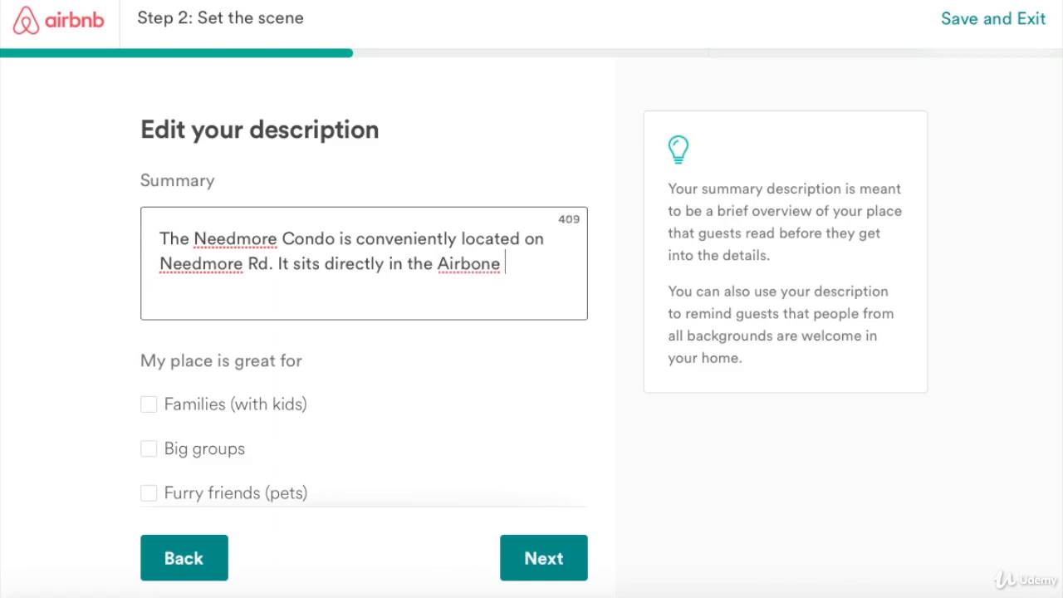
text(neighbo)
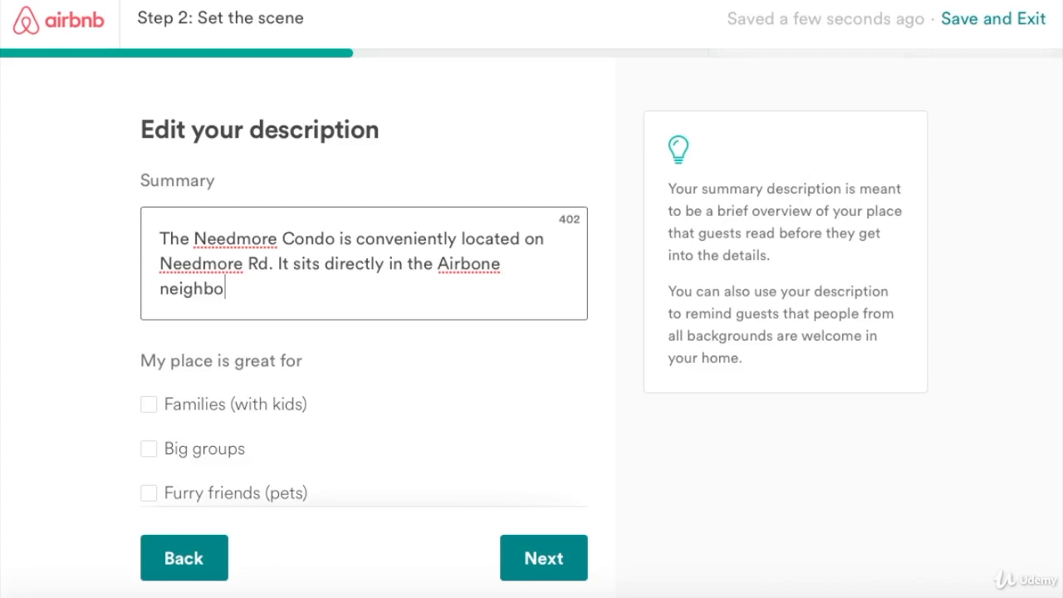
text(rhood )
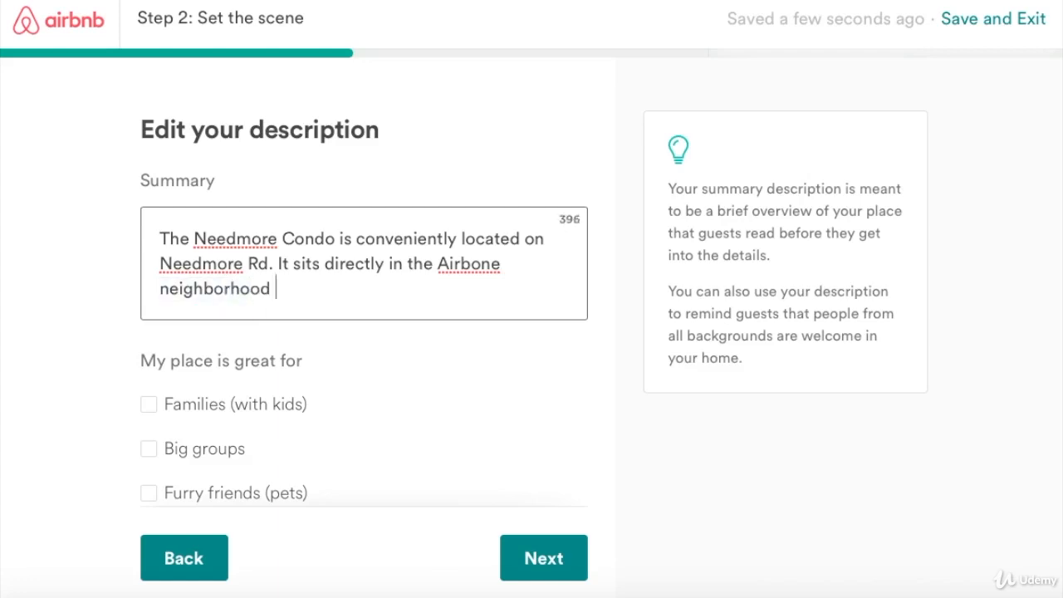
text(which )
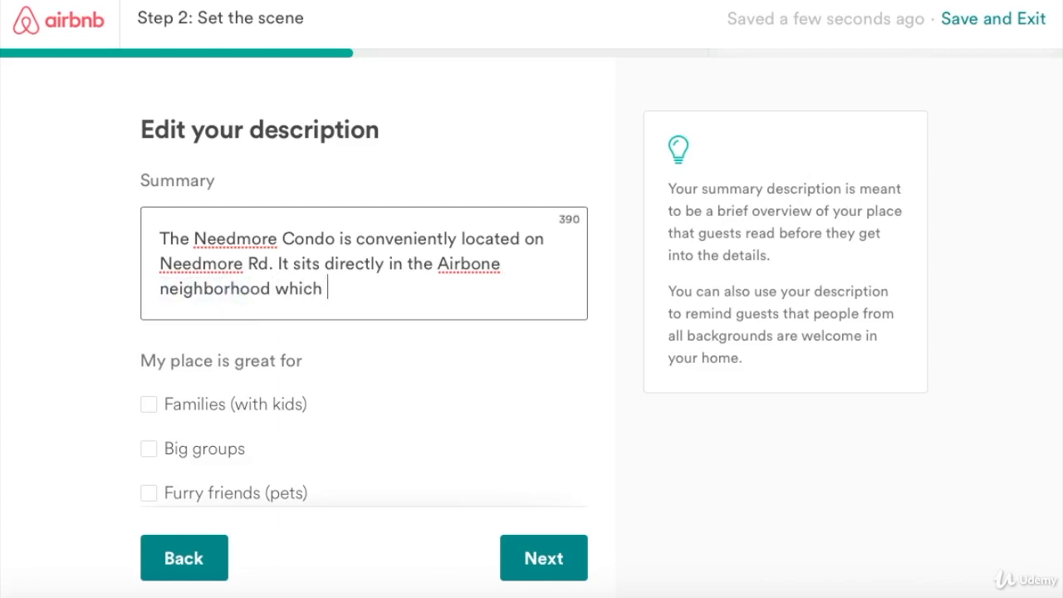
text(happens )
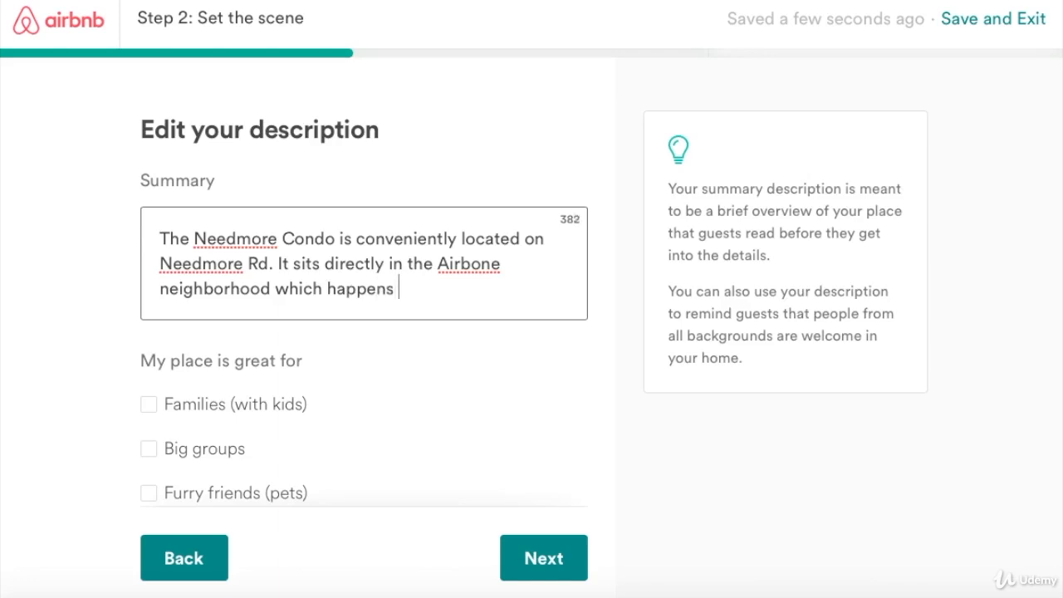
text(to be one of th)
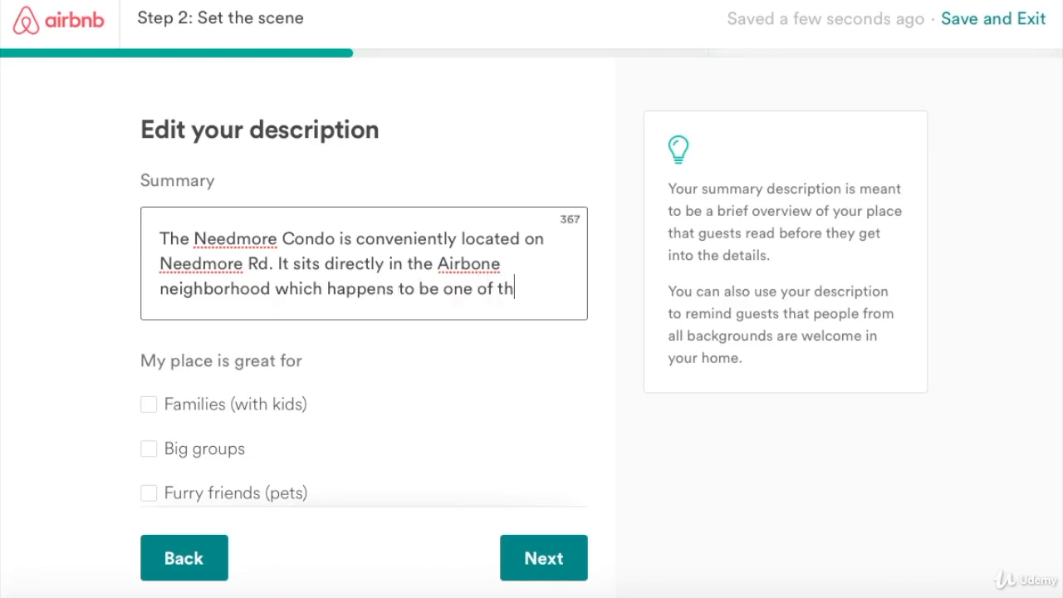
text(e safe)
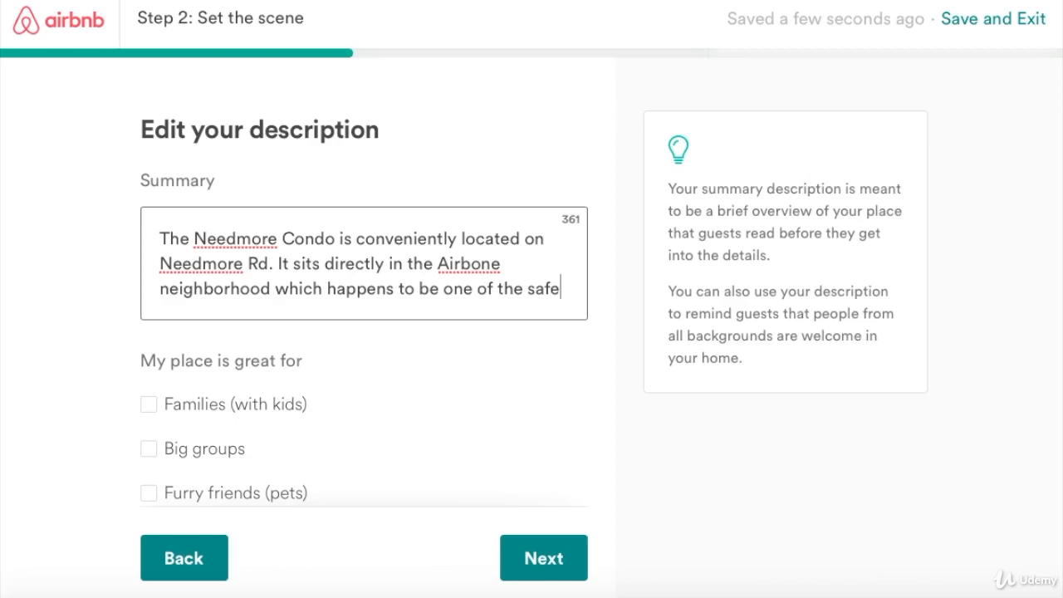
text(st in th)
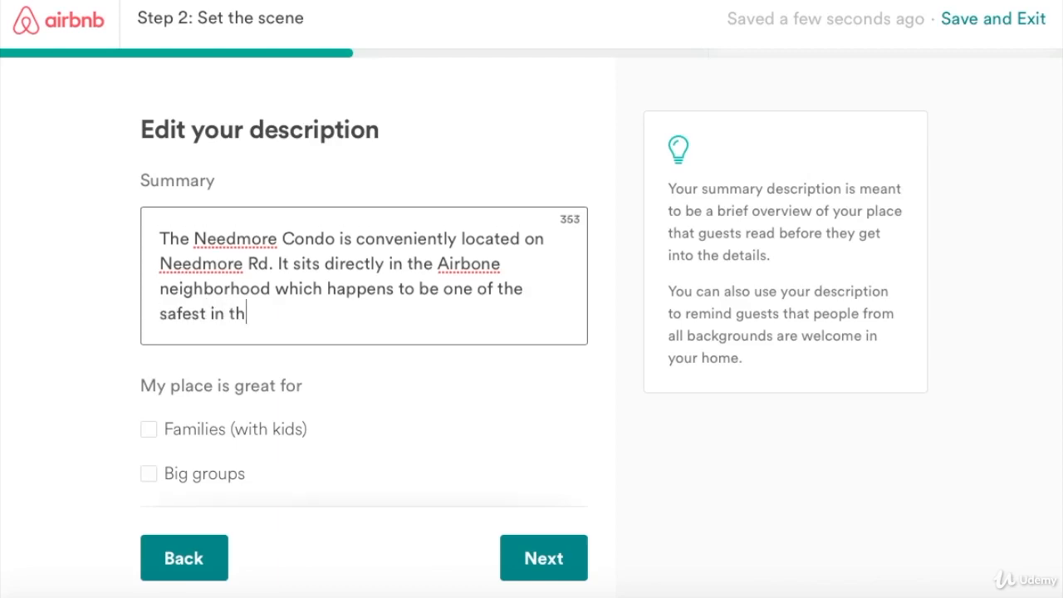
text(e city. The )
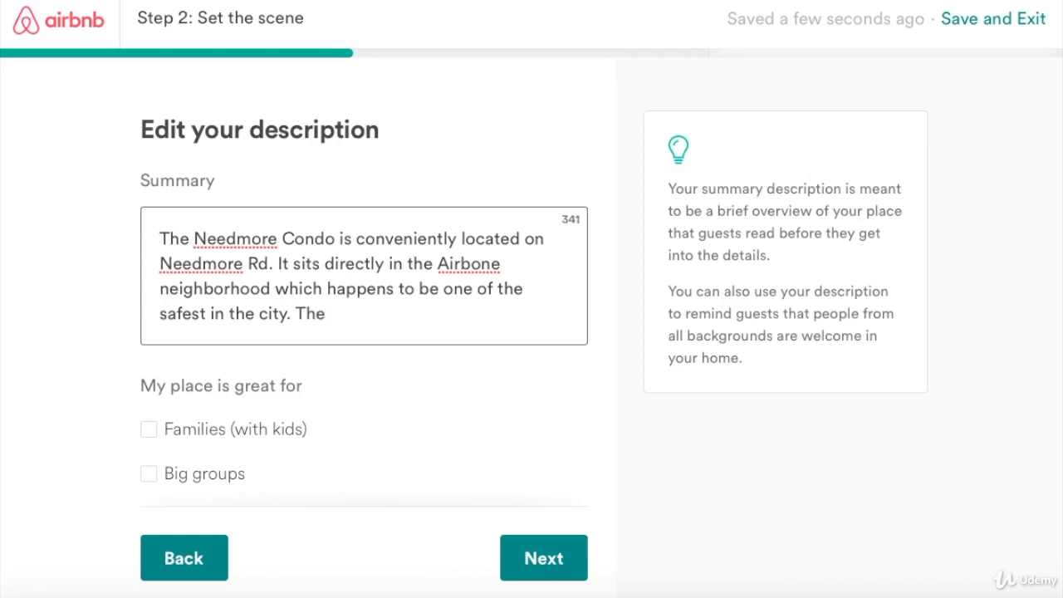
text(place had)
key(BackSpace)
text(s )
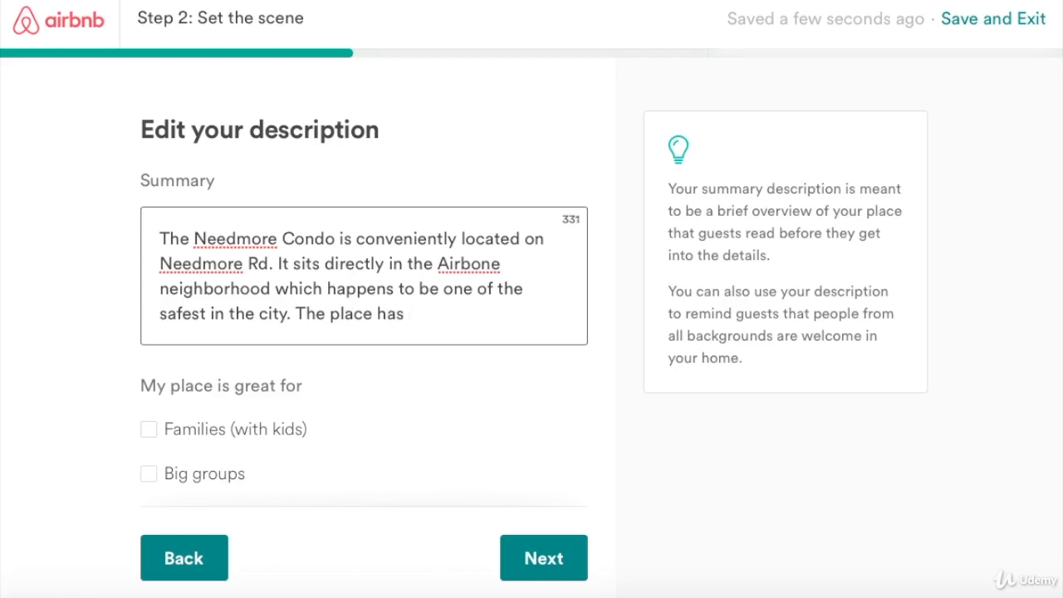
text(2 bedroo)
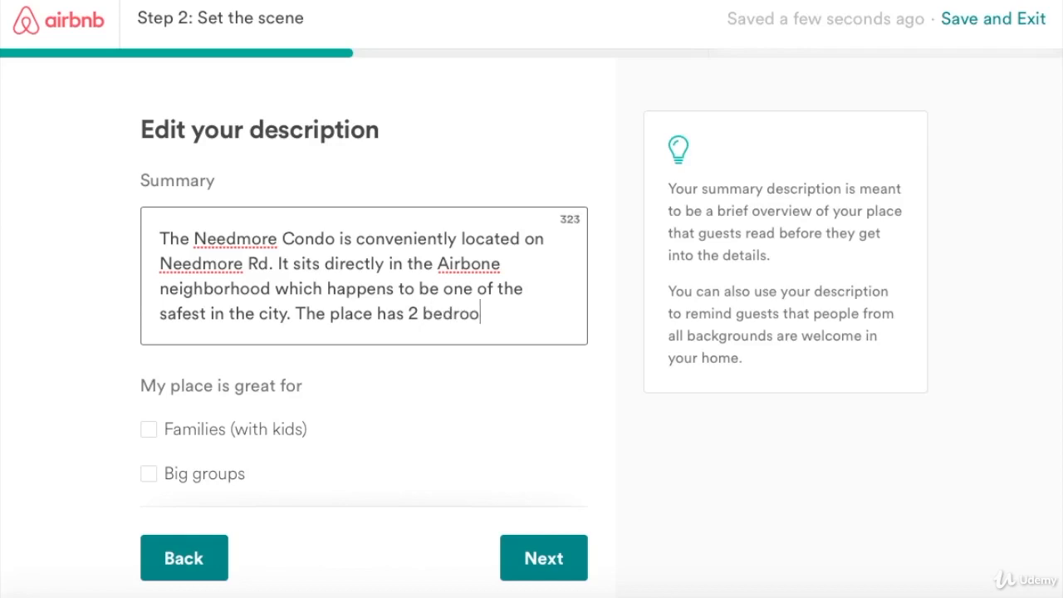
text(ms with )
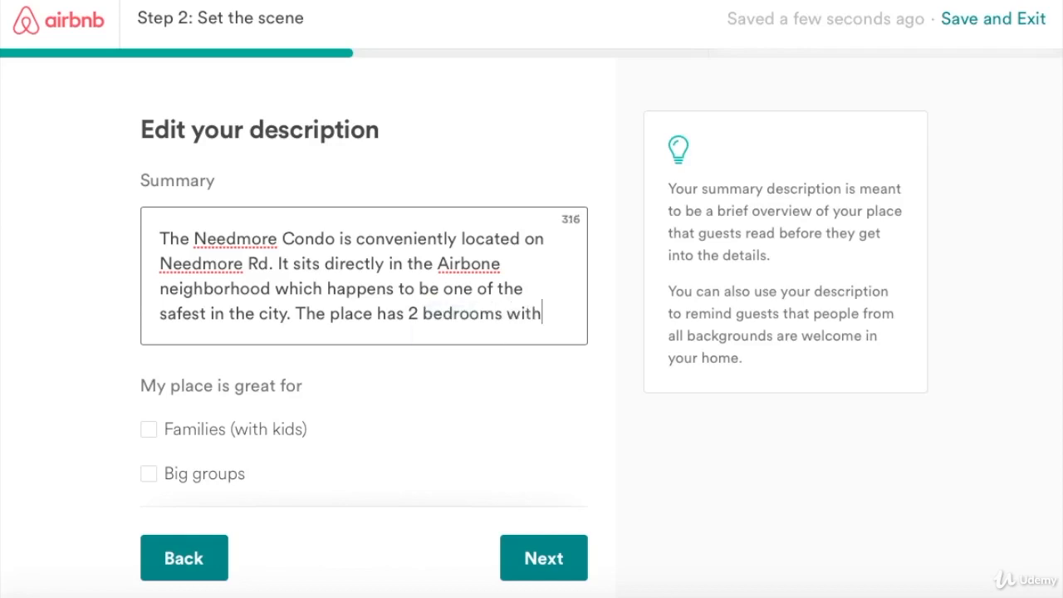
text(2 qe)
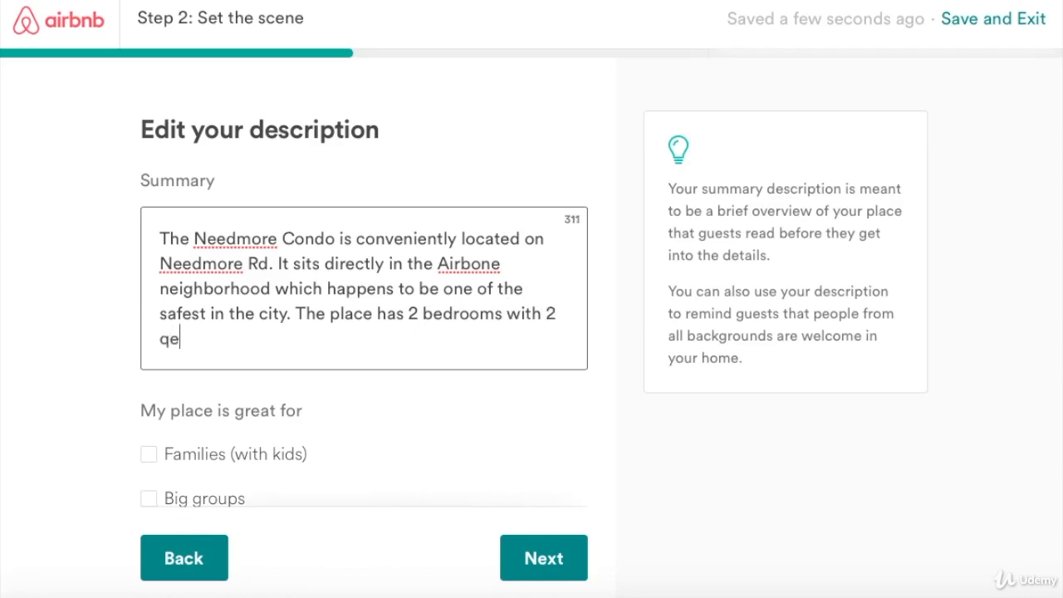
Finish the bedroom sentence with '2 queen size beds.'.
key(BackSpace)
text(ueen siz)
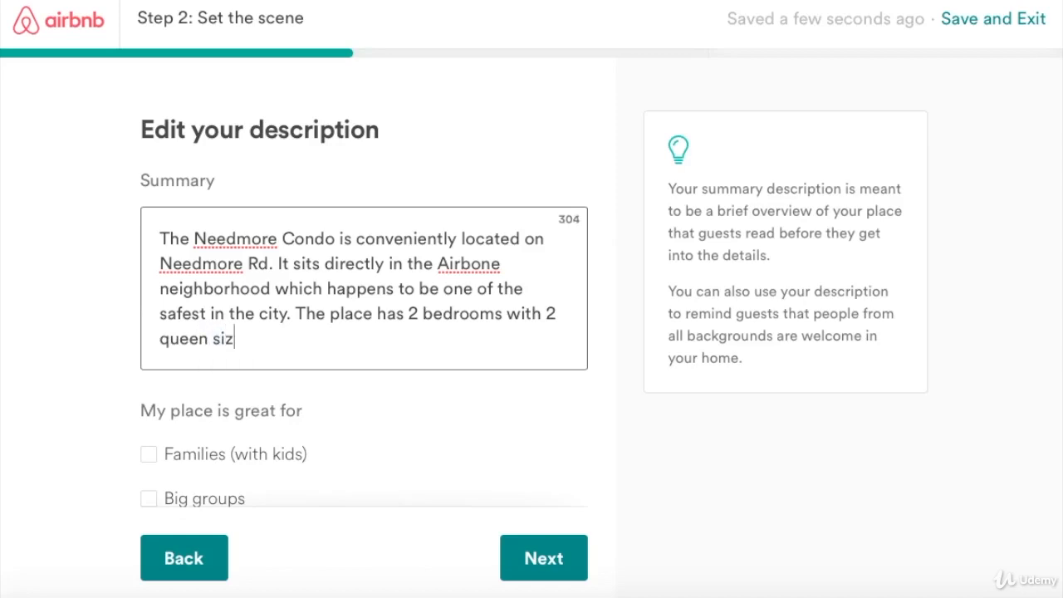
text(e beds.)
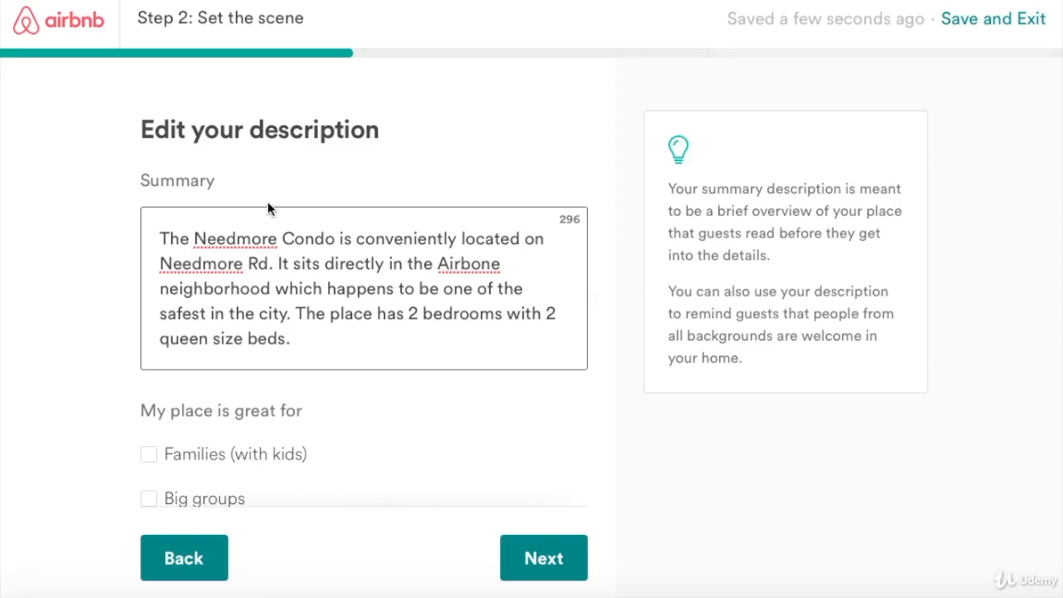
text(The)
key(BackSpace)
key(BackSpace)
key(BackSpace)
key(BackSpace)
Add 'Free wifi, Neflix and Hulu available for you entertainment needs.' to the summary.
text(Free )
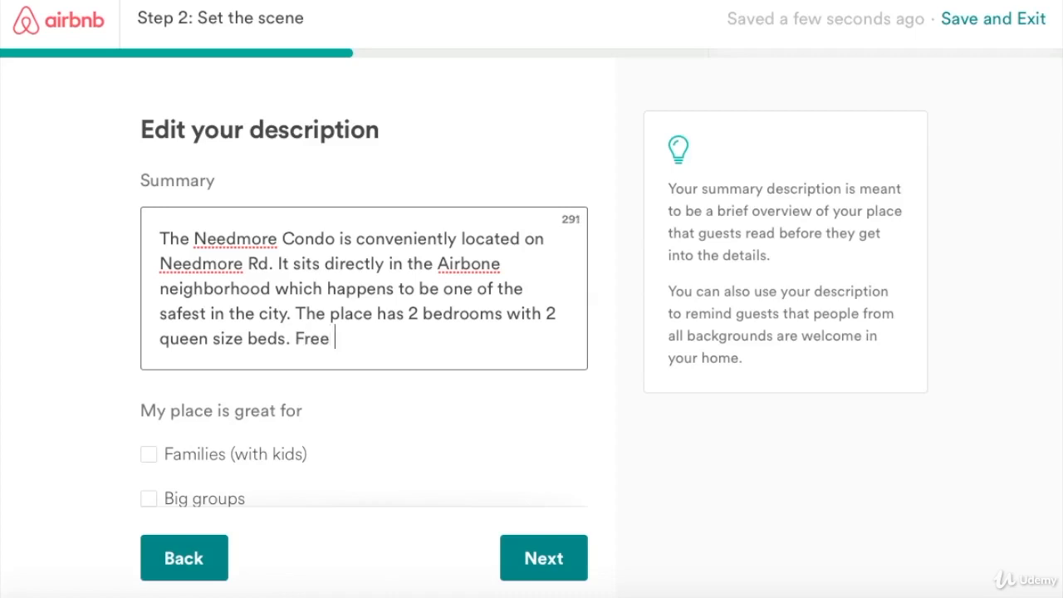
text(wir)
key(BackSpace)
text(fi)
key(BackSpace)
text(, n)
key(BackSpace)
text(Nef)
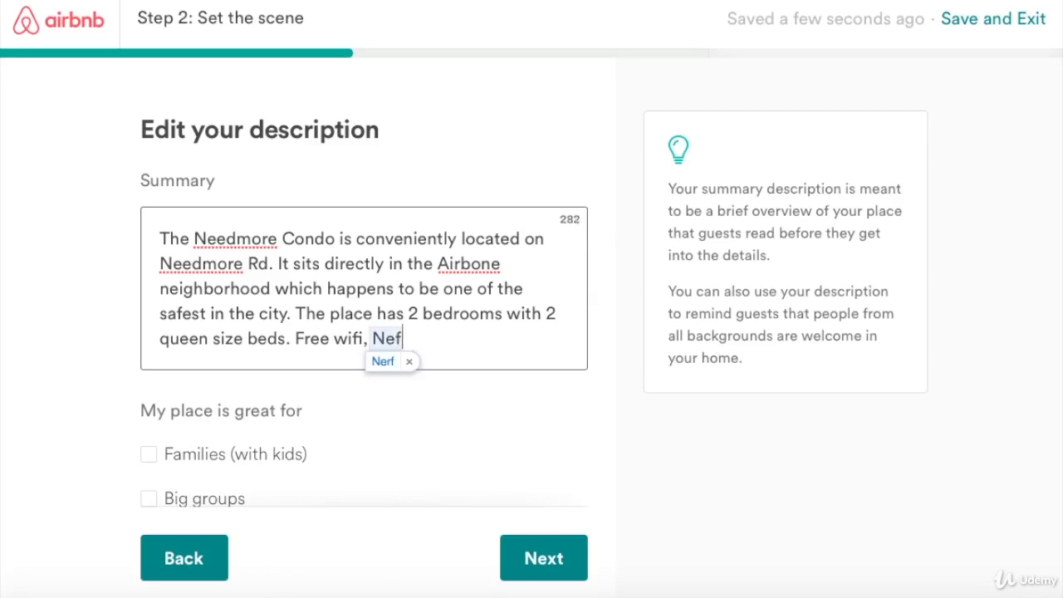
text(lix and )
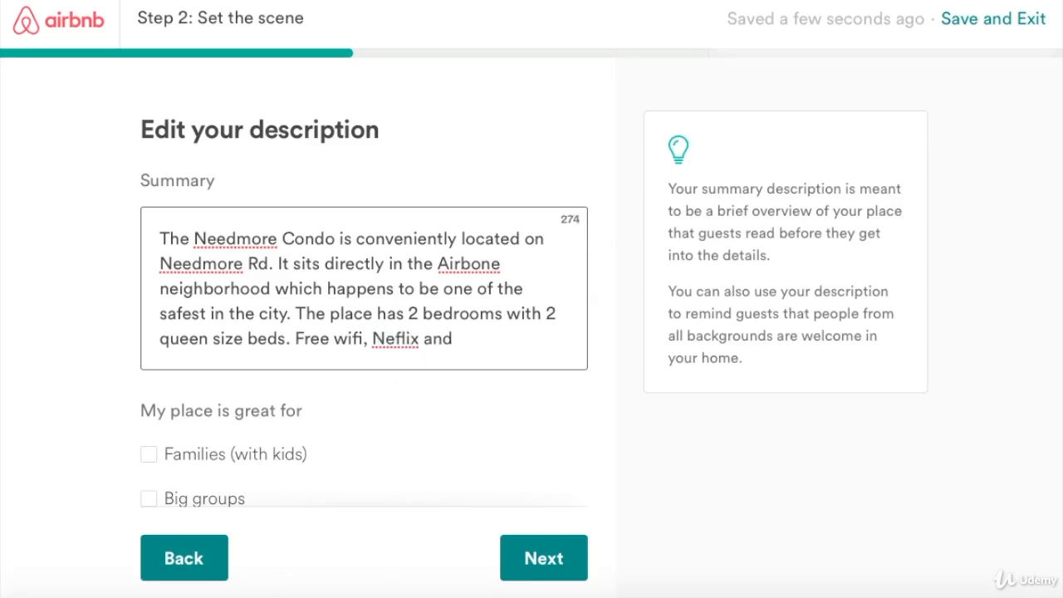
text(Hulu avai)
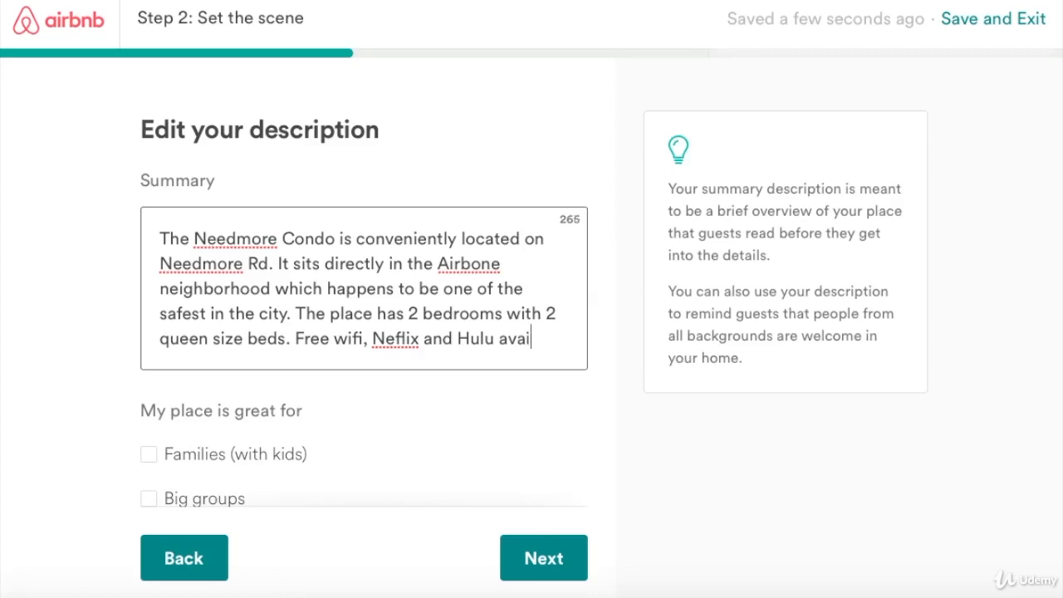
text(lable for you)
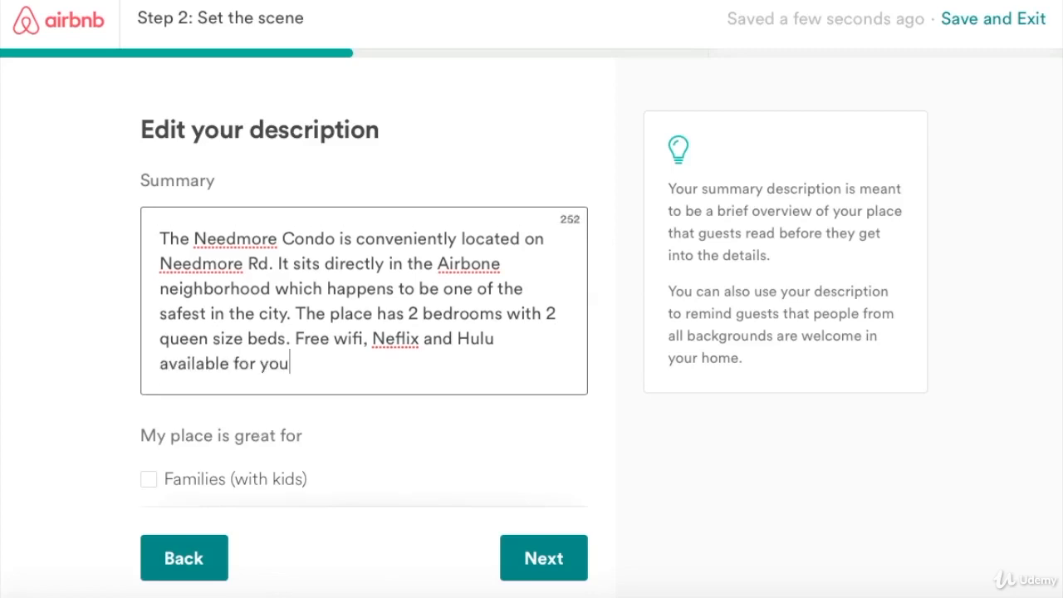
text( entertainme)
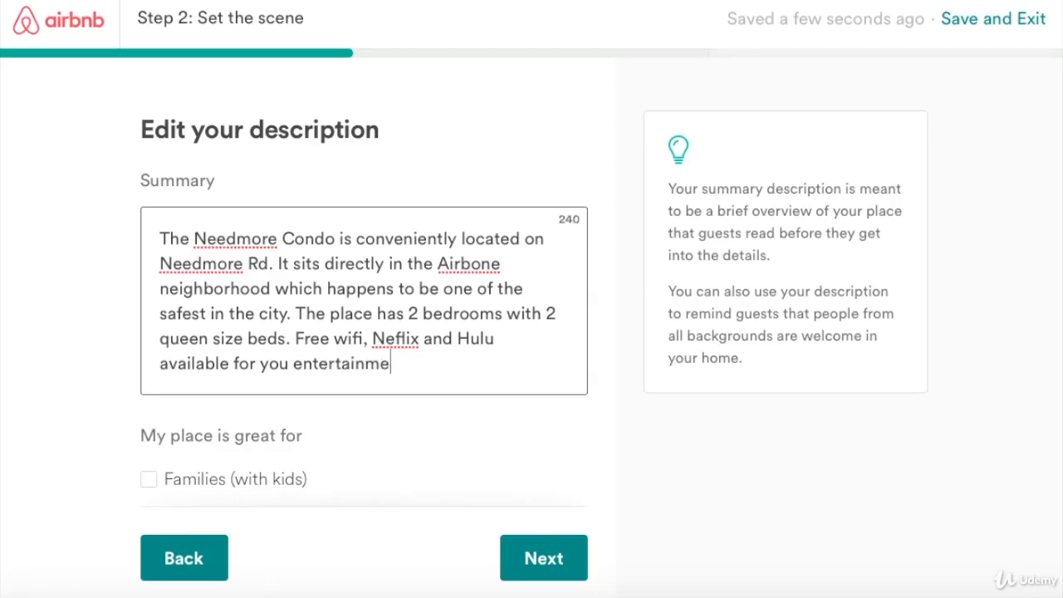
text(nt needs.)
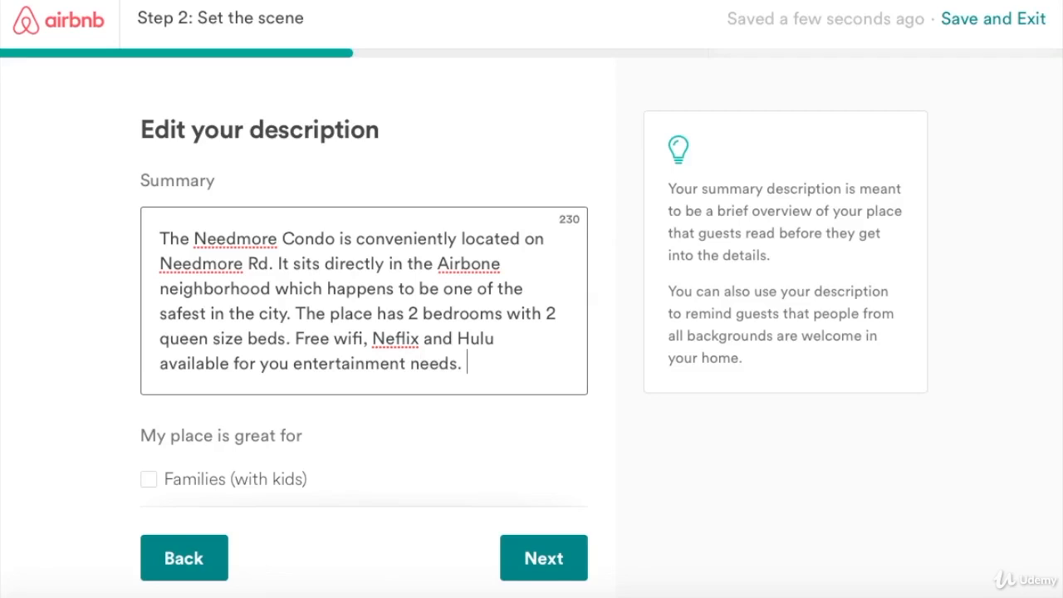
text( Wash)
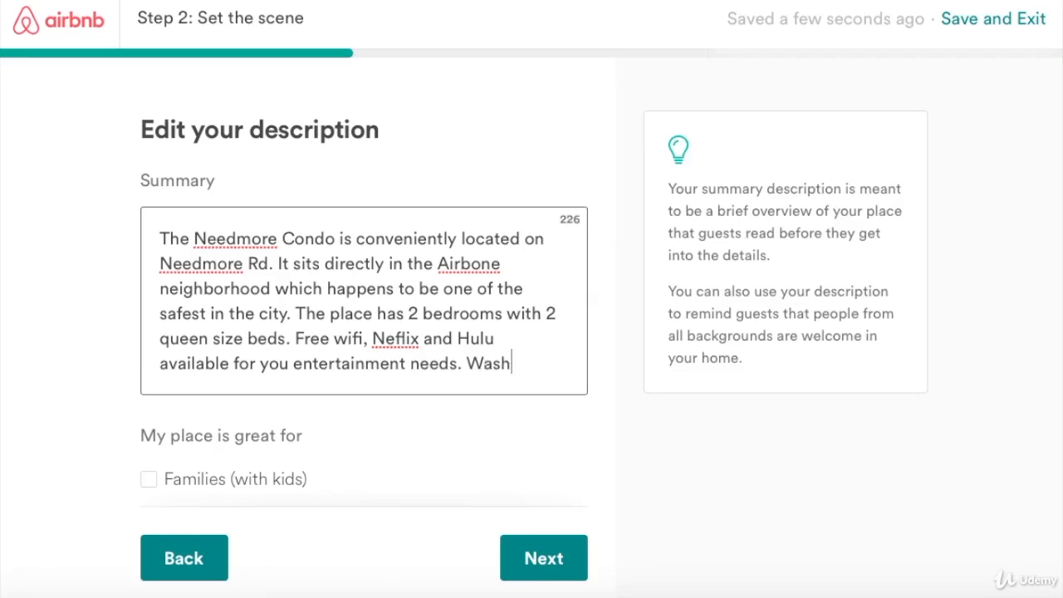
text(er)
key(BackSpace)
key(BackSpace)
key(BackSpace)
key(BackSpace)
key(BackSpace)
key(BackSpace)
key(BackSpace)
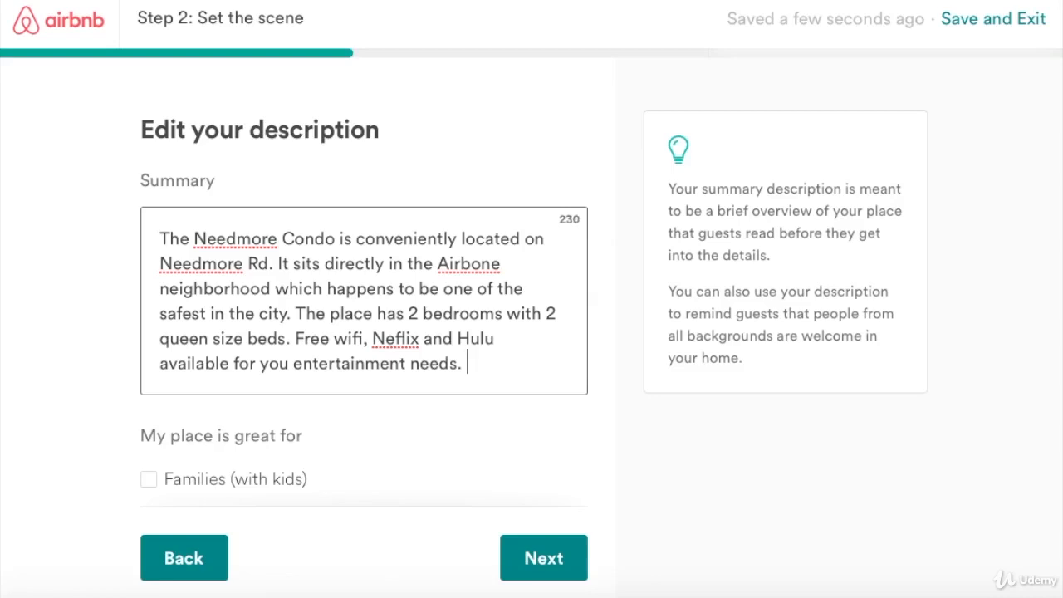
End the summary with 'Last but not least, washer and dryer available for use.'.
text(Last but not )
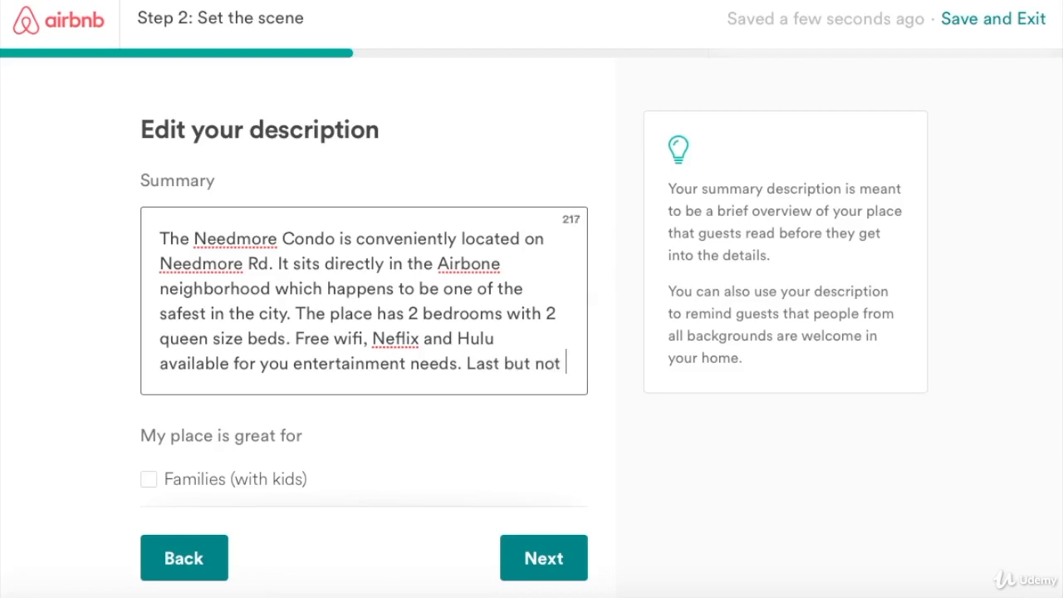
text(least)
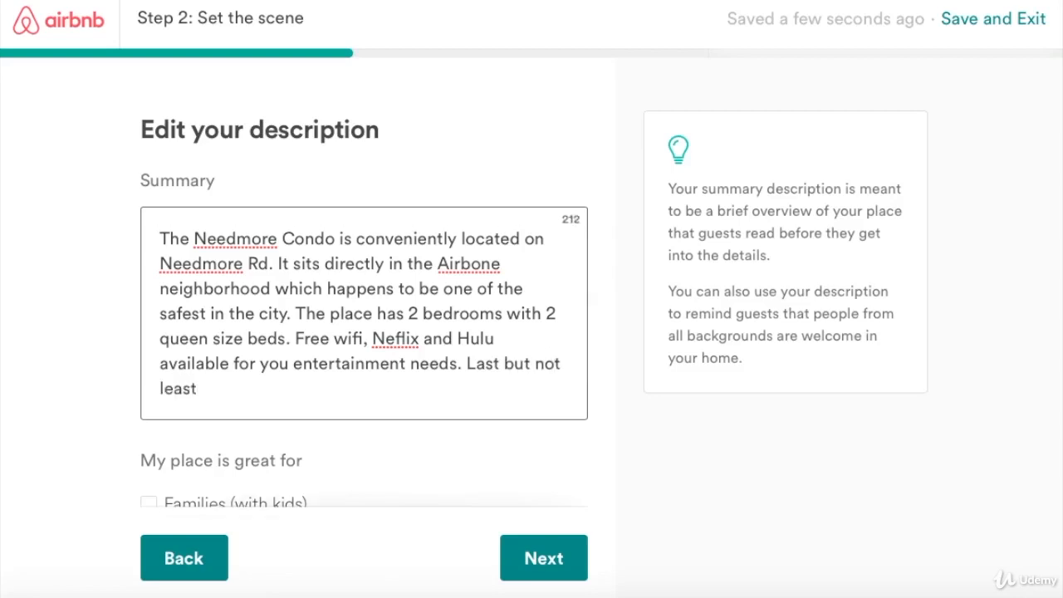
text(, washe)
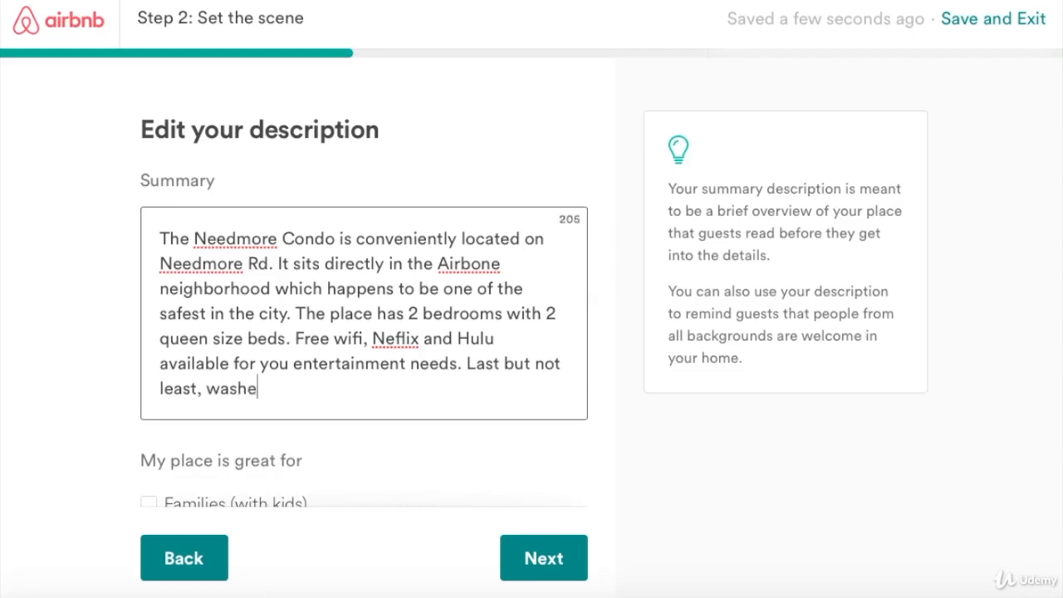
text(r and dra)
key(BackSpace)
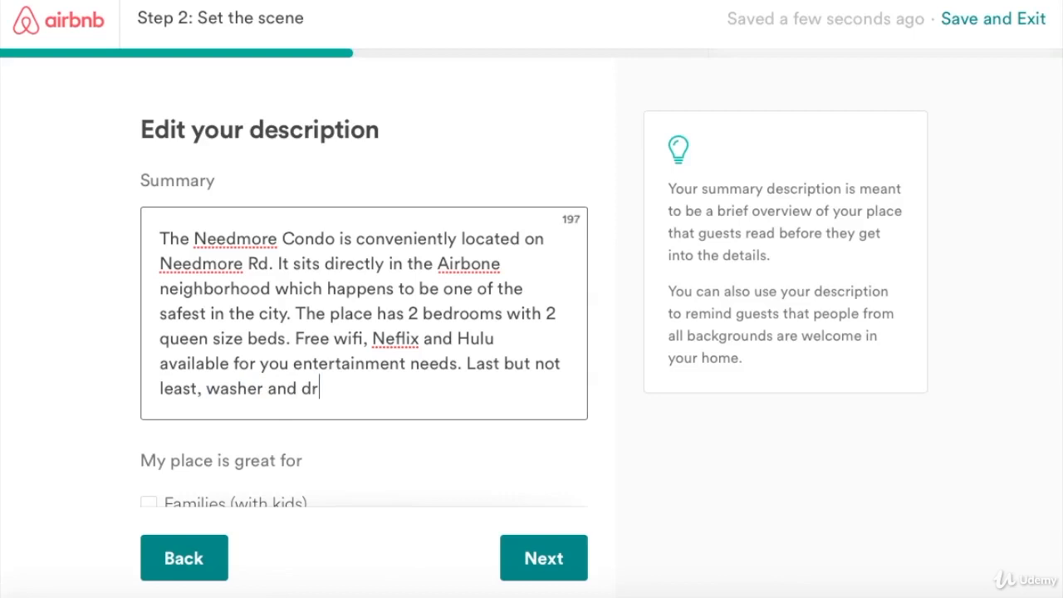
text(yer )
text(avai)
text(ilabe)
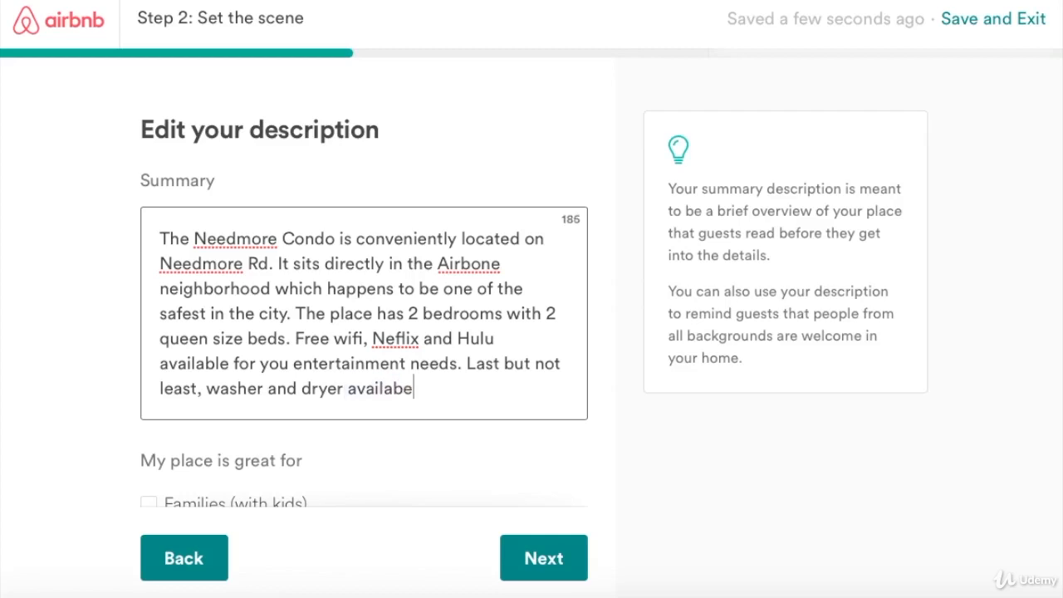
key(BackSpace)
text(le for y)
key(BackSpace)
text(use.)
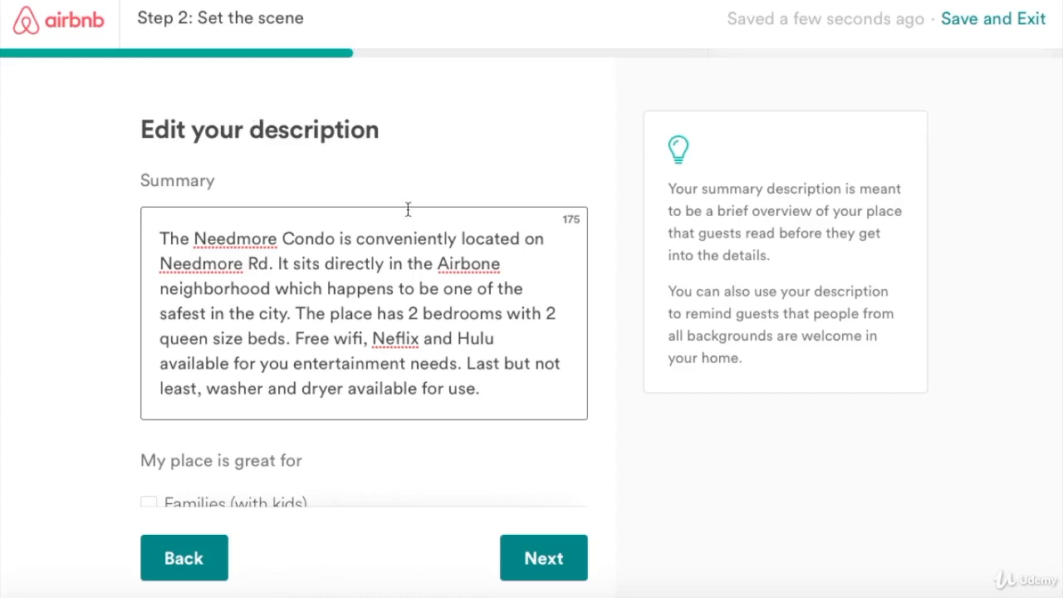
scroll(407, 209, down, 1)
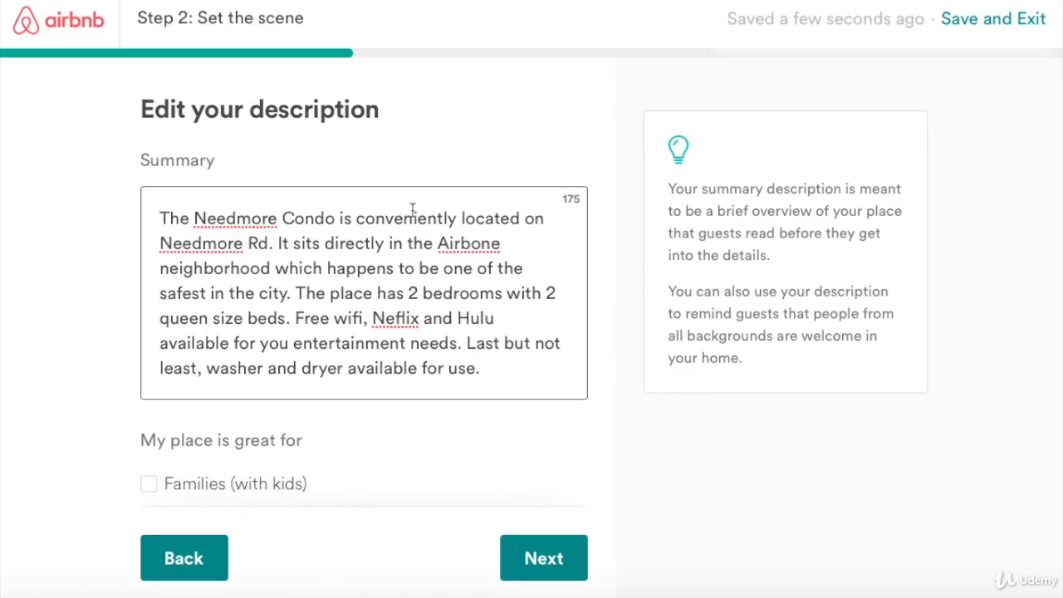
scroll(413, 209, down, 1)
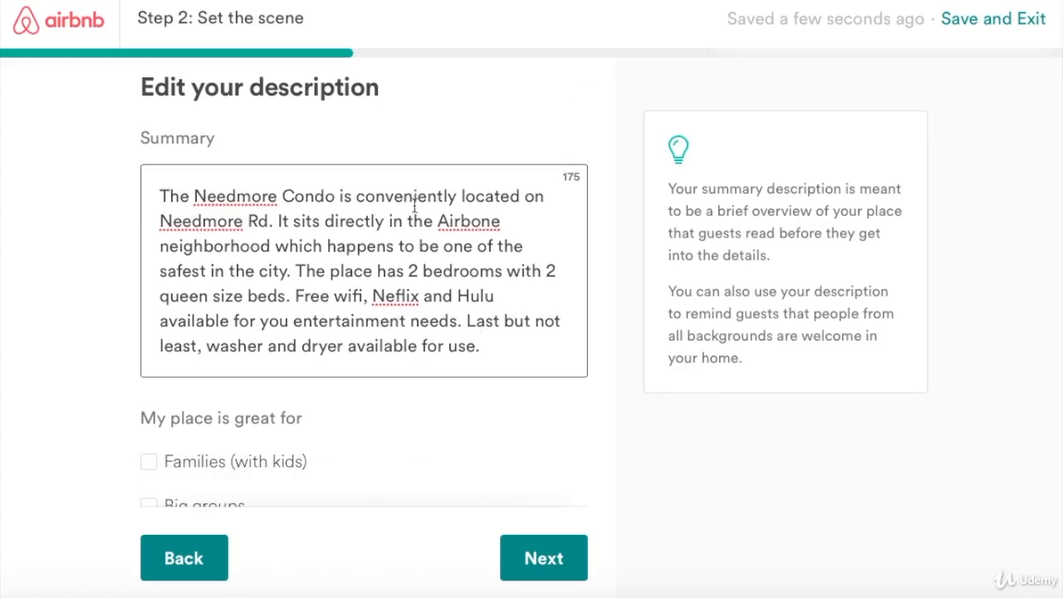
scroll(414, 206, down, 3)
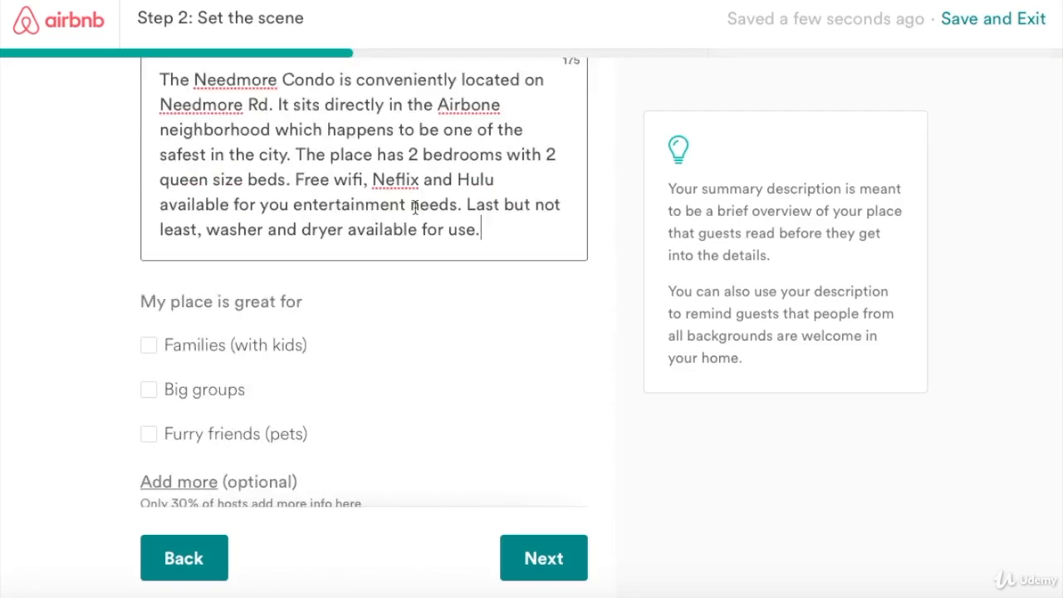
Mark the place as great for Families (with kids) and continue to naming it.
scroll(415, 207, down, 1)
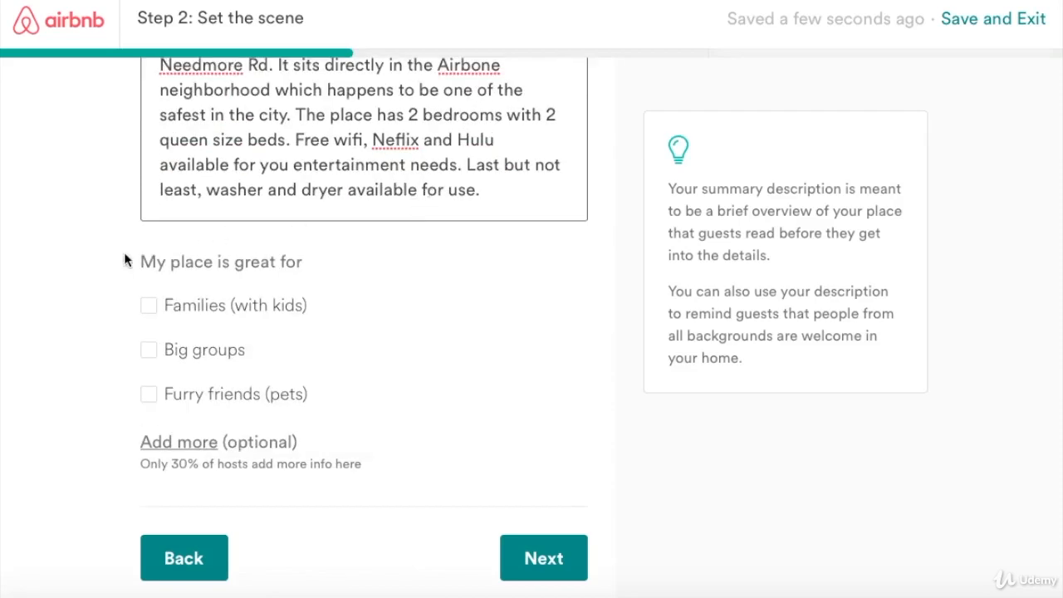
click(151, 307)
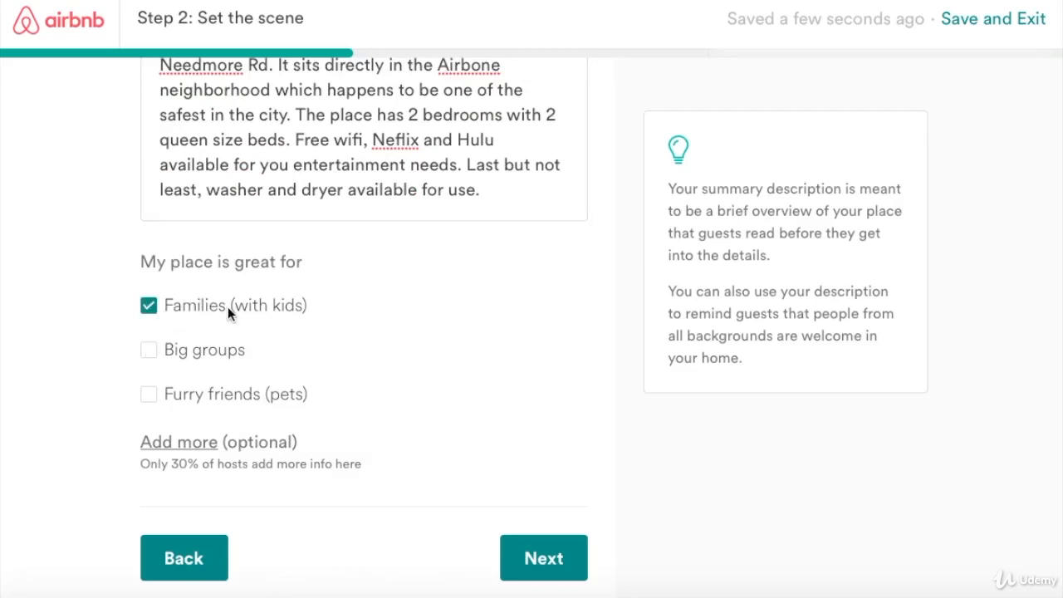
click(526, 567)
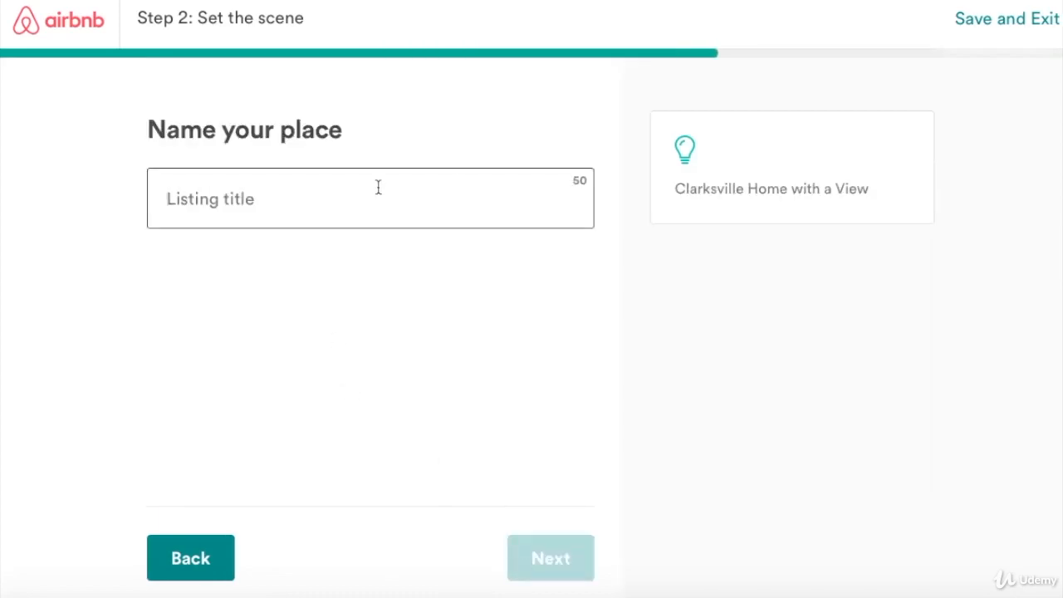
Title the listing 'The Needmore Condo' and proceed to the Last step overview.
text(The Nee)
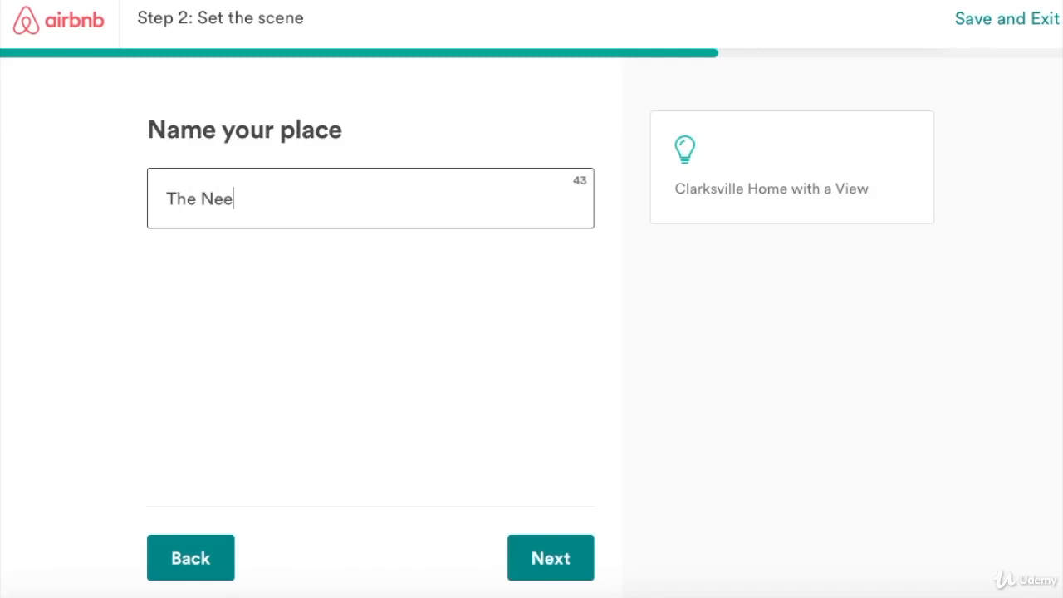
text(dmor C)
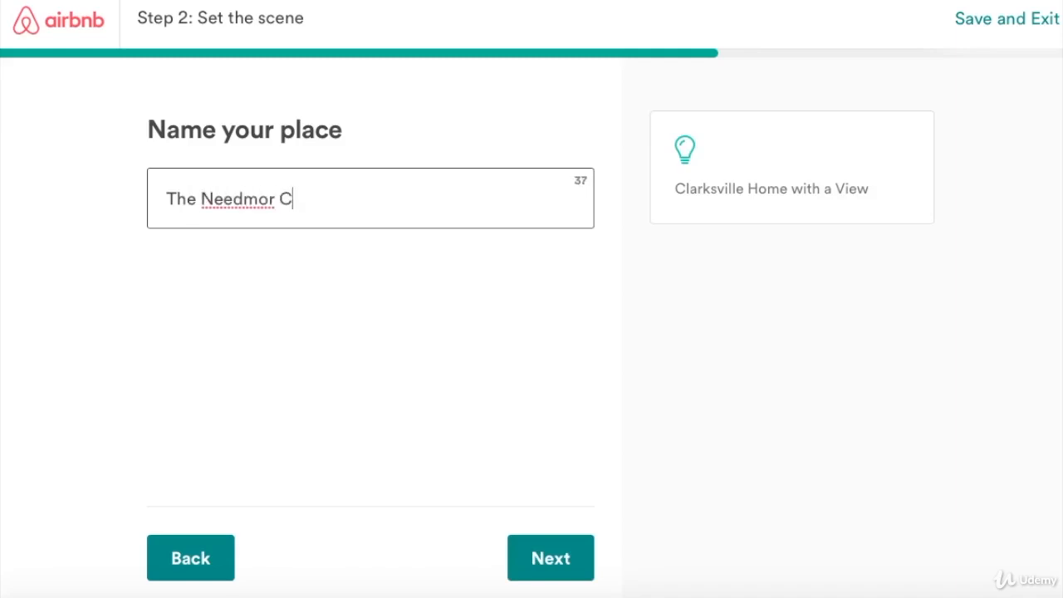
key(BackSpace)
key(BackSpace)
text(e C)
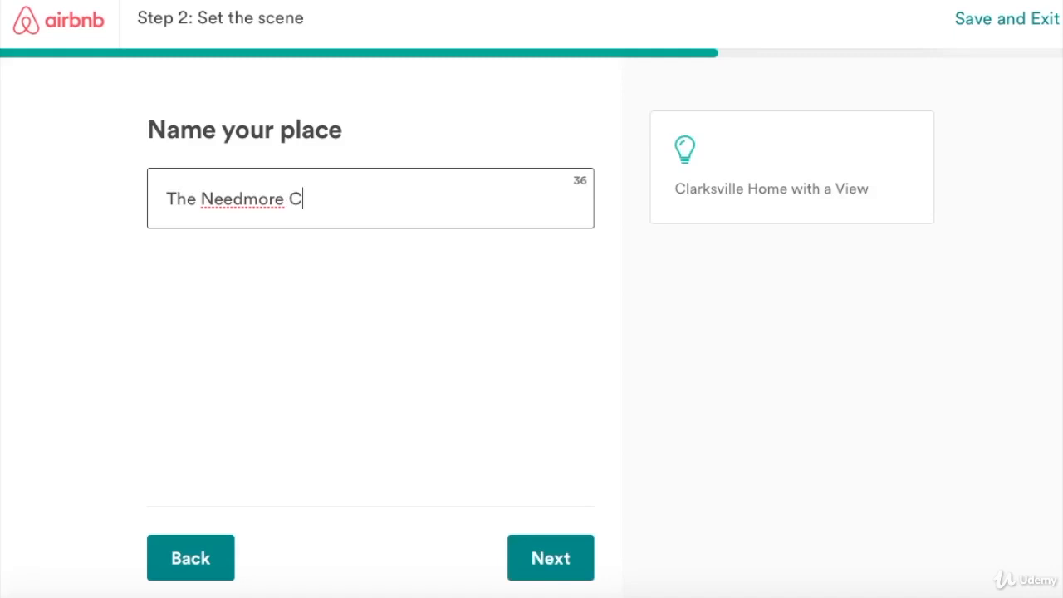
text(ondo)
click(540, 562)
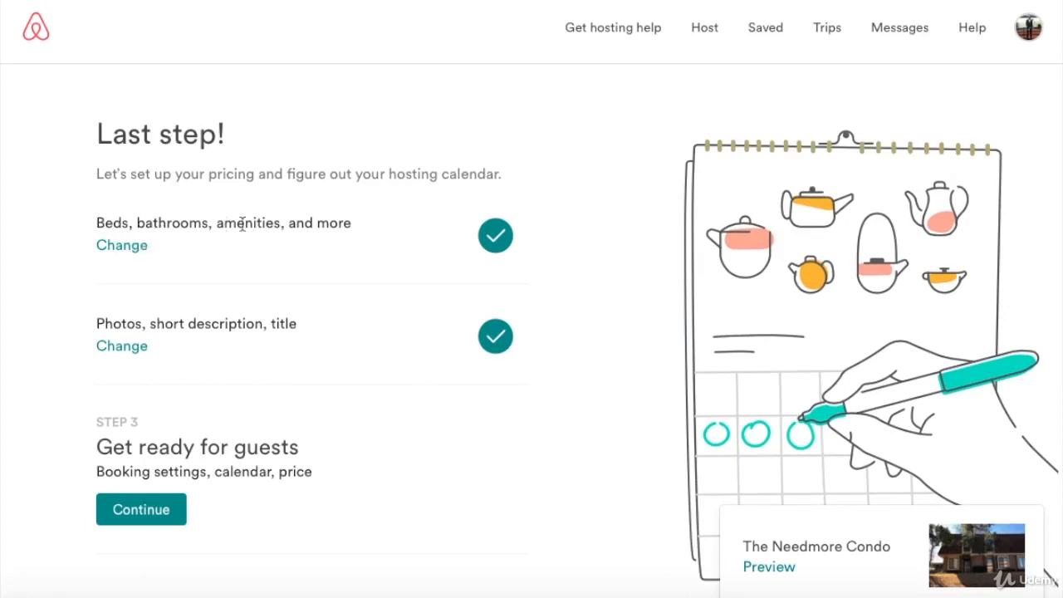
scroll(305, 335, down, 1)
scroll(305, 334, down, 2)
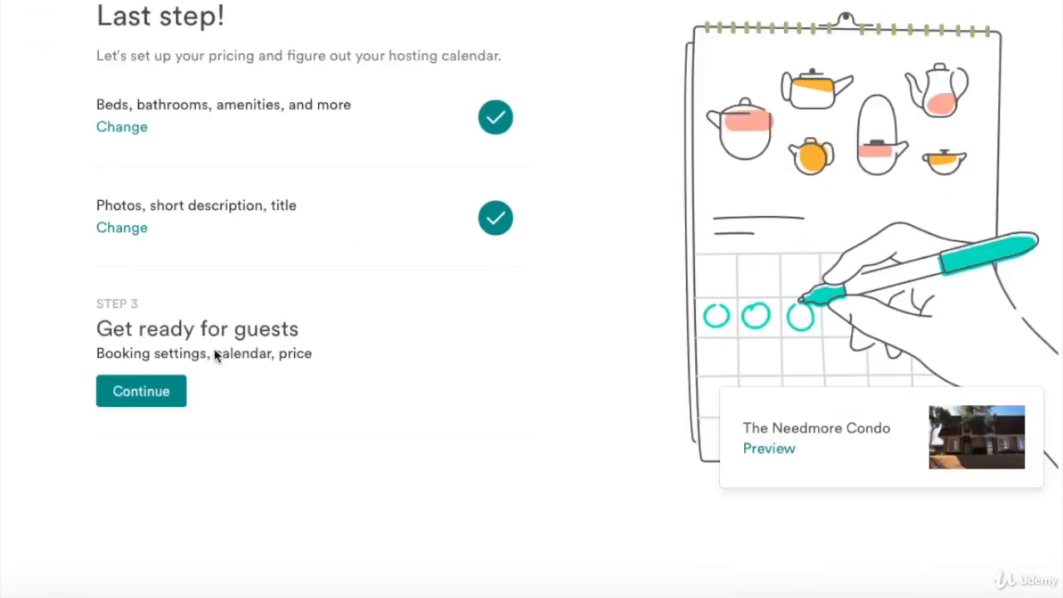
Begin Step 3, getting ready for guests.
click(141, 375)
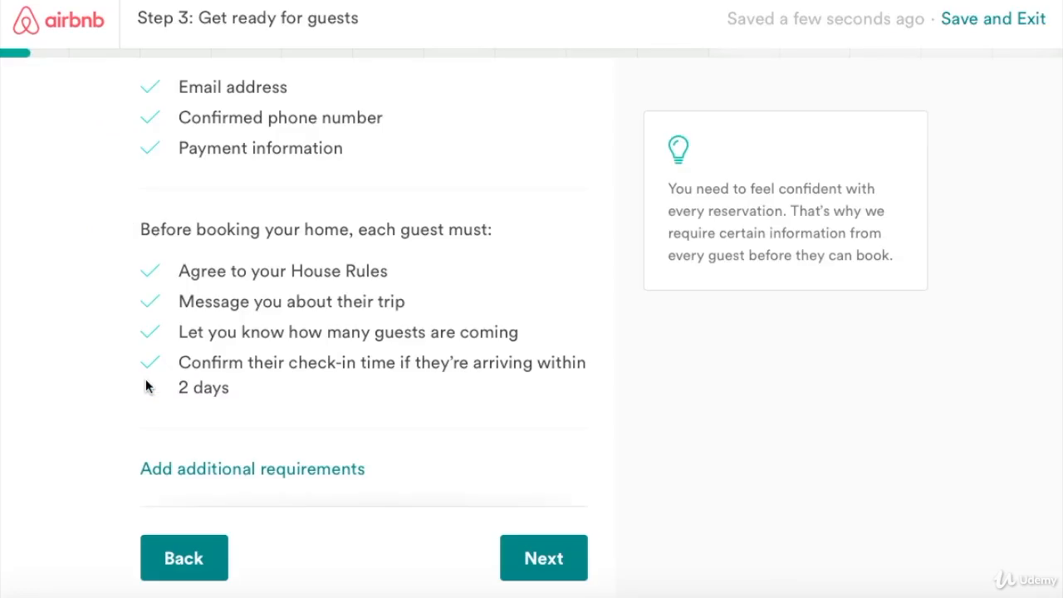
scroll(237, 279, down, 1)
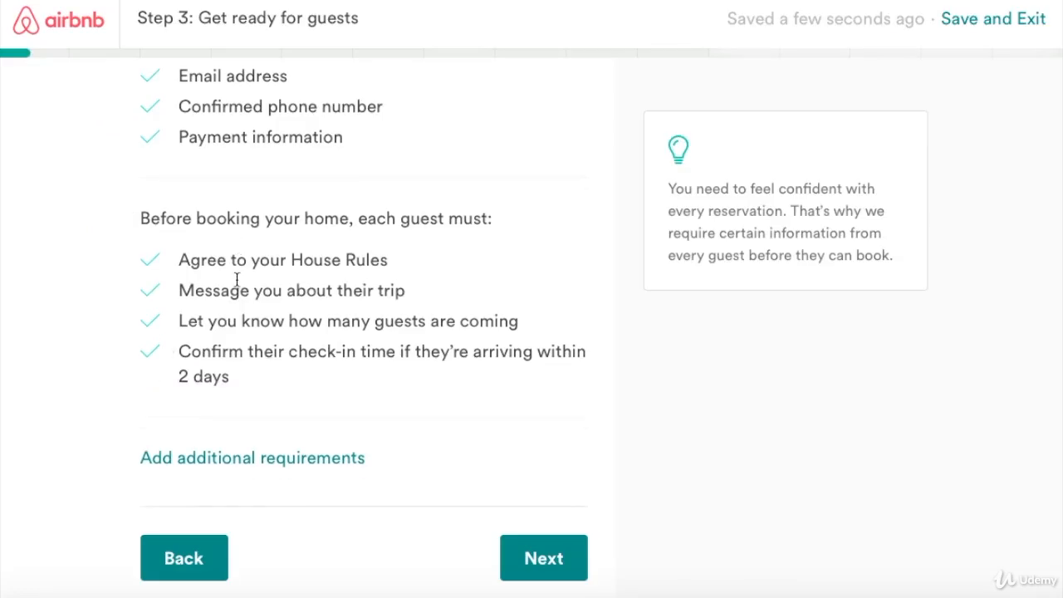
scroll(237, 279, up, 1)
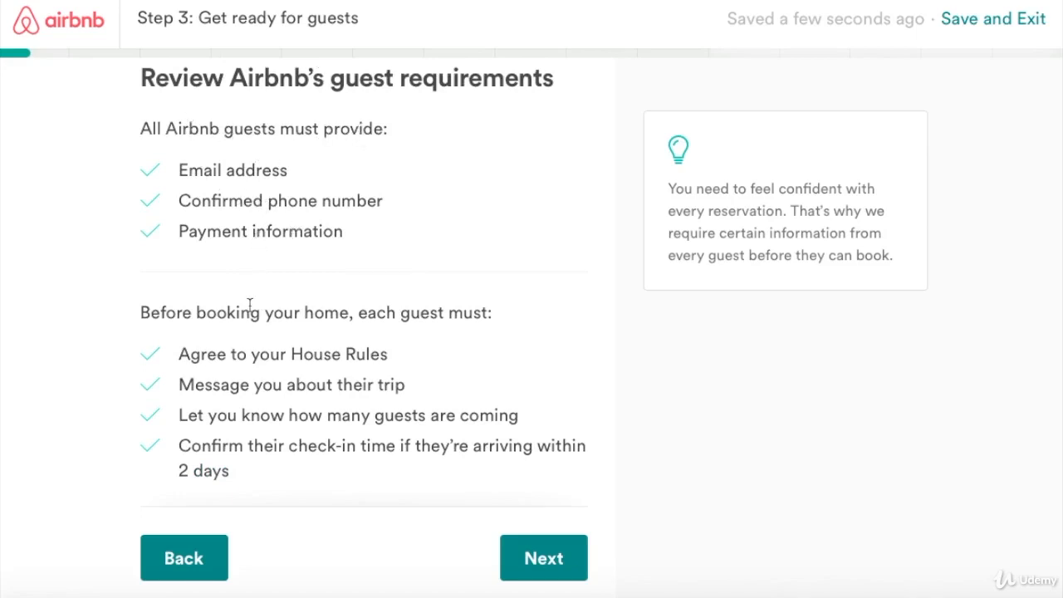
scroll(249, 305, down, 1)
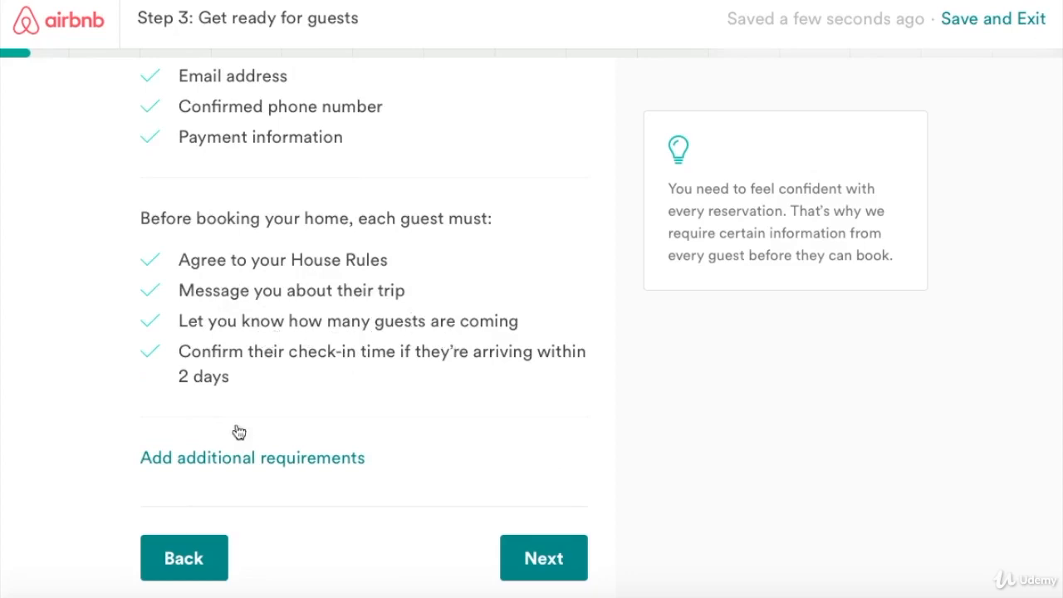
Add the extra requirement that guests submit a government-issued ID to Airbnb.
click(335, 458)
scroll(324, 410, down, 2)
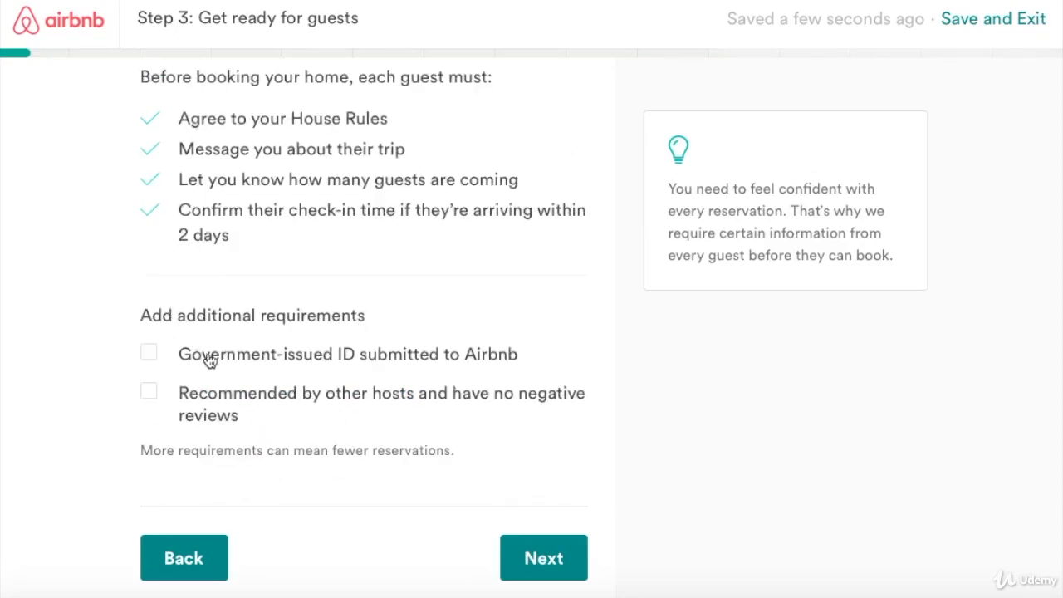
click(148, 353)
On the house rules page, allow infants, set Smoking and Events to No, and start an additional rule.
click(542, 560)
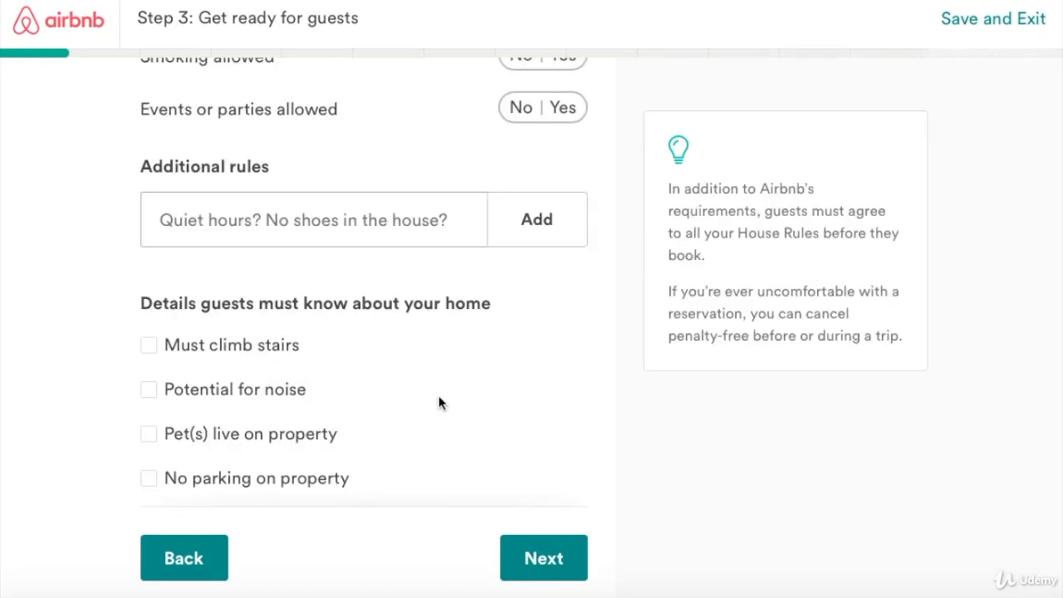
scroll(438, 395, up, 4)
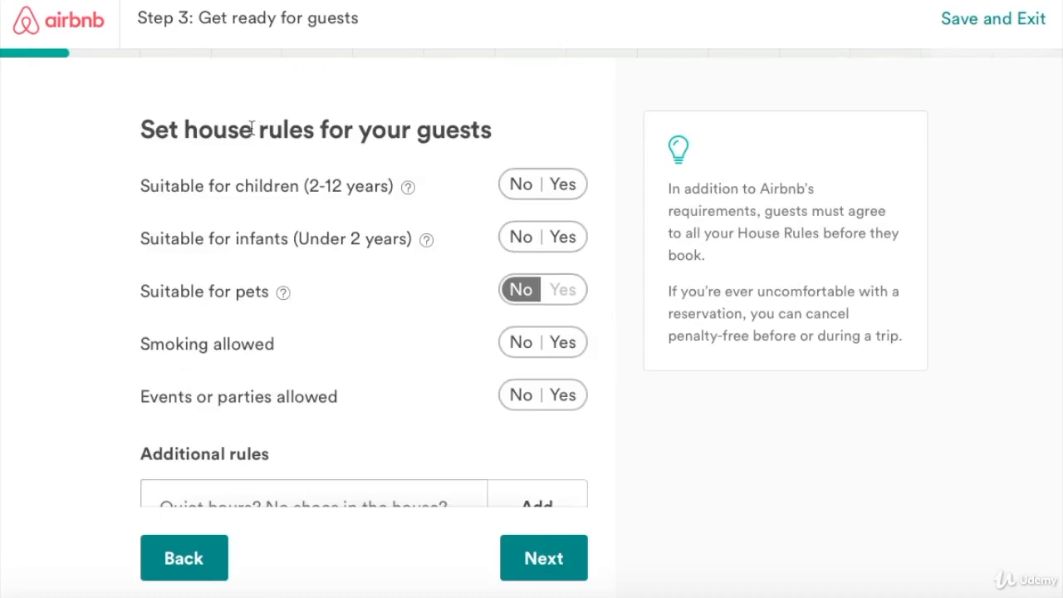
click(562, 237)
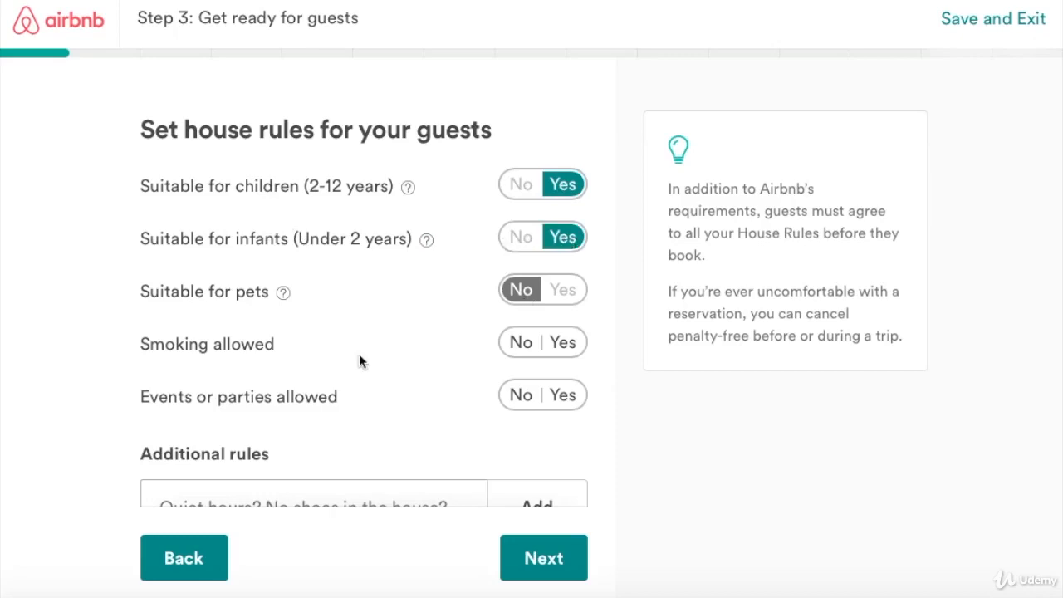
click(523, 346)
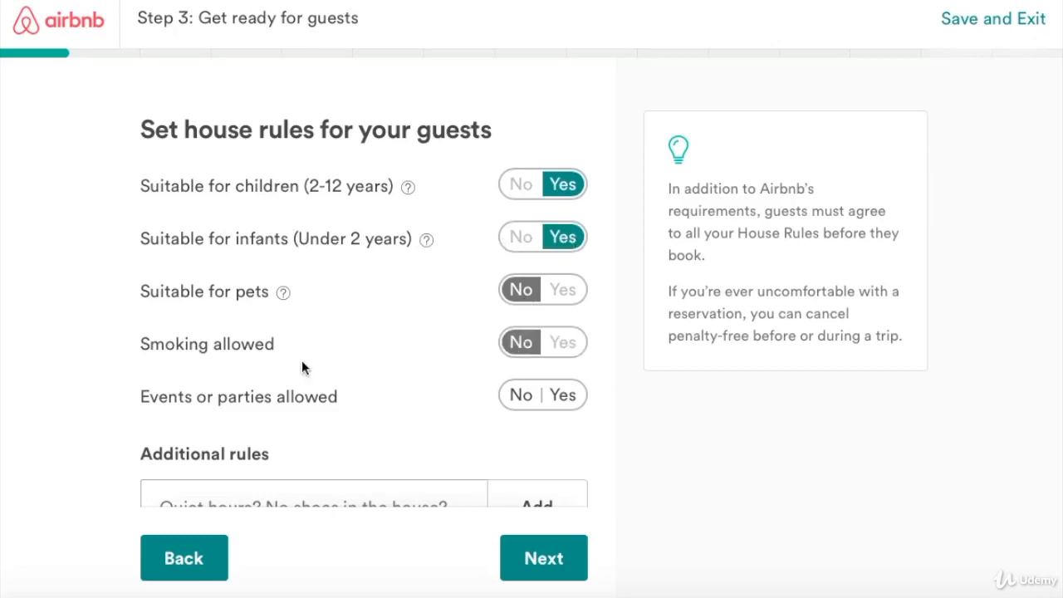
scroll(290, 373, down, 1)
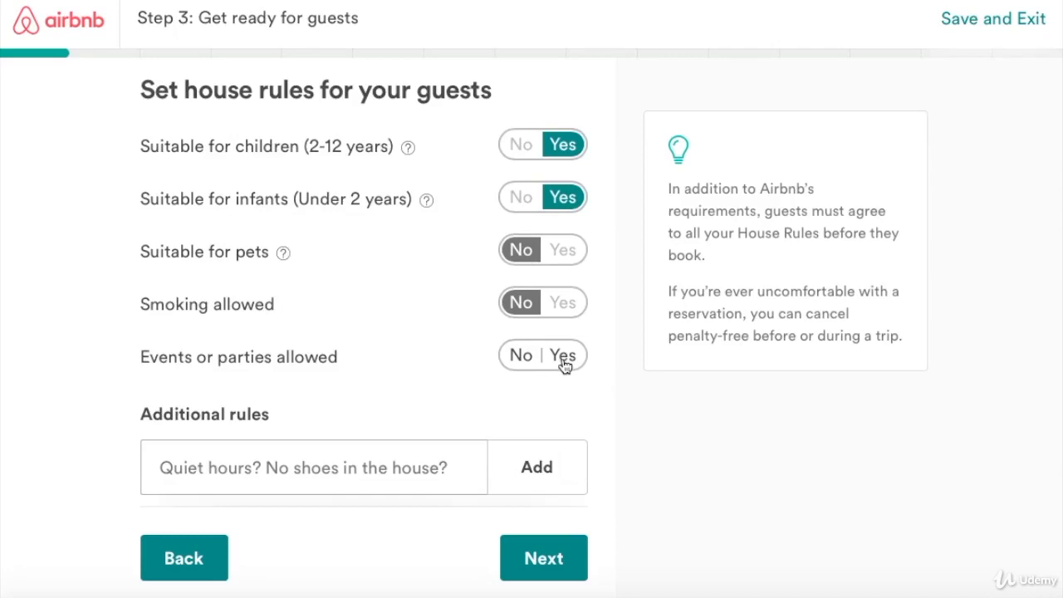
click(520, 356)
scroll(325, 328, down, 4)
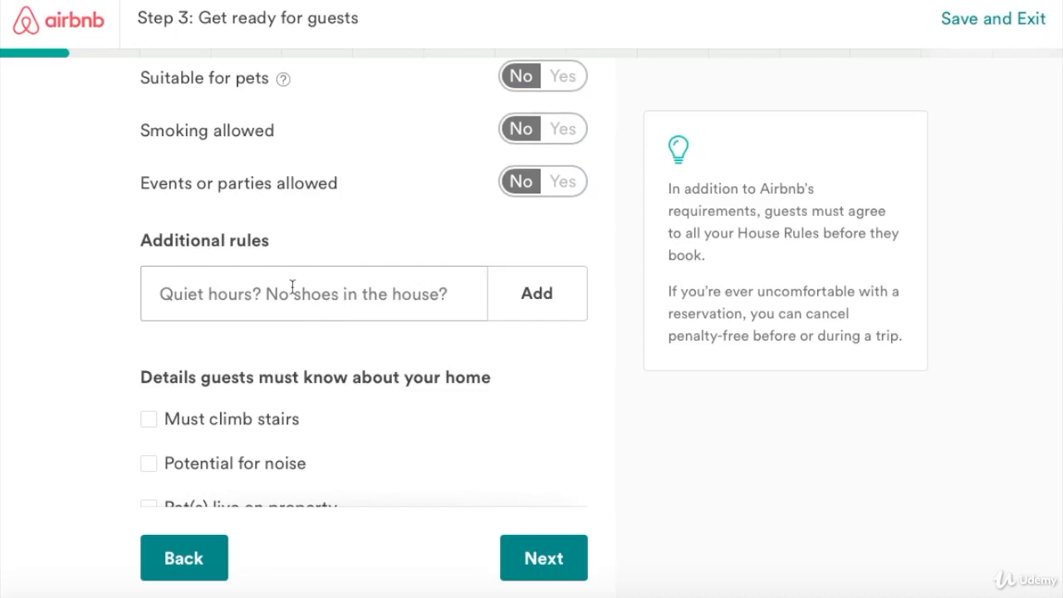
click(293, 287)
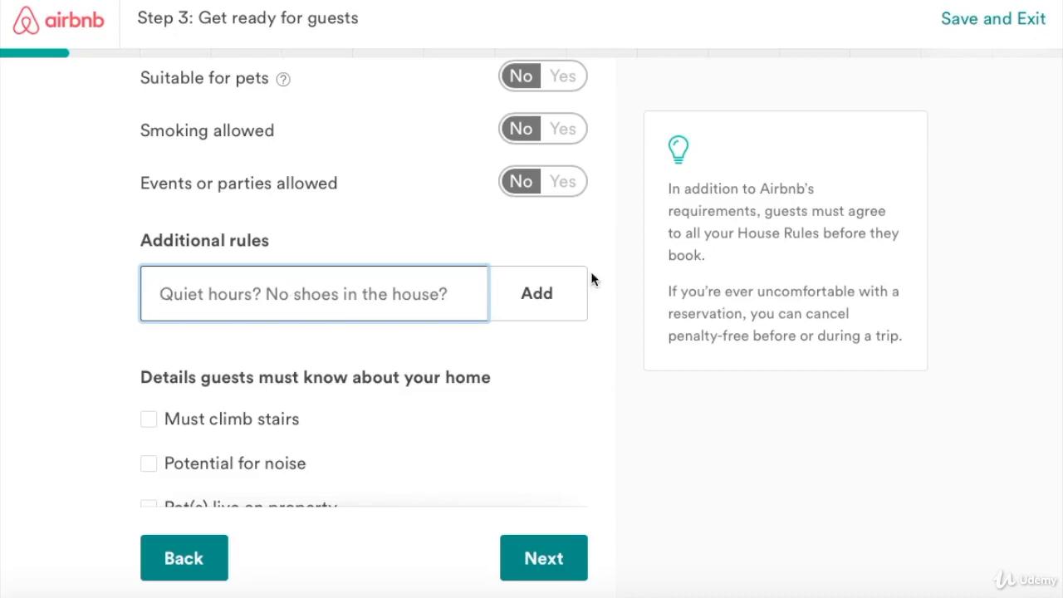
scroll(185, 280, down, 3)
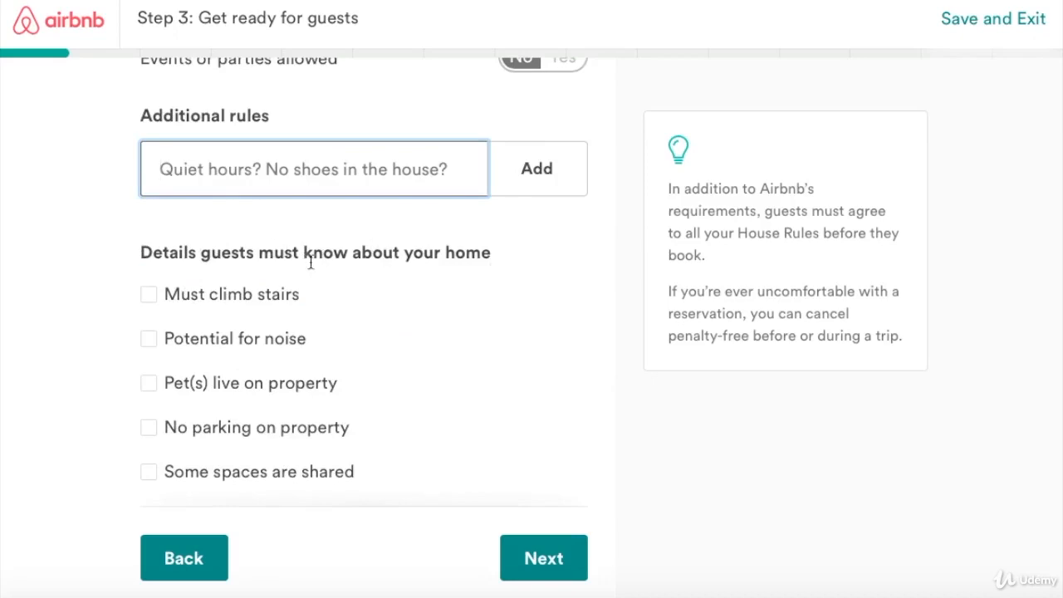
Tick 'Must climb stairs' and describe it as 'One flight of stairs.'.
scroll(309, 266, down, 2)
scroll(309, 265, down, 2)
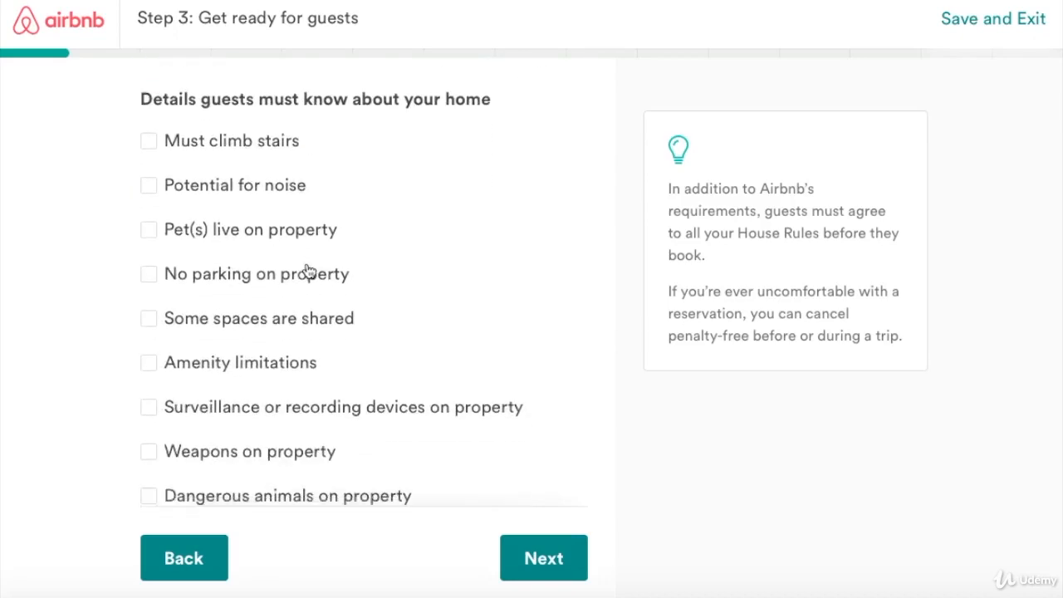
scroll(307, 267, down, 1)
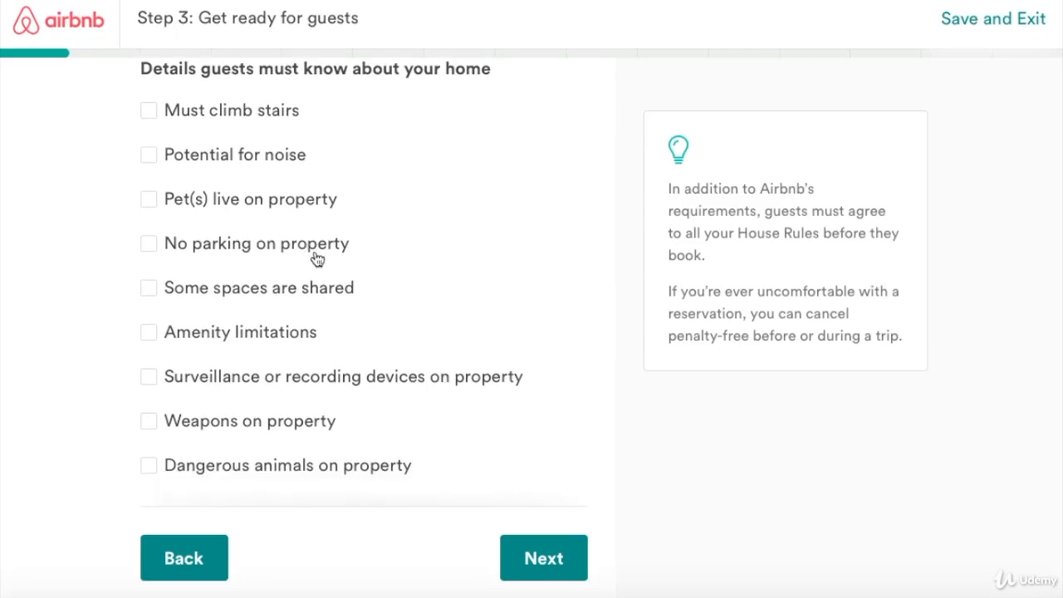
click(148, 111)
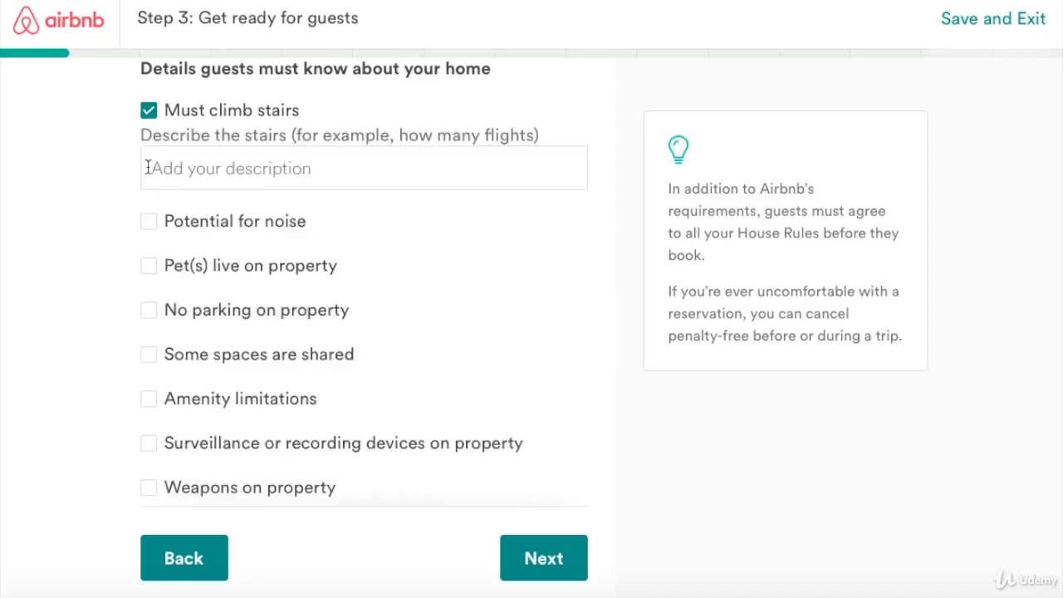
click(295, 176)
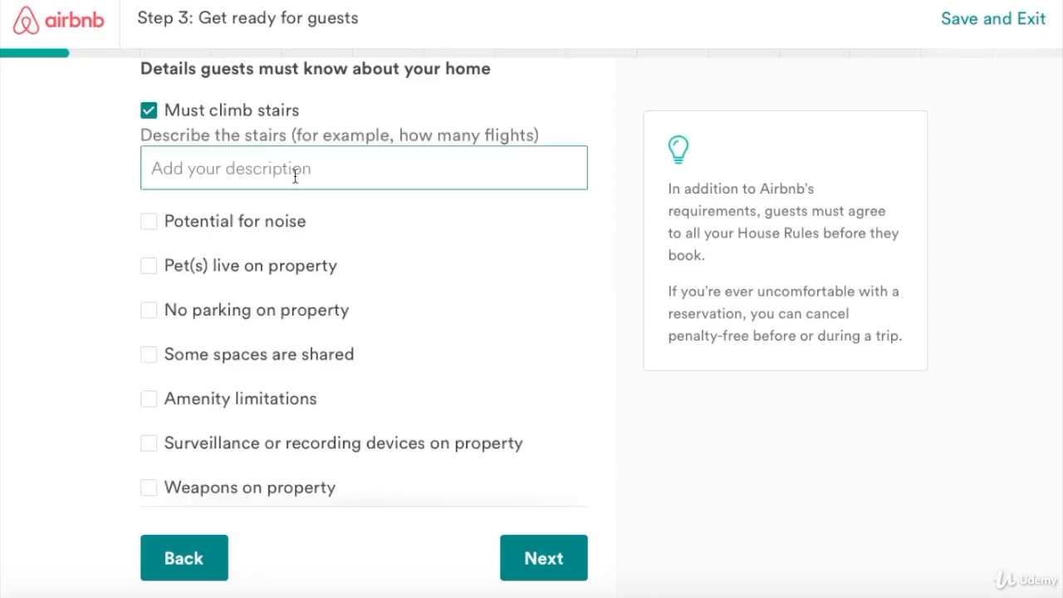
text(One f)
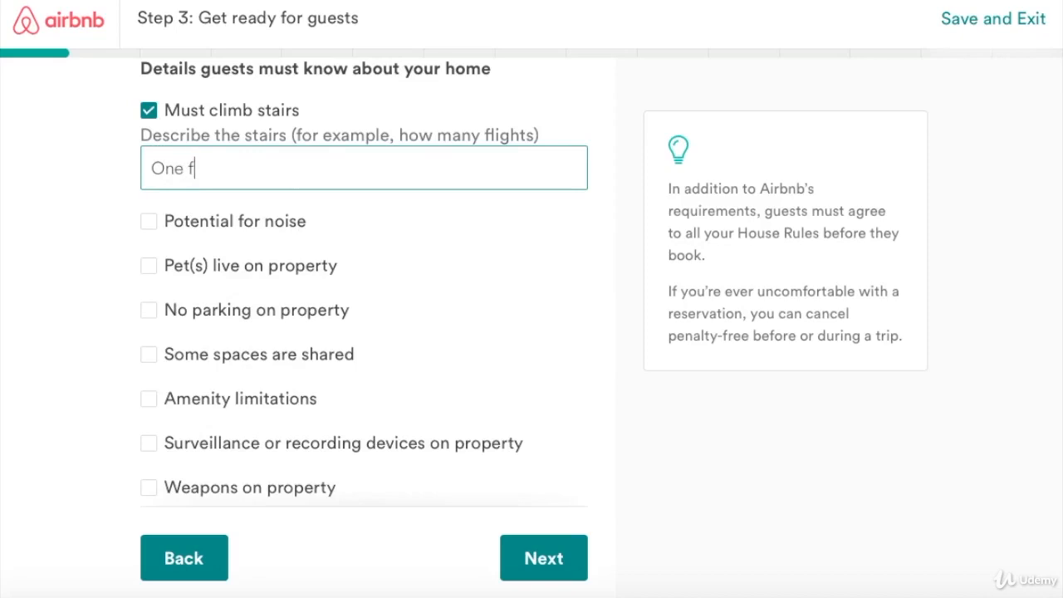
text(light of stairs)
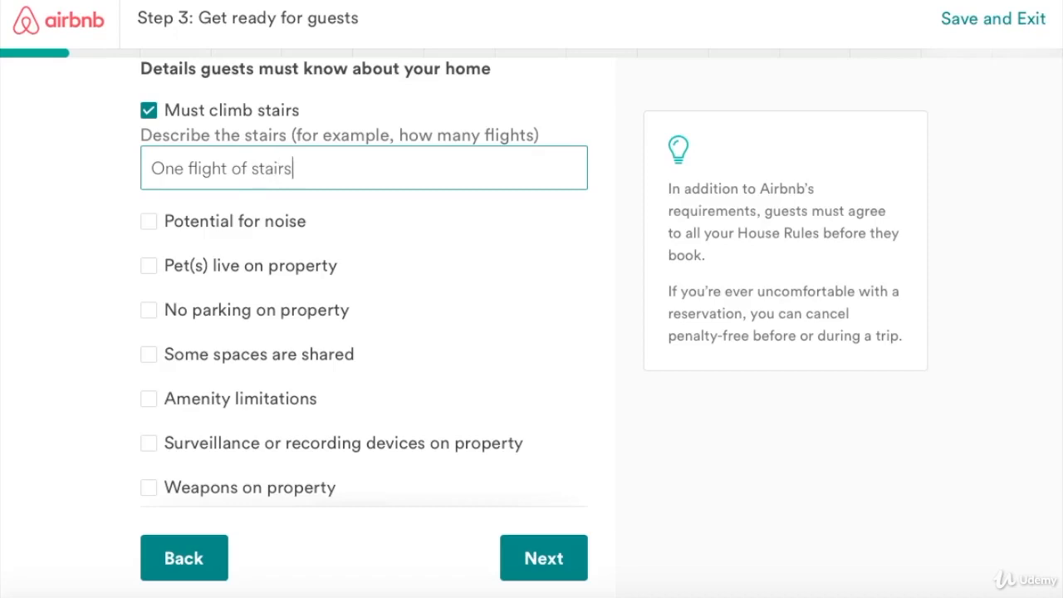
text(.)
Continue past the house rules summary to the booking overview page.
scroll(223, 261, down, 1)
scroll(223, 261, down, 3)
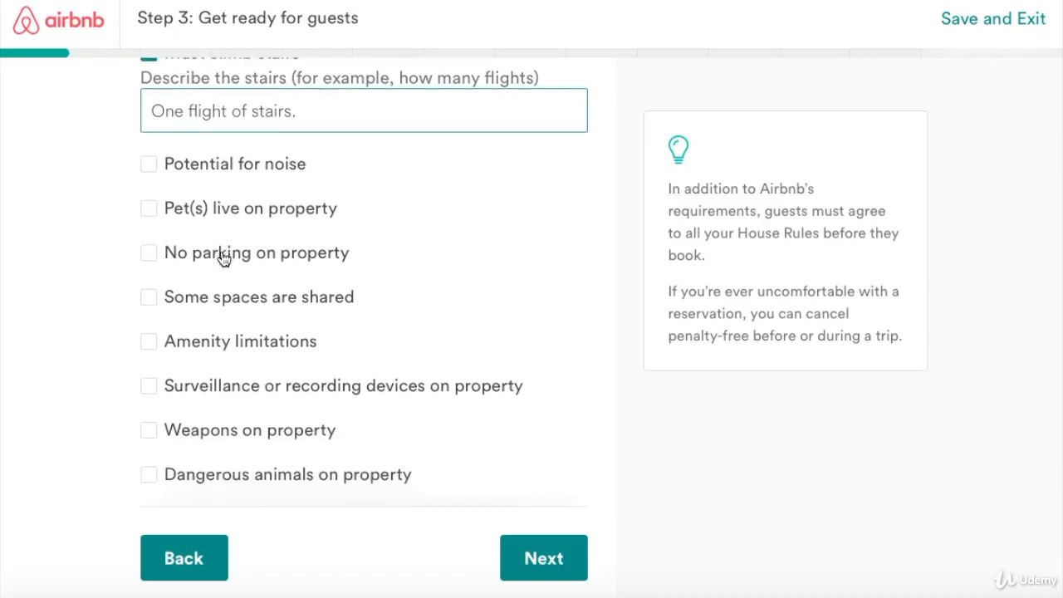
scroll(223, 259, down, 1)
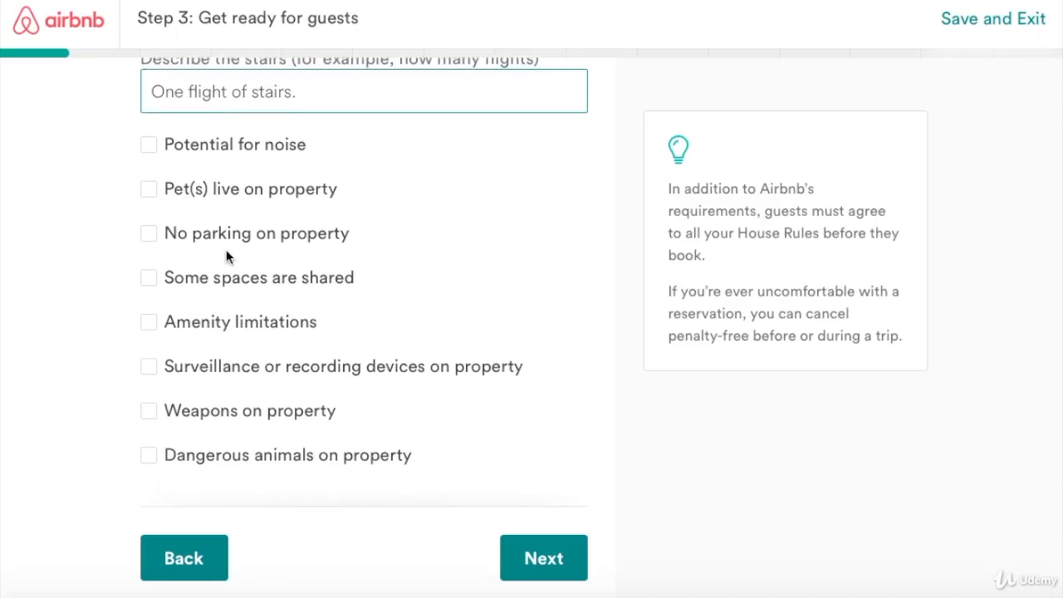
scroll(225, 258, down, 1)
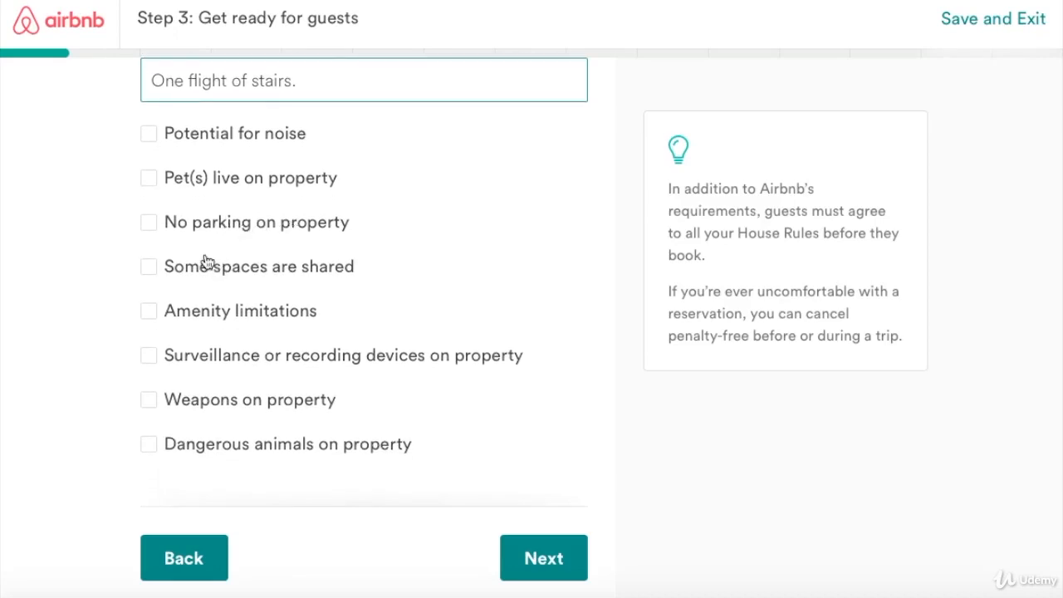
scroll(205, 263, down, 1)
scroll(204, 283, down, 1)
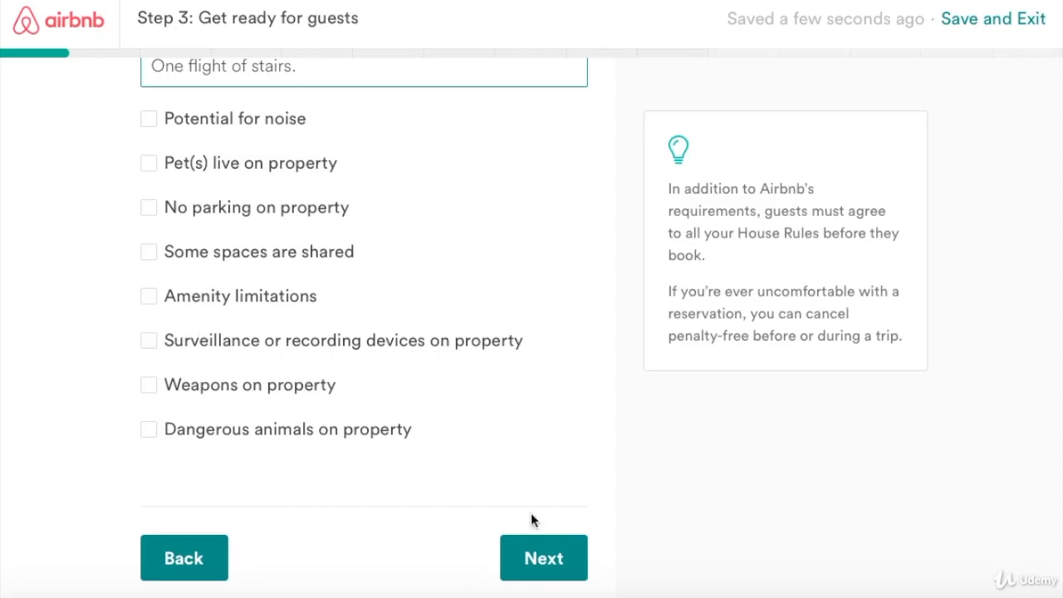
click(524, 554)
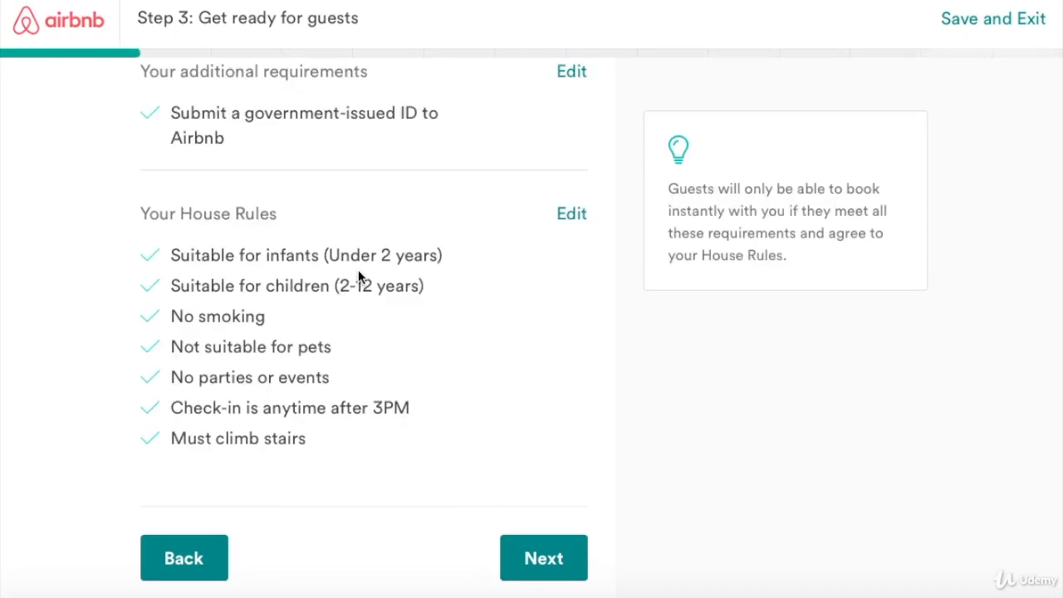
scroll(357, 269, up, 5)
scroll(368, 261, down, 5)
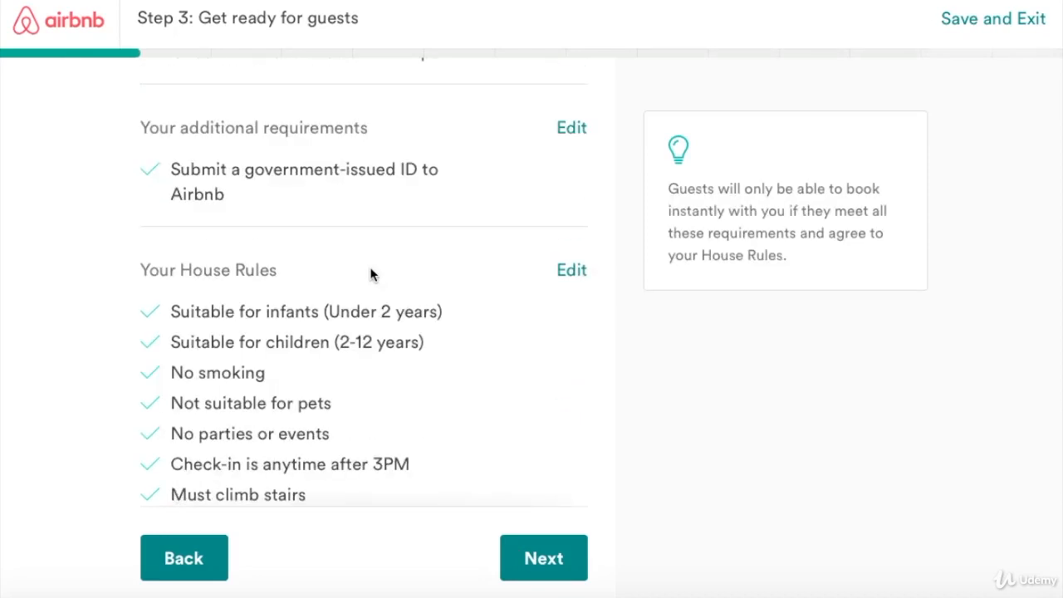
click(524, 554)
Scroll through the three booking stages explaining how guests will book with you.
scroll(308, 257, up, 3)
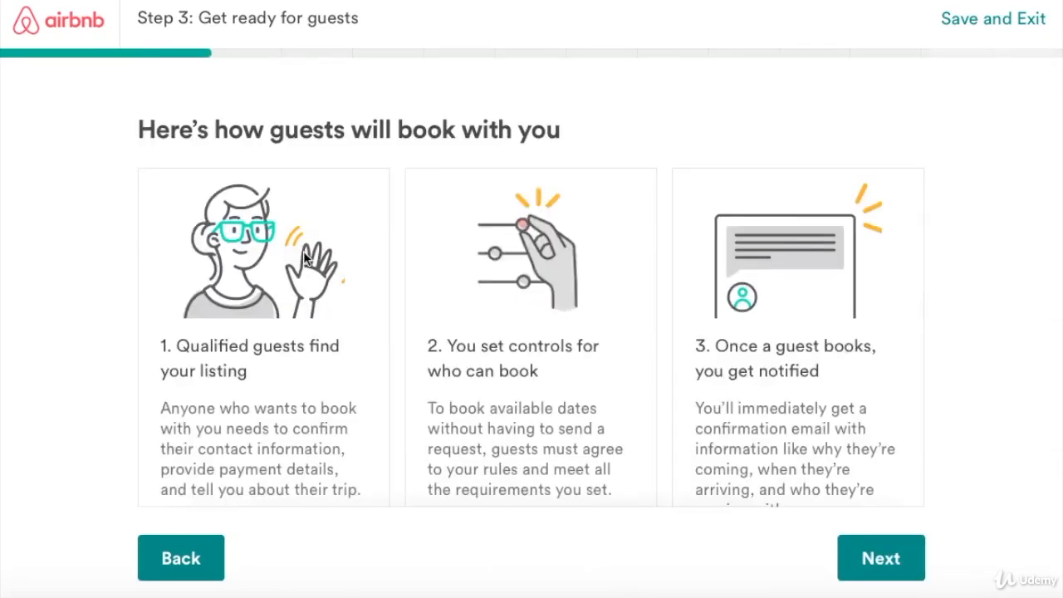
scroll(303, 250, down, 1)
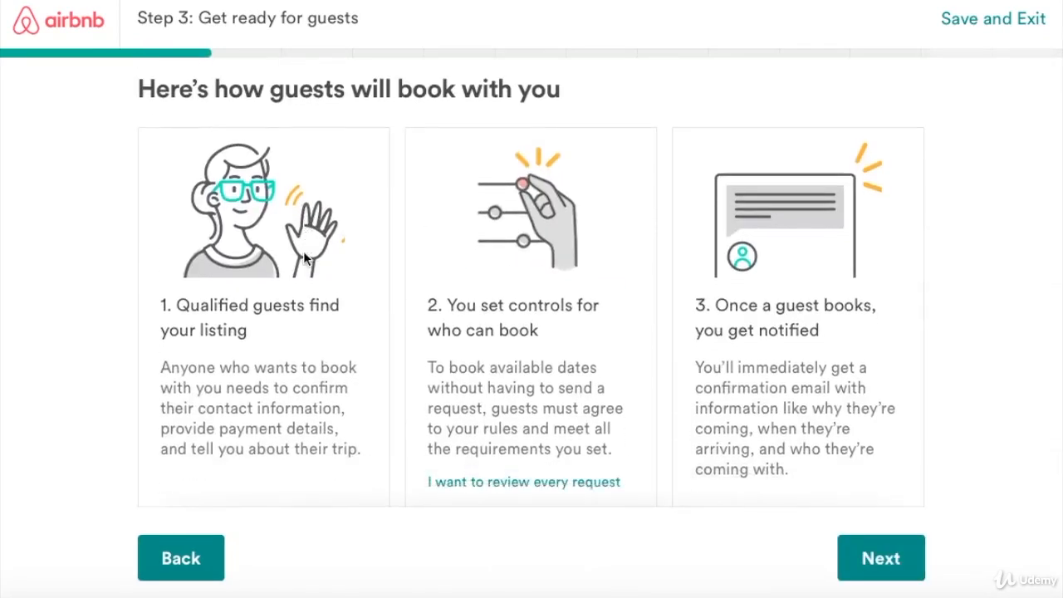
scroll(303, 251, down, 1)
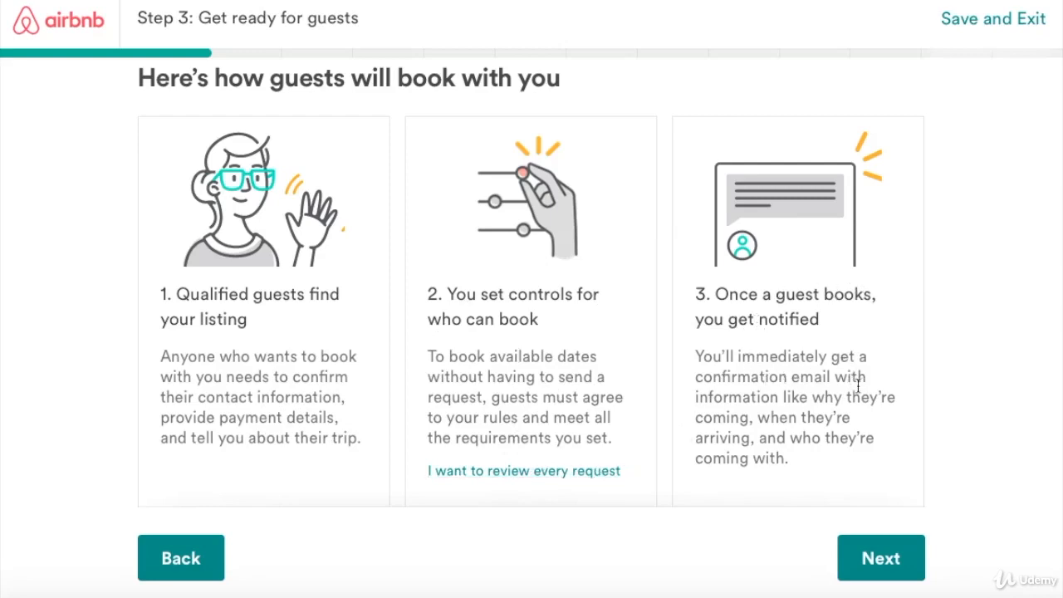
Scroll through the booking overview and continue to the calendar questions.
scroll(854, 491, down, 2)
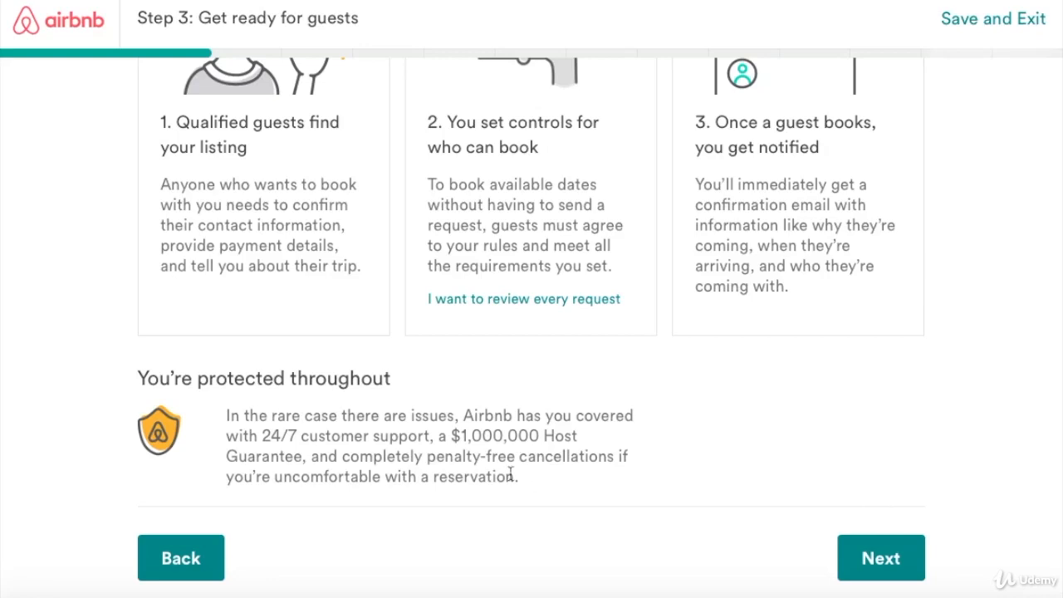
click(890, 571)
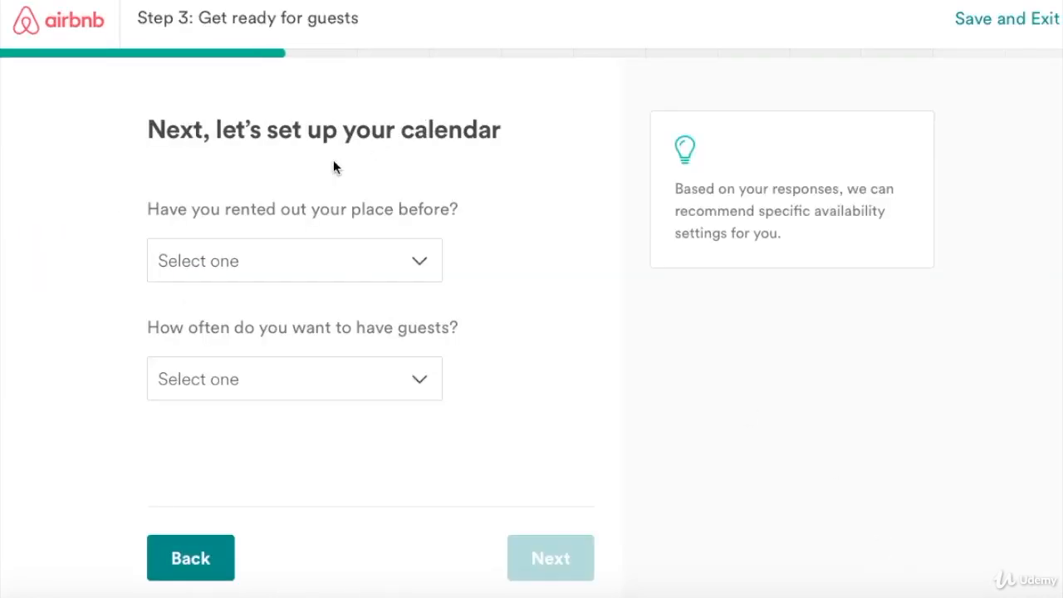
Answer that you have rented the place before and will host 'As often as possible'.
click(422, 260)
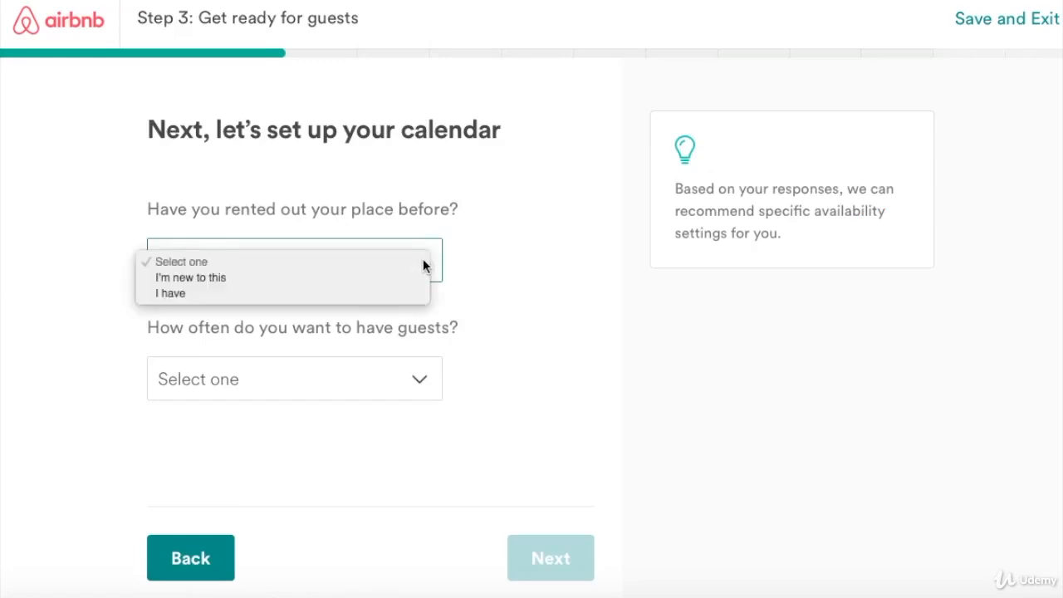
click(171, 293)
click(422, 381)
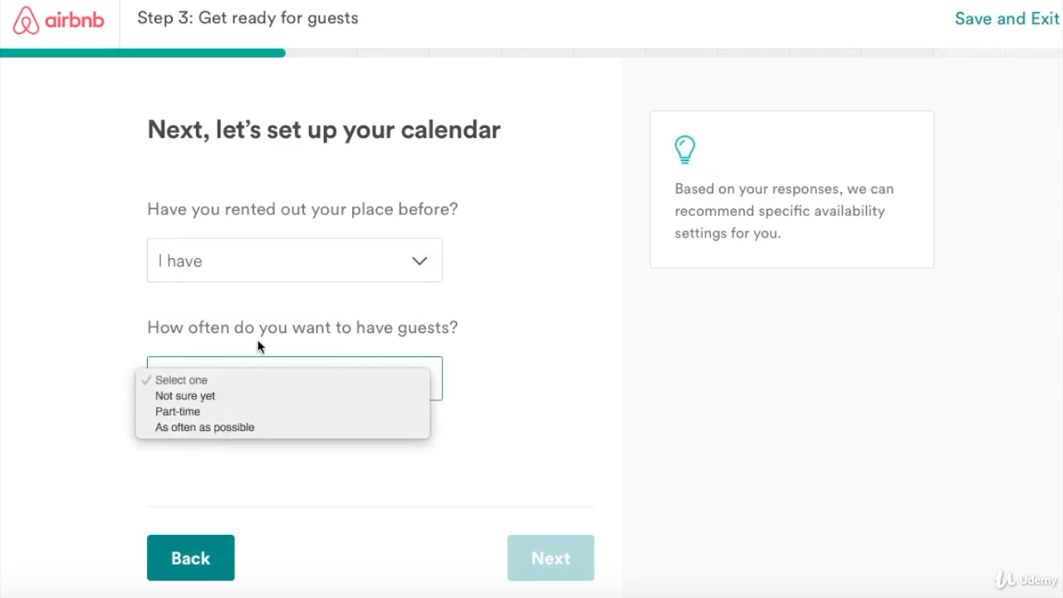
click(205, 426)
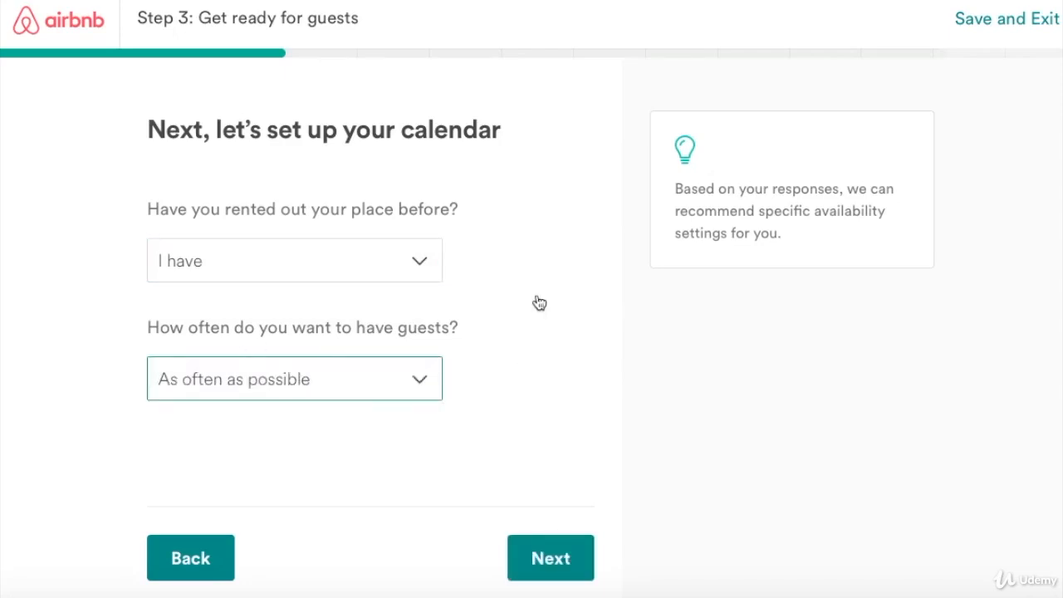
click(420, 383)
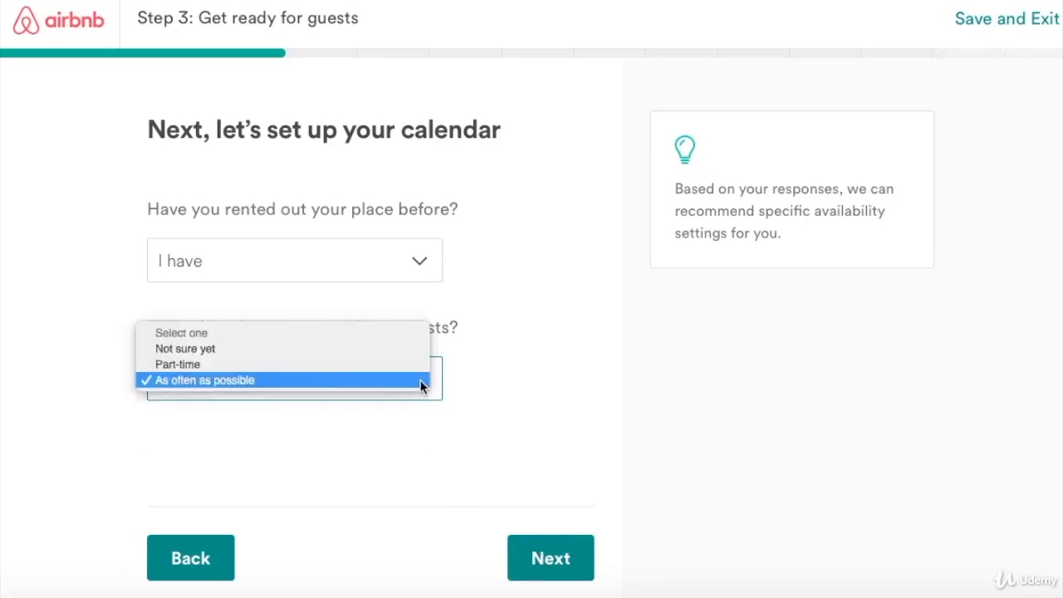
click(533, 559)
click(533, 558)
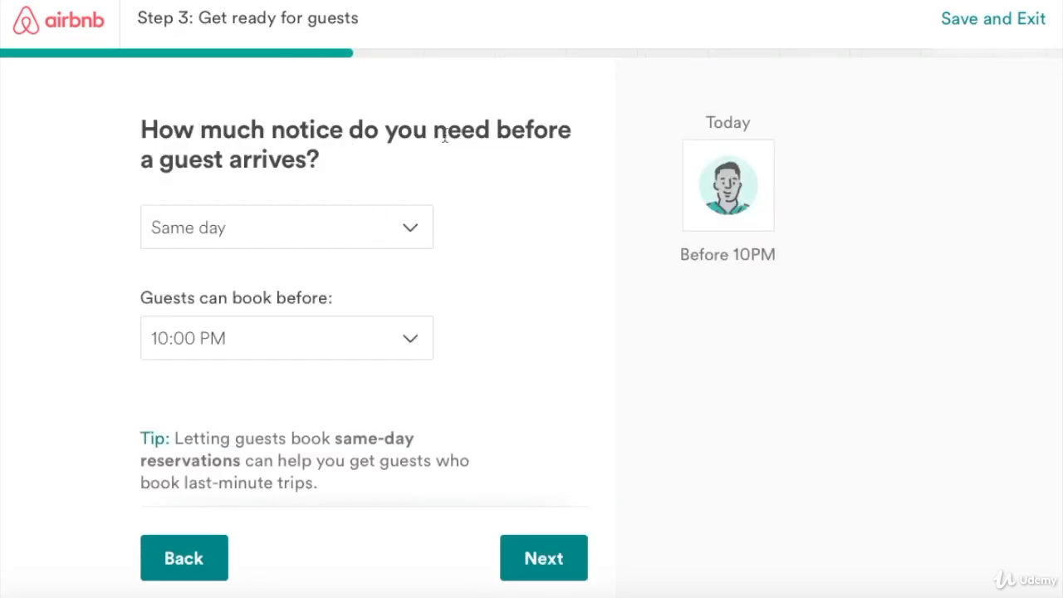
Require 1 day advance notice before guest arrival.
click(410, 229)
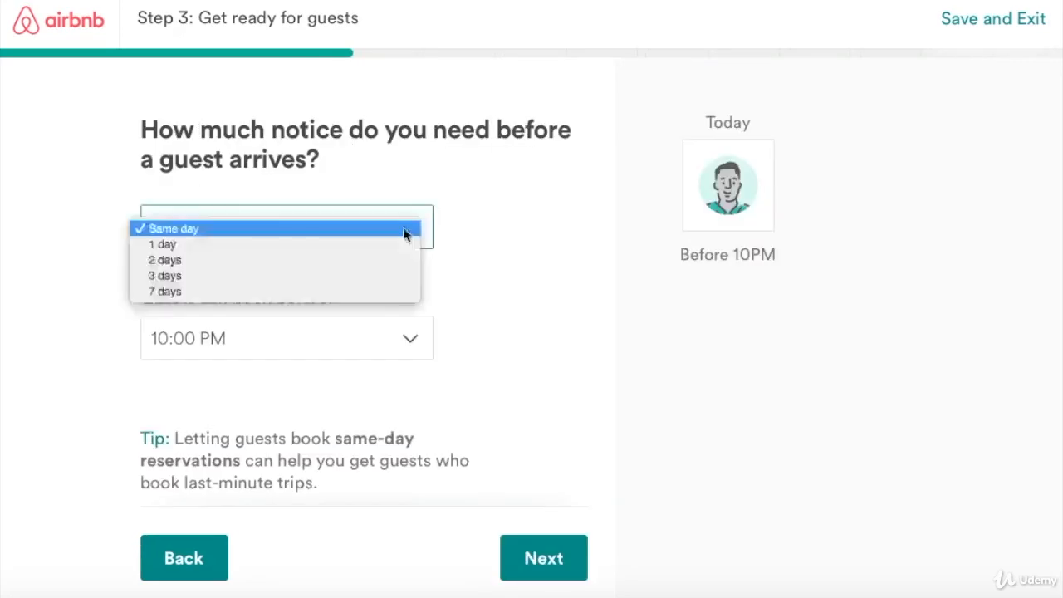
click(165, 245)
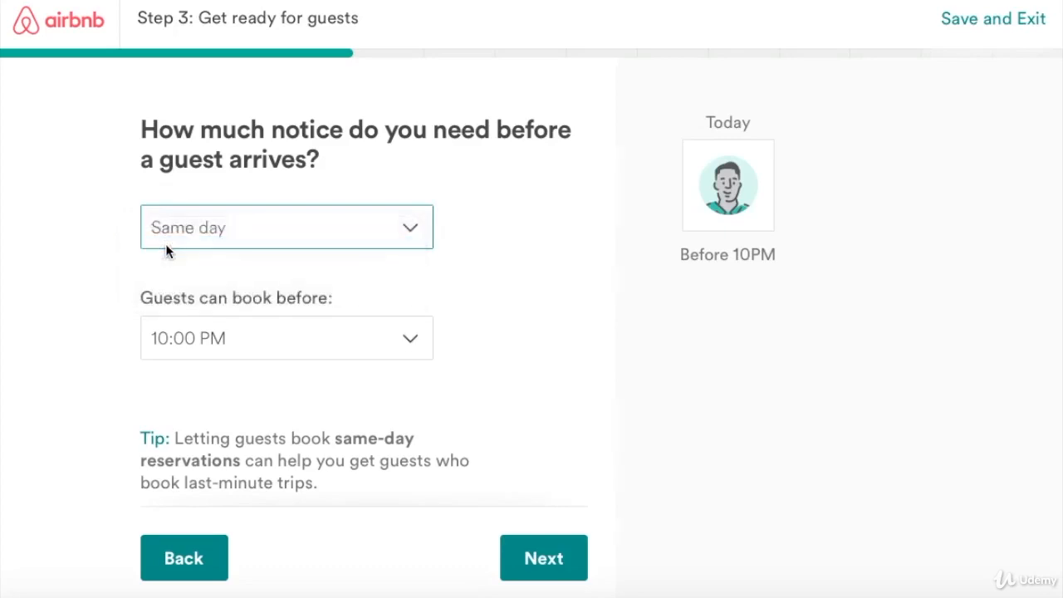
click(422, 235)
click(290, 213)
click(407, 229)
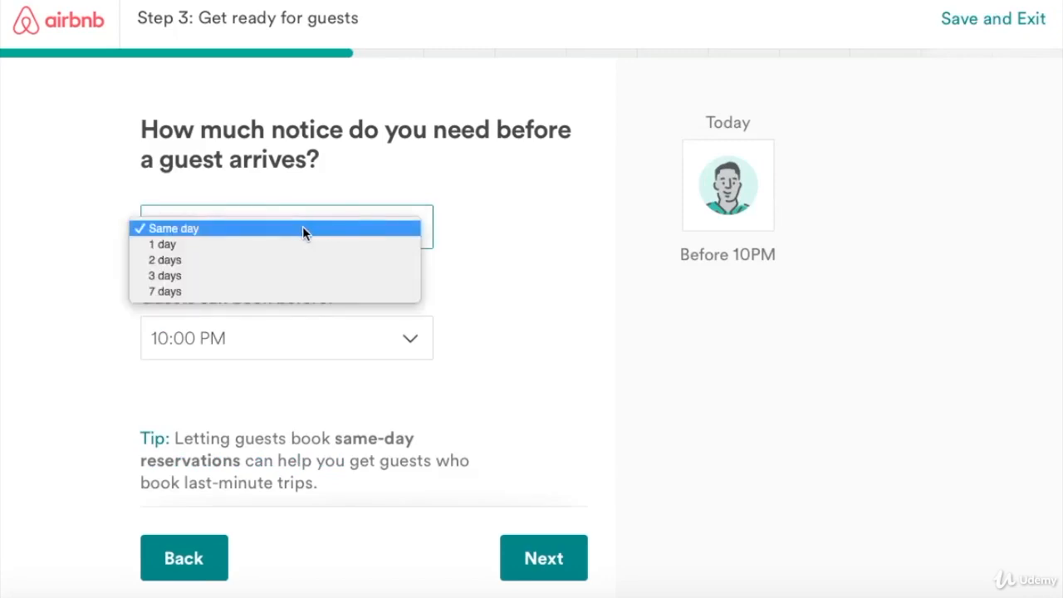
click(415, 343)
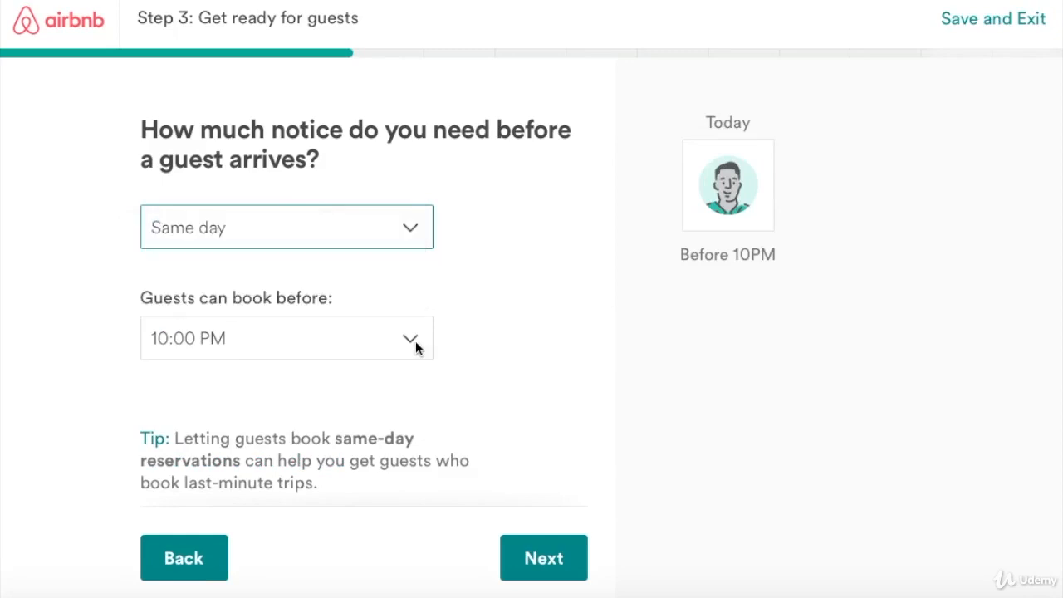
click(406, 340)
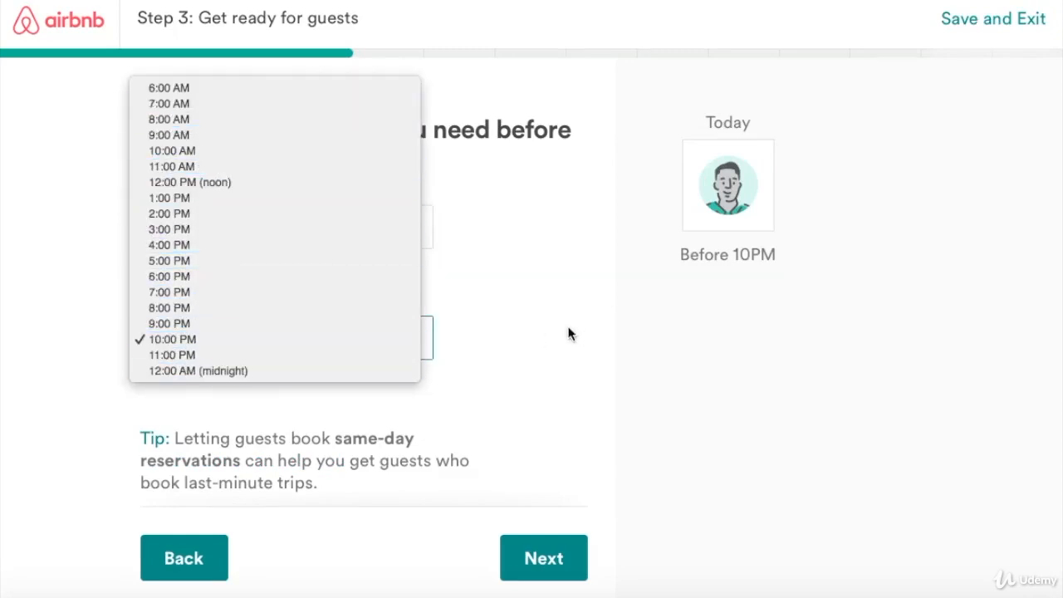
click(512, 314)
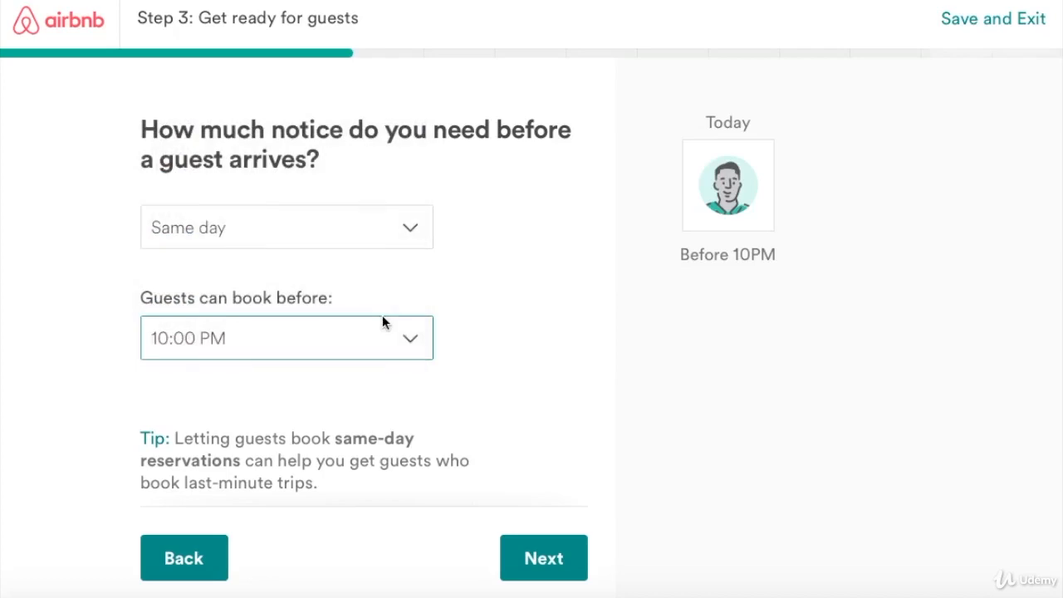
click(413, 230)
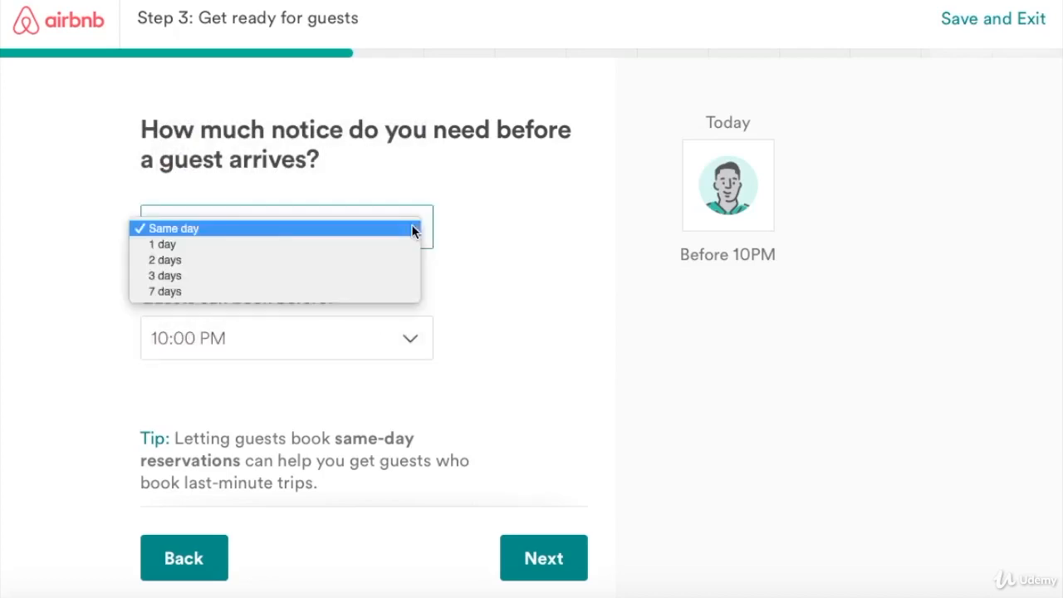
click(294, 244)
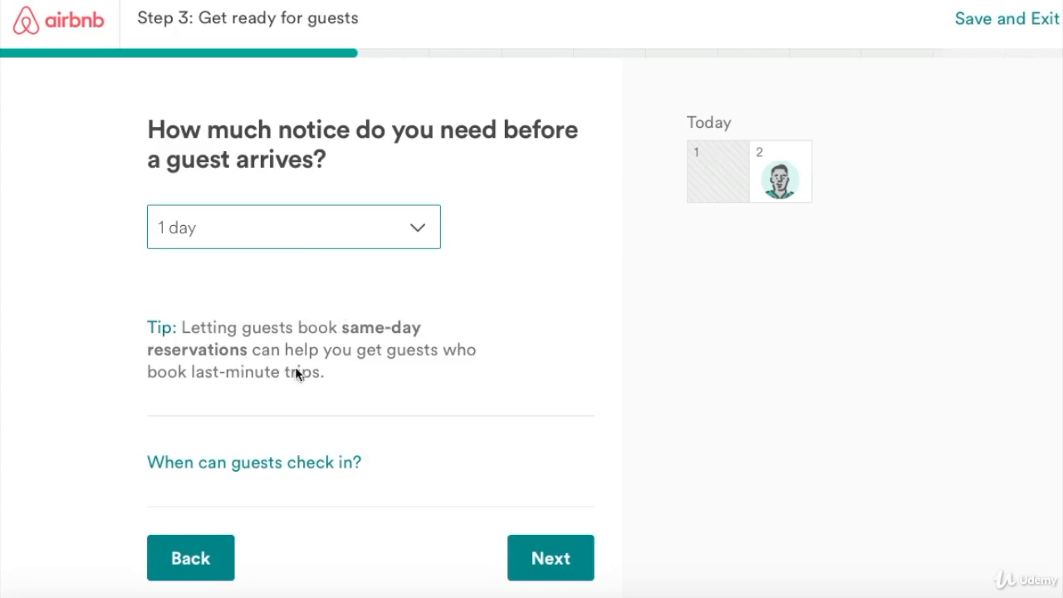
click(540, 559)
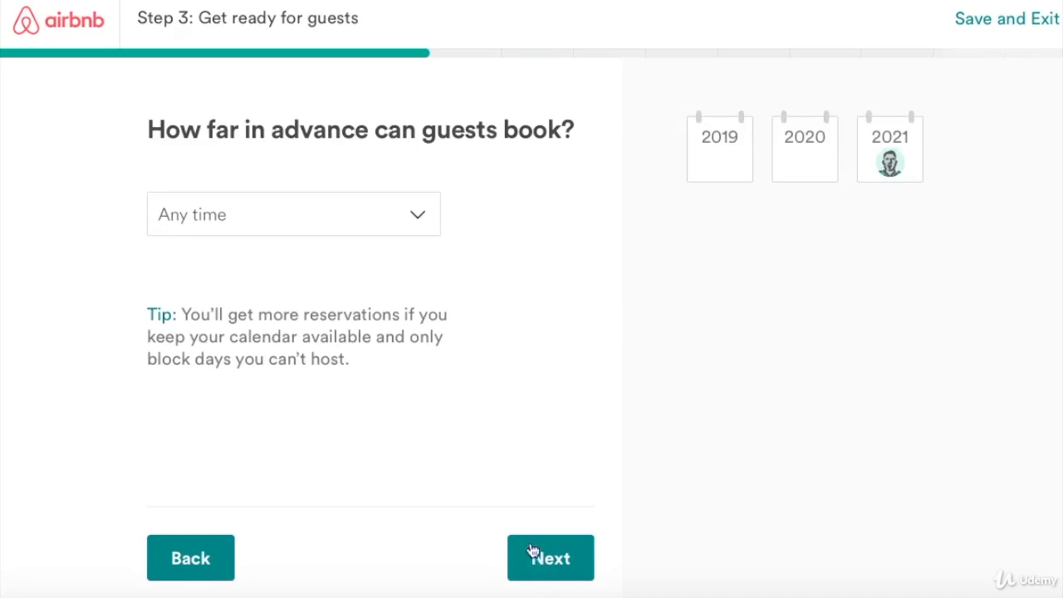
Set guest check-in from 3PM to Flexible.
click(204, 566)
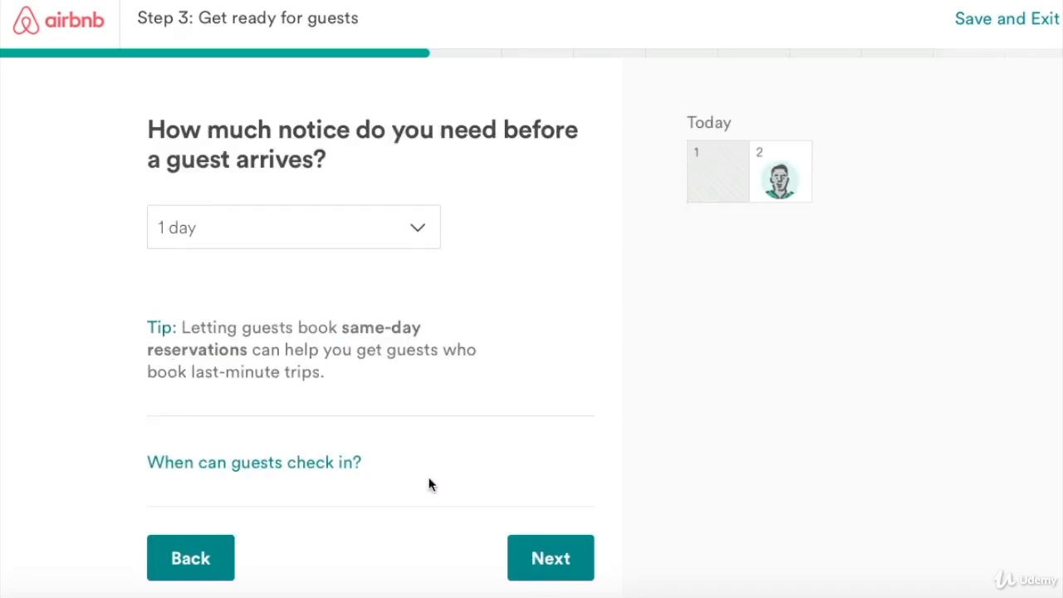
click(280, 469)
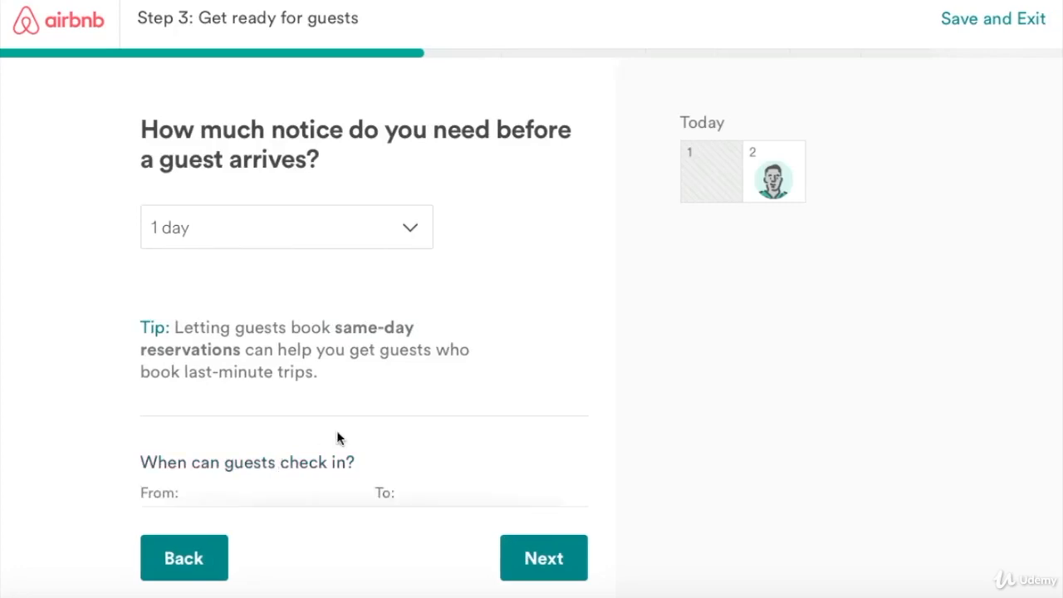
scroll(337, 432, down, 2)
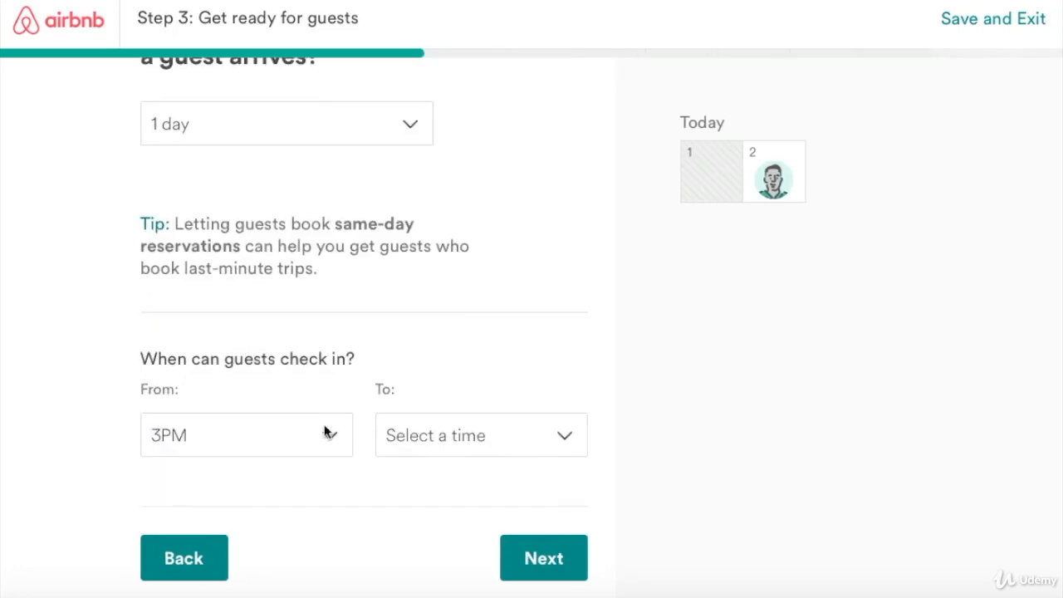
click(566, 437)
scroll(424, 471, down, 3)
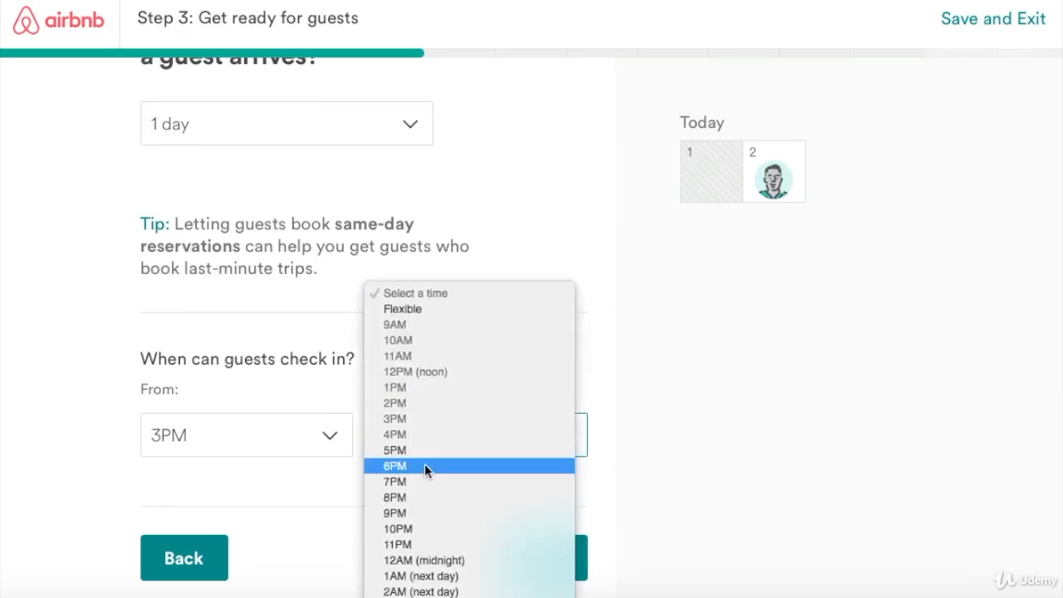
click(409, 308)
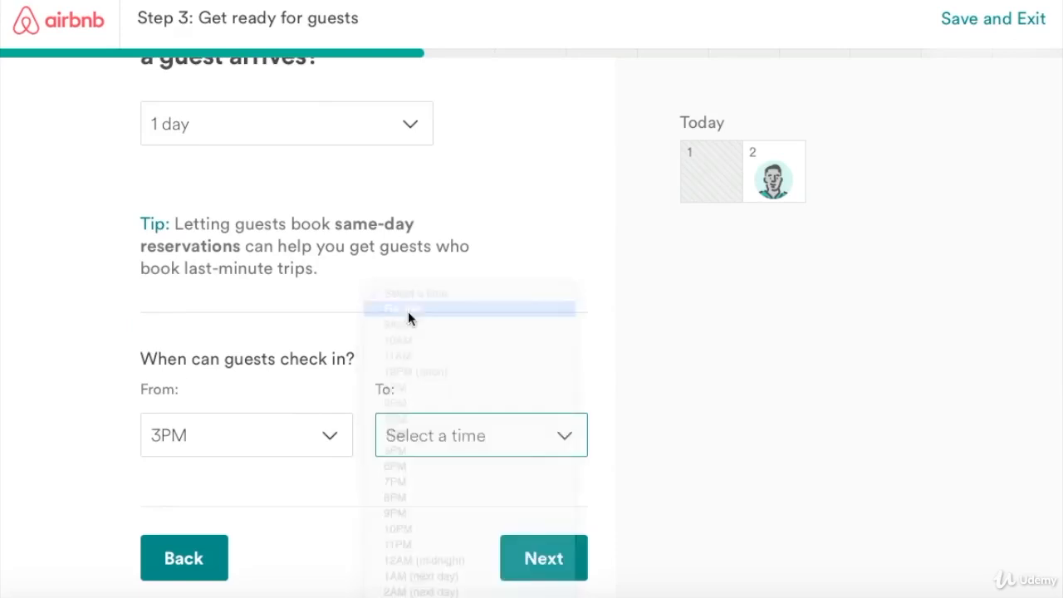
click(532, 573)
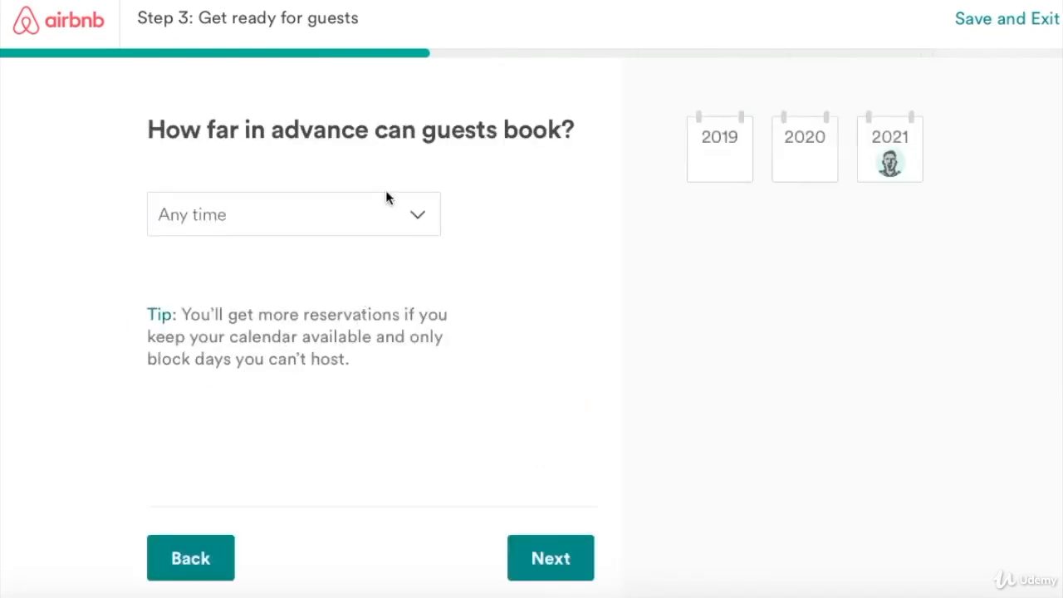
Let guests book up to 3 months in advance.
click(421, 219)
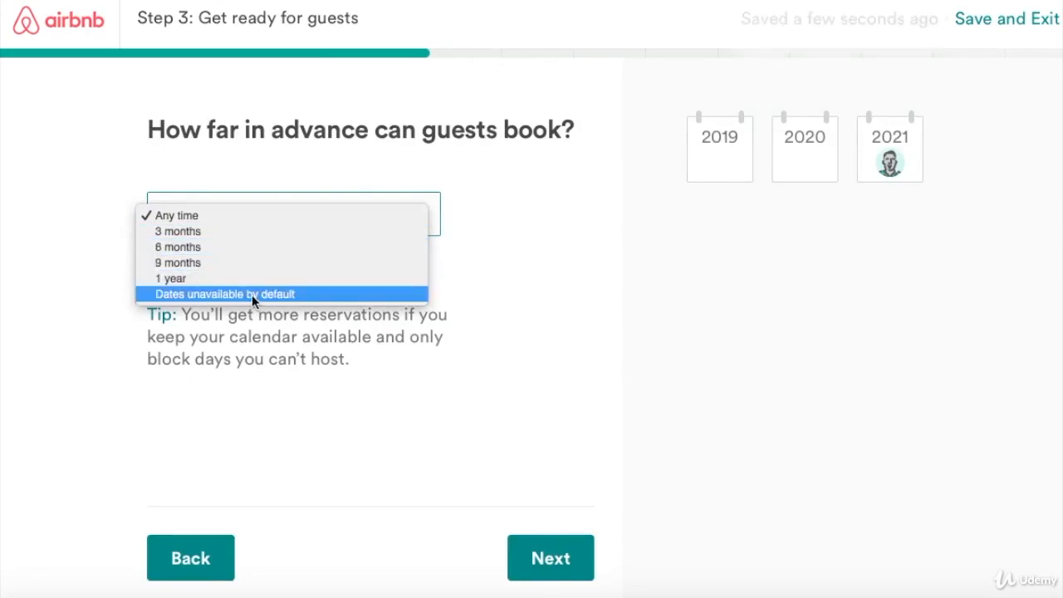
click(238, 234)
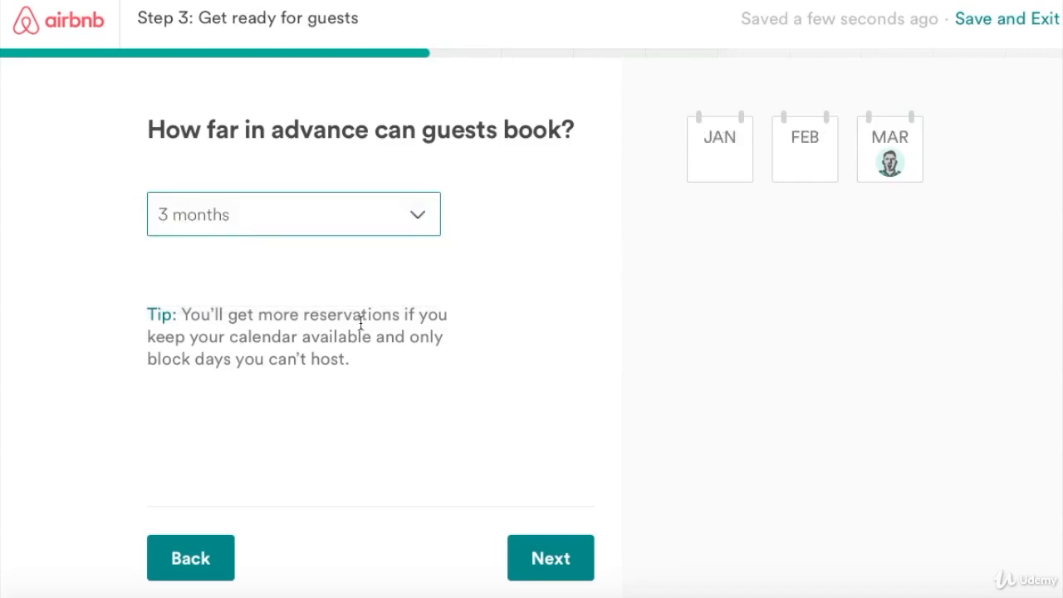
click(529, 561)
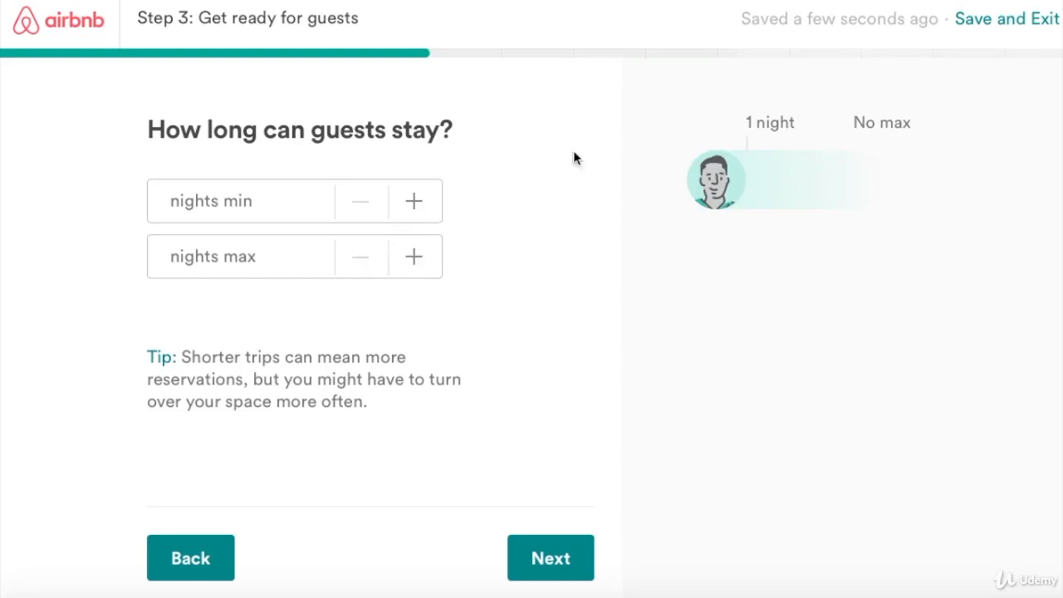
Try a 2-night minimum stay, then clear it back to empty and continue.
click(414, 202)
click(414, 202)
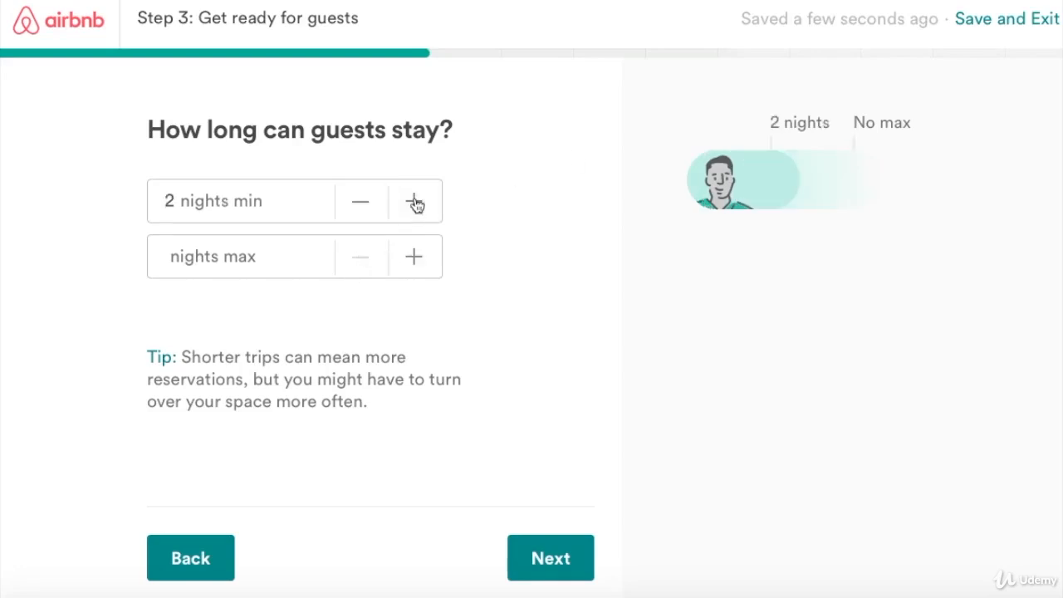
double_click(361, 202)
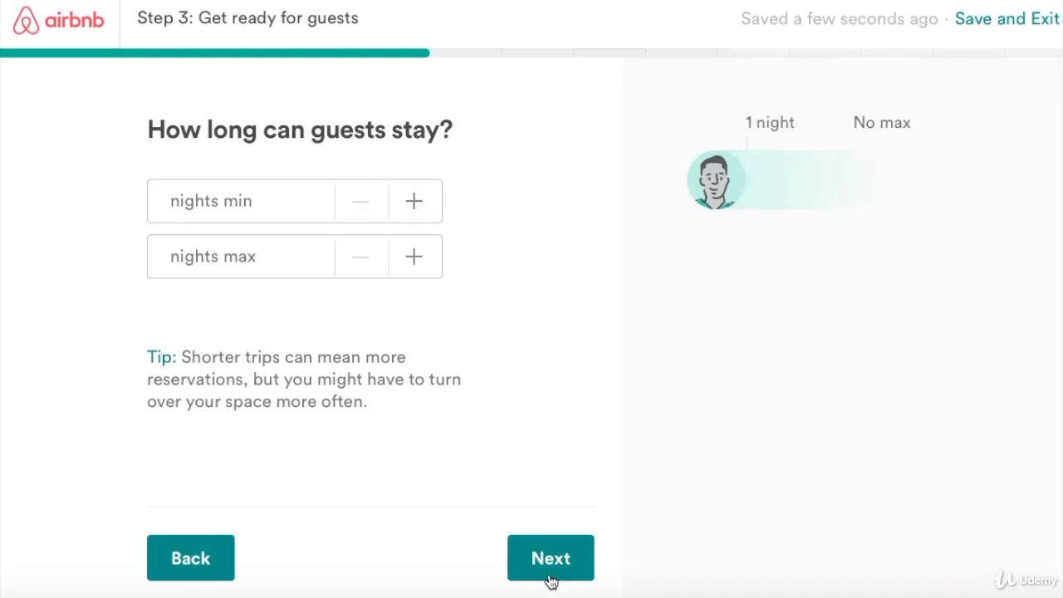
scroll(562, 557, down, 1)
click(558, 530)
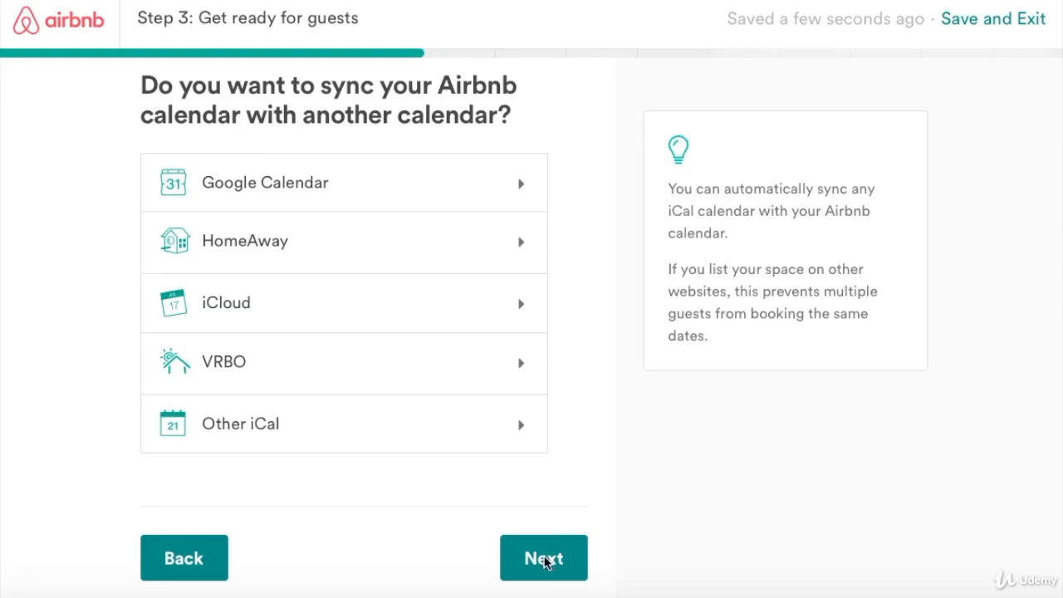
Skip calendar syncing and move on to the availability calendar.
click(541, 557)
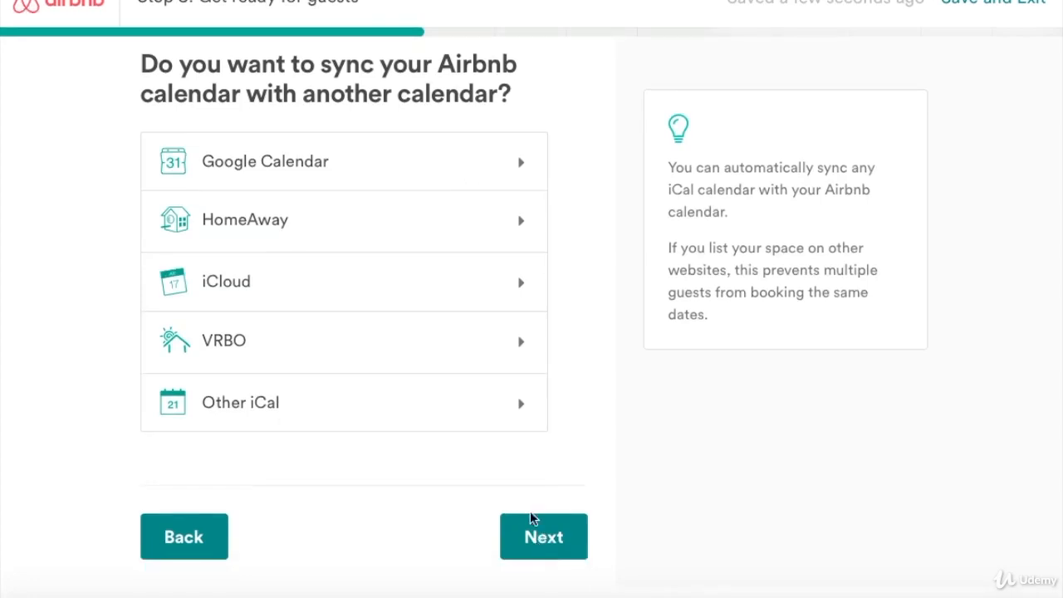
click(531, 341)
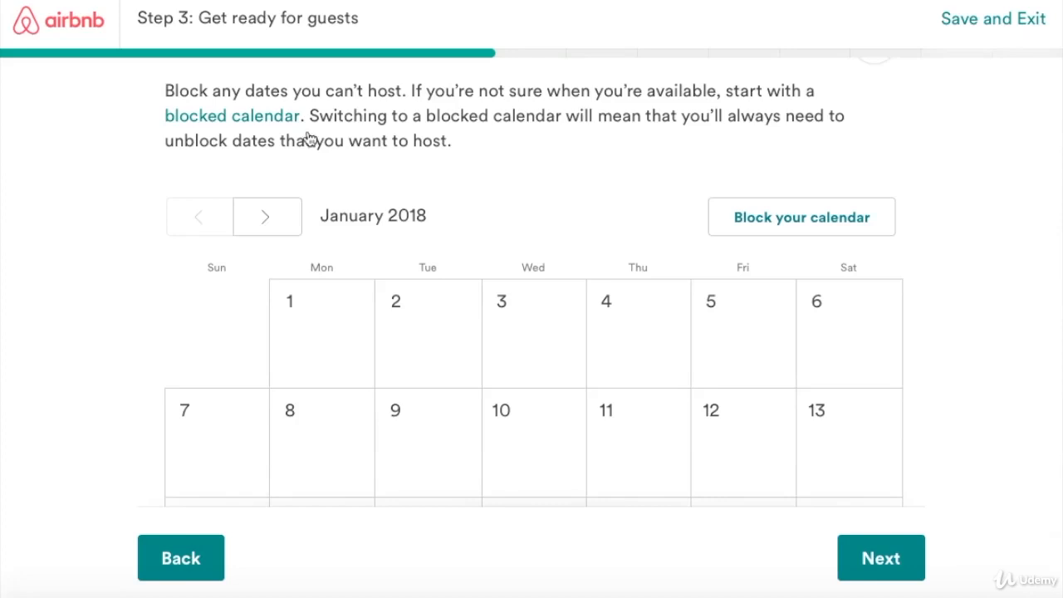
scroll(421, 217, down, 3)
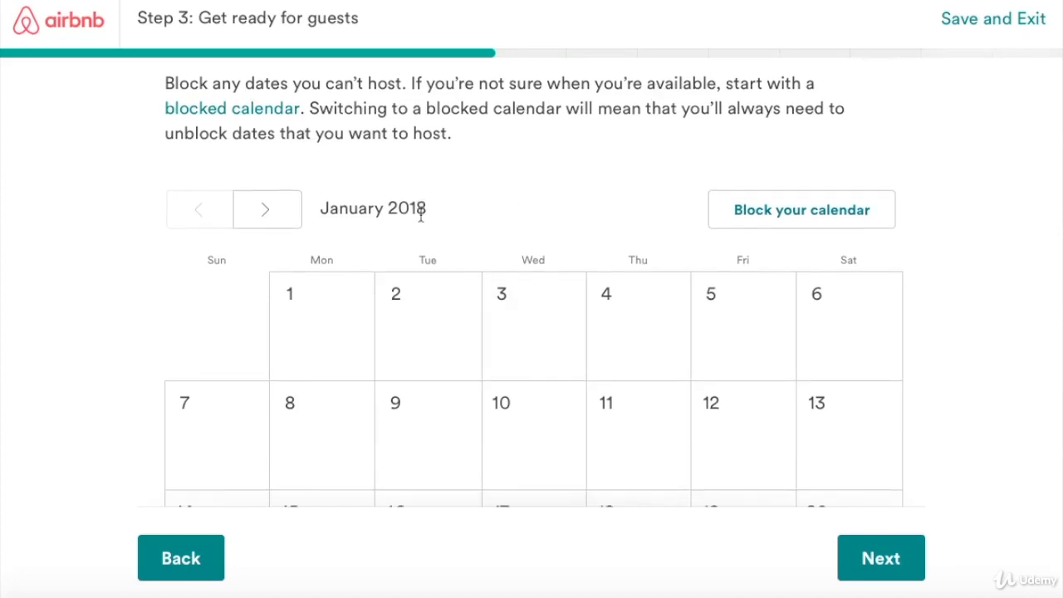
scroll(426, 228, down, 5)
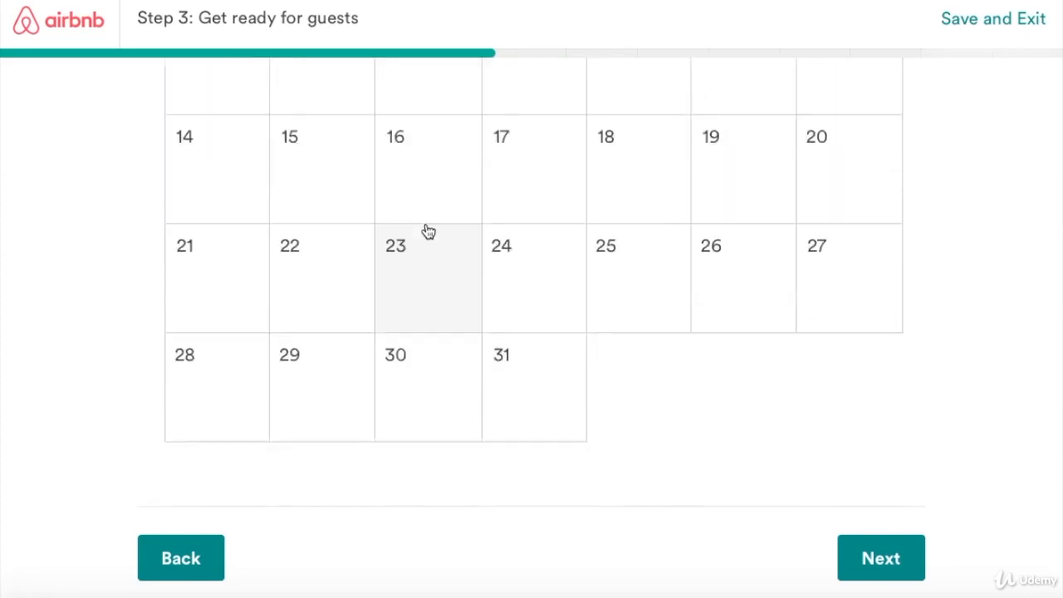
scroll(408, 265, up, 2)
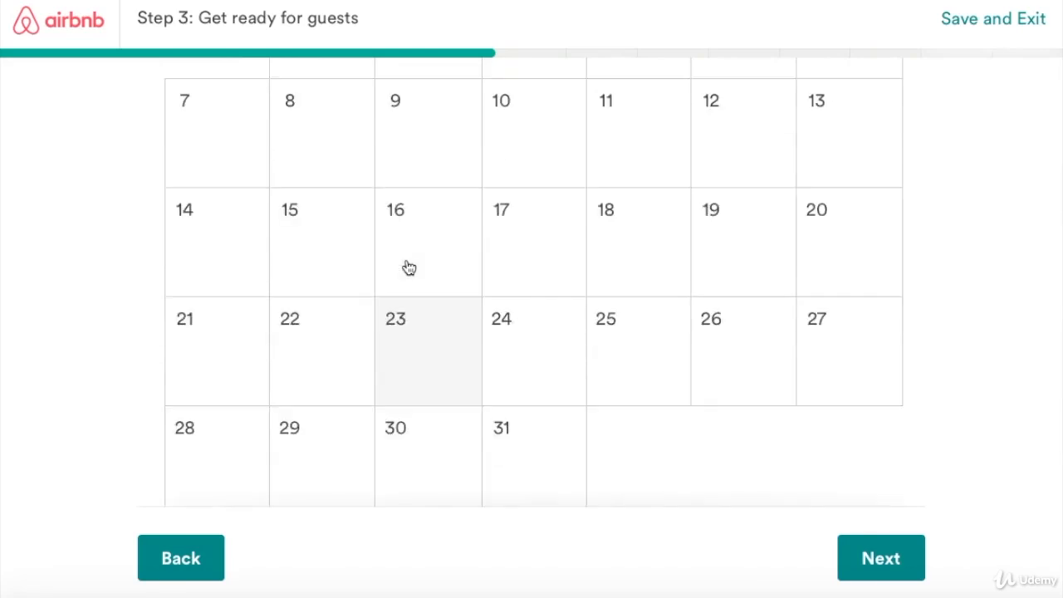
scroll(408, 266, up, 4)
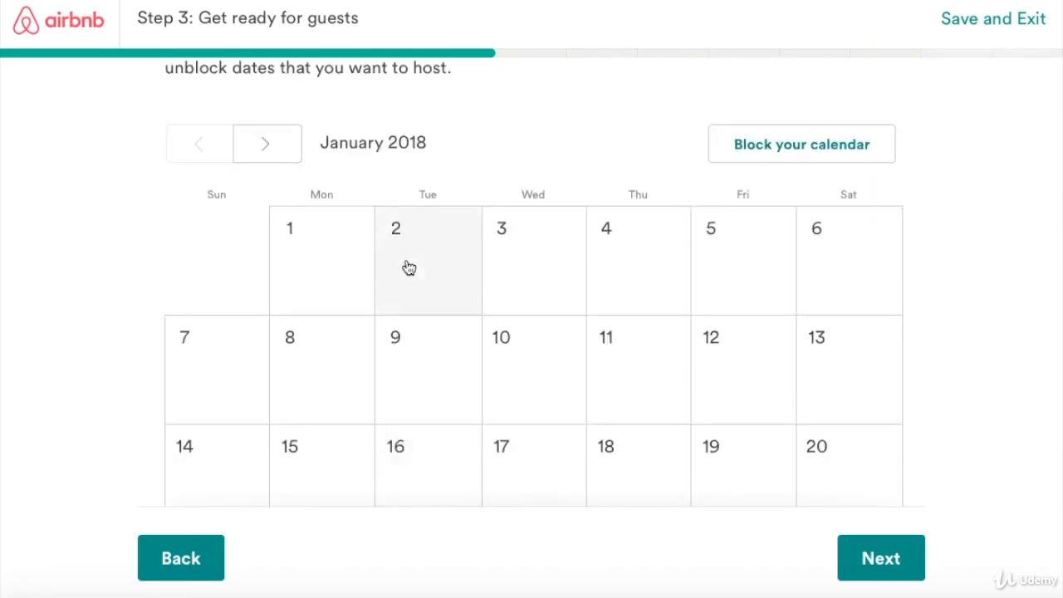
scroll(407, 266, down, 6)
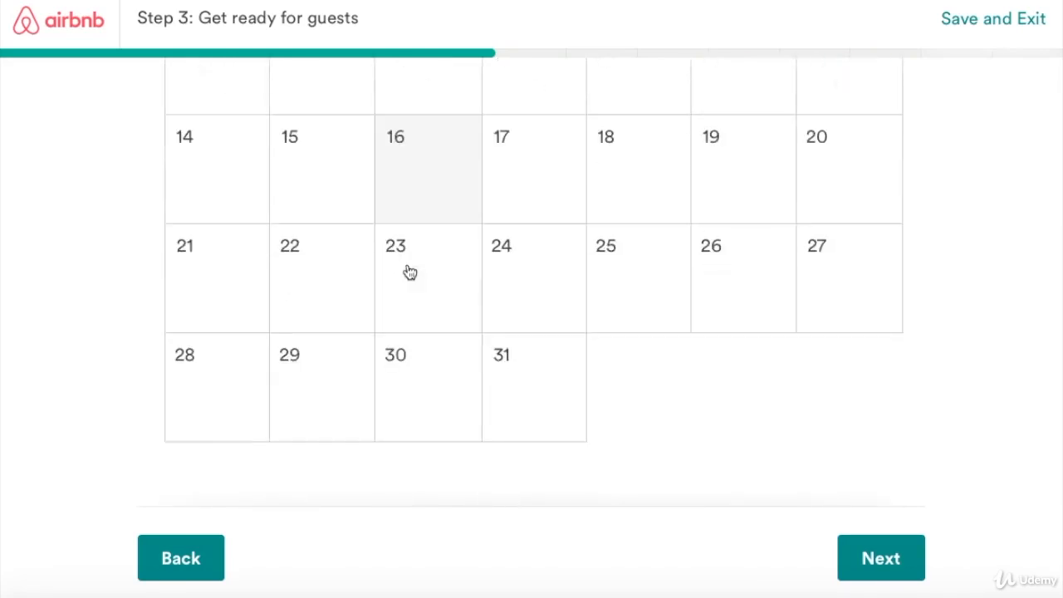
Block January 28, 29 and 27, 2018 on the availability calendar.
click(221, 382)
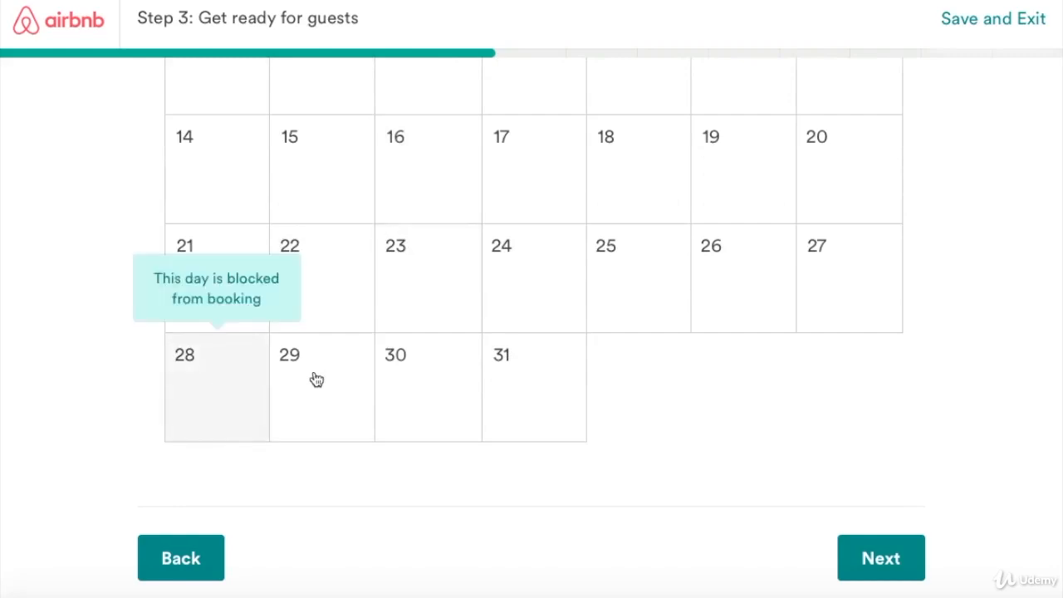
click(320, 378)
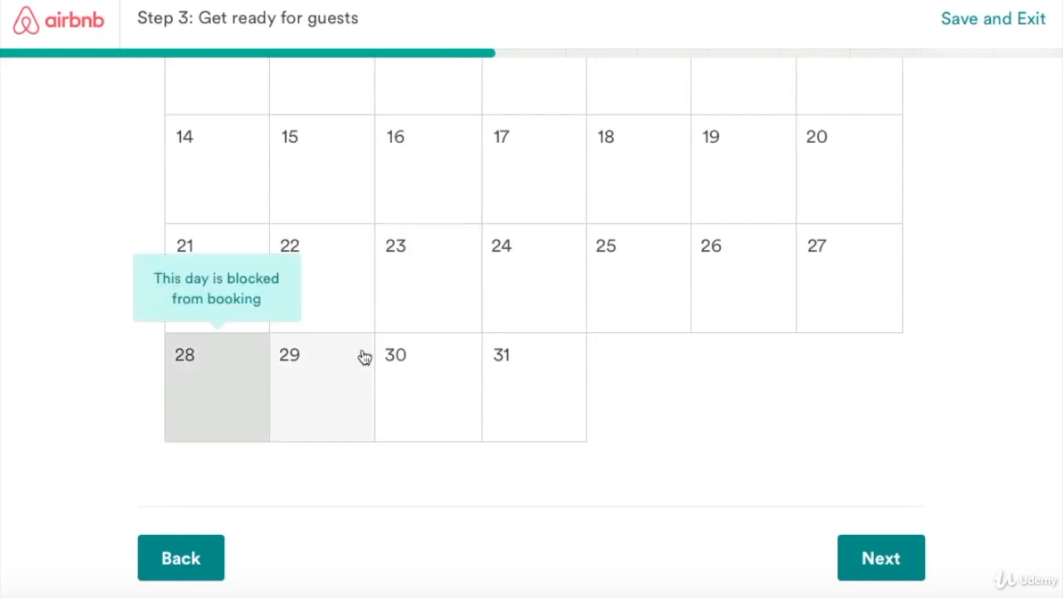
click(830, 273)
scroll(703, 287, up, 1)
scroll(704, 283, up, 4)
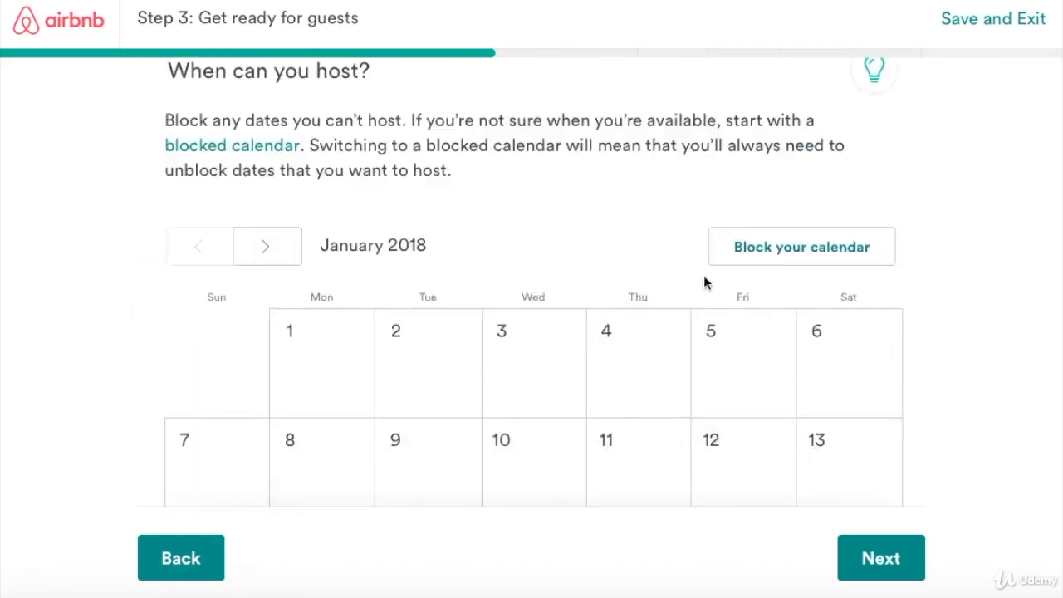
scroll(701, 291, down, 5)
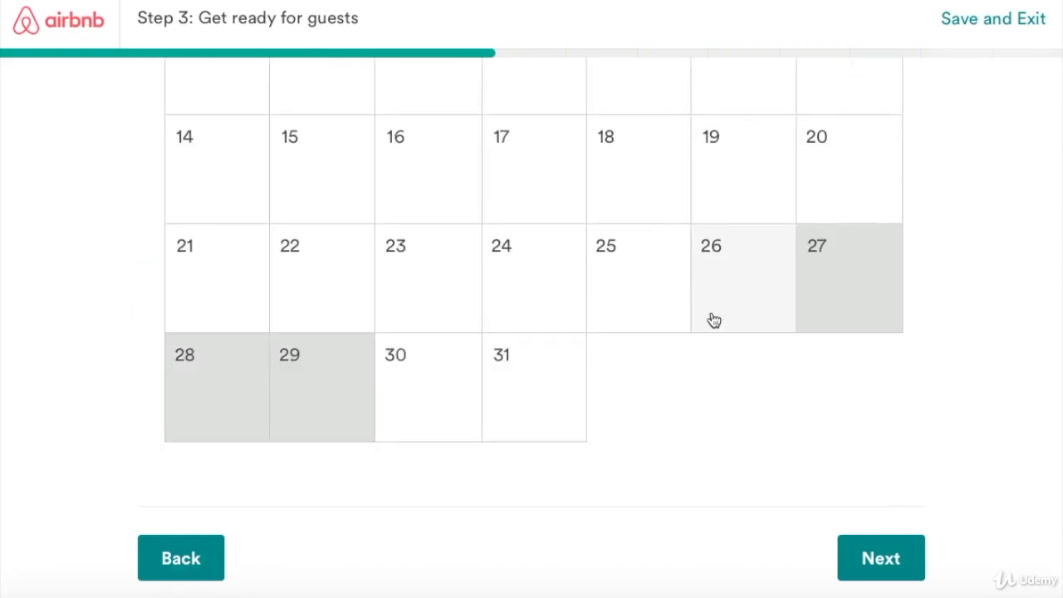
Review the potential reservations and double-check settings pages, then move on to pricing.
click(870, 557)
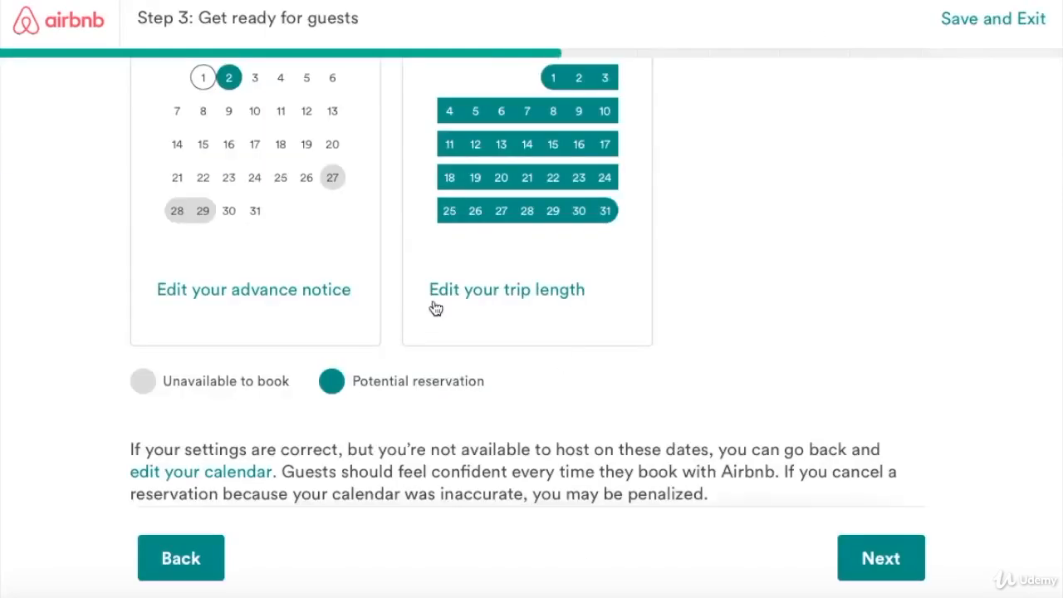
scroll(431, 307, up, 4)
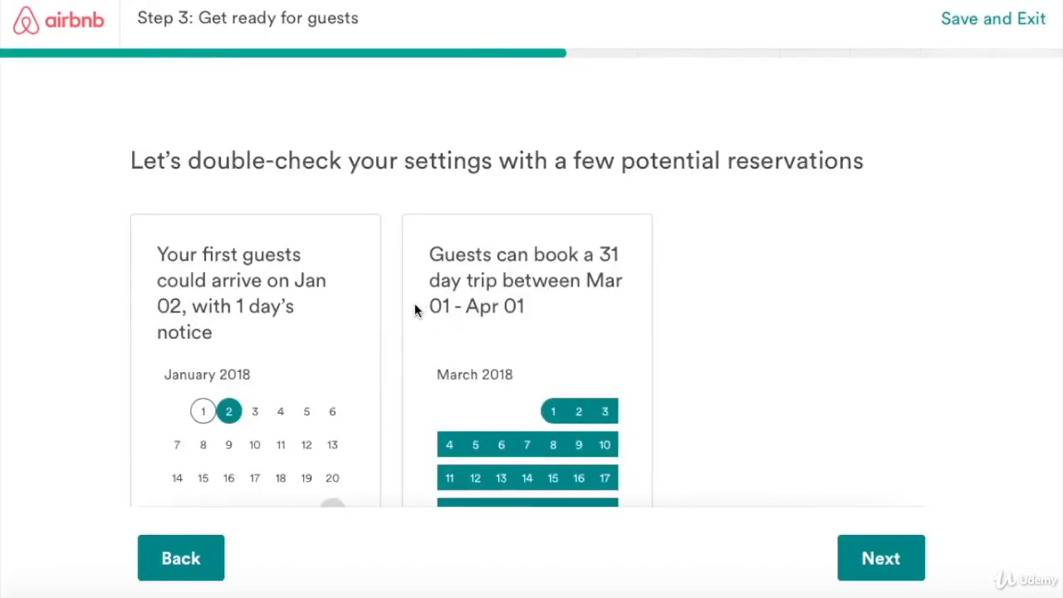
scroll(344, 262, down, 1)
scroll(343, 261, down, 1)
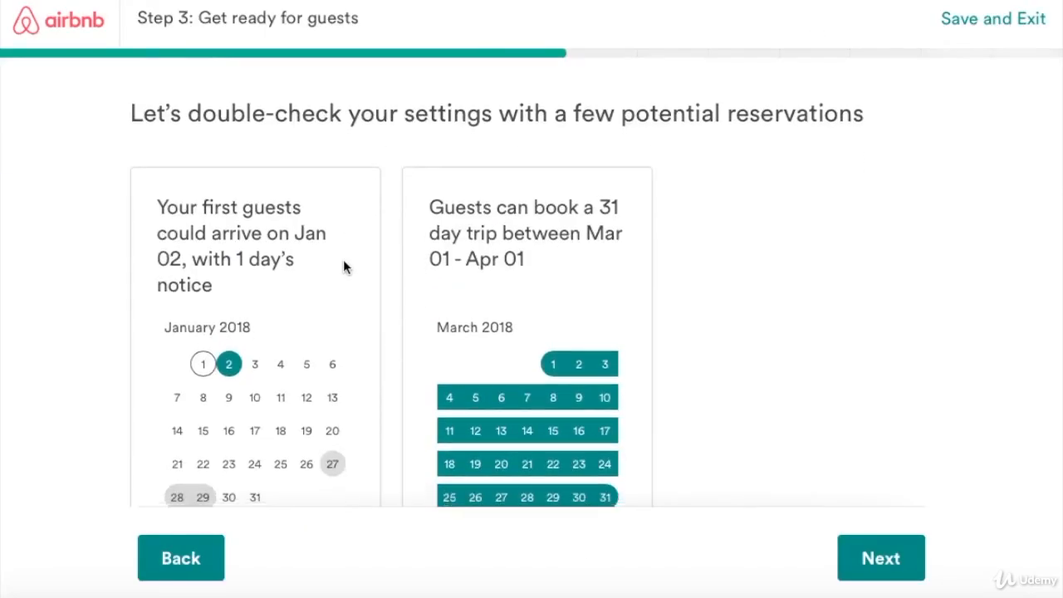
scroll(343, 266, down, 1)
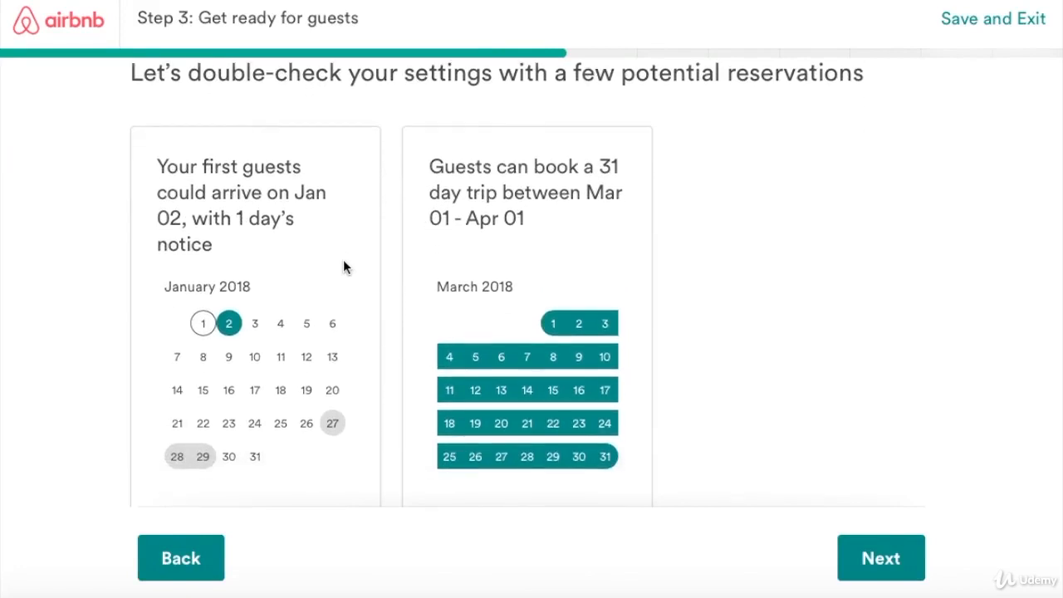
scroll(343, 263, down, 1)
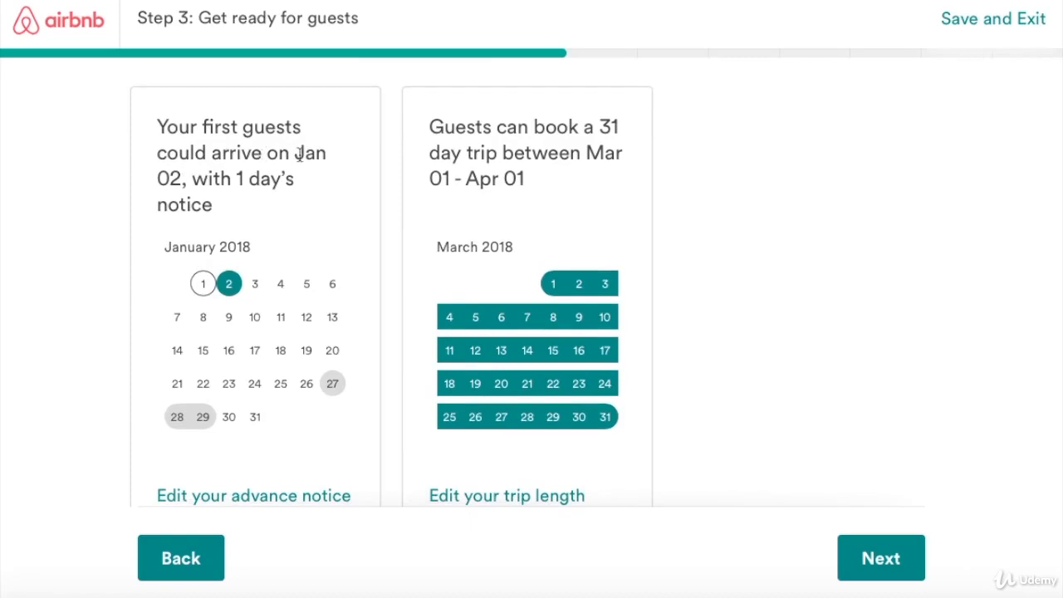
scroll(218, 251, down, 2)
scroll(249, 254, down, 4)
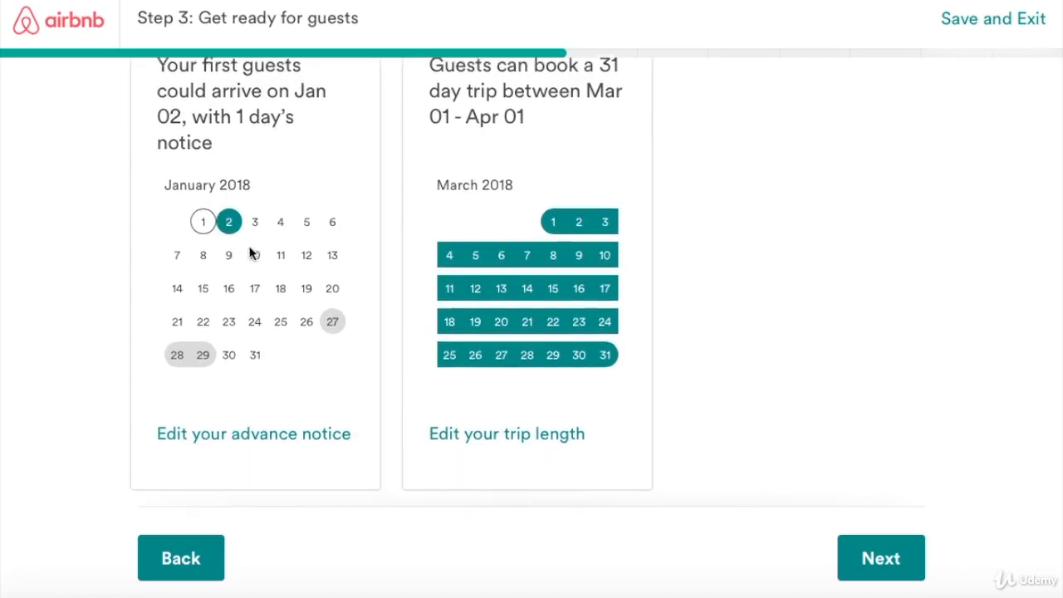
scroll(286, 244, down, 2)
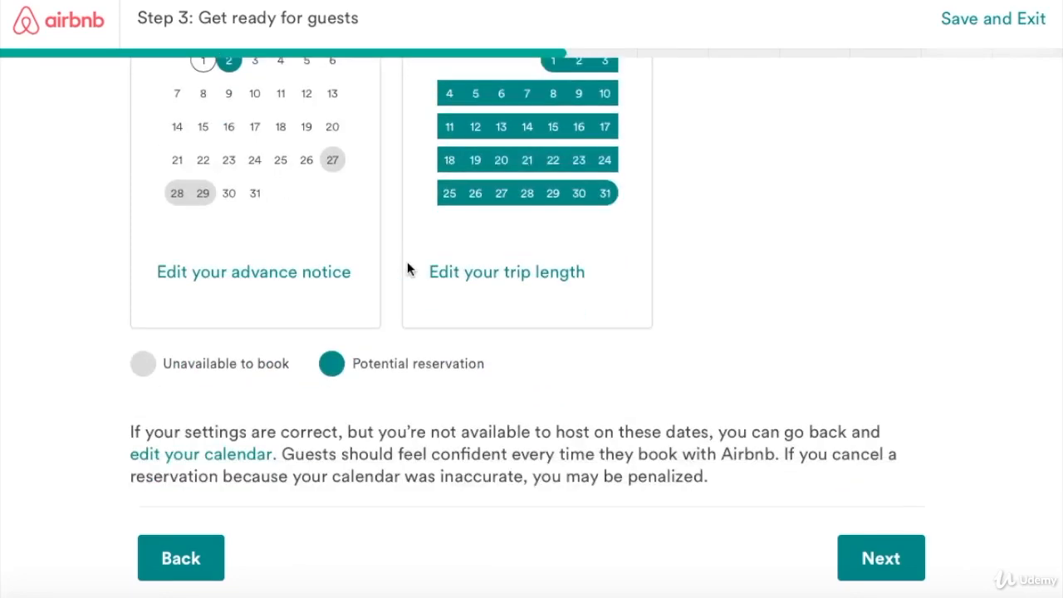
click(885, 560)
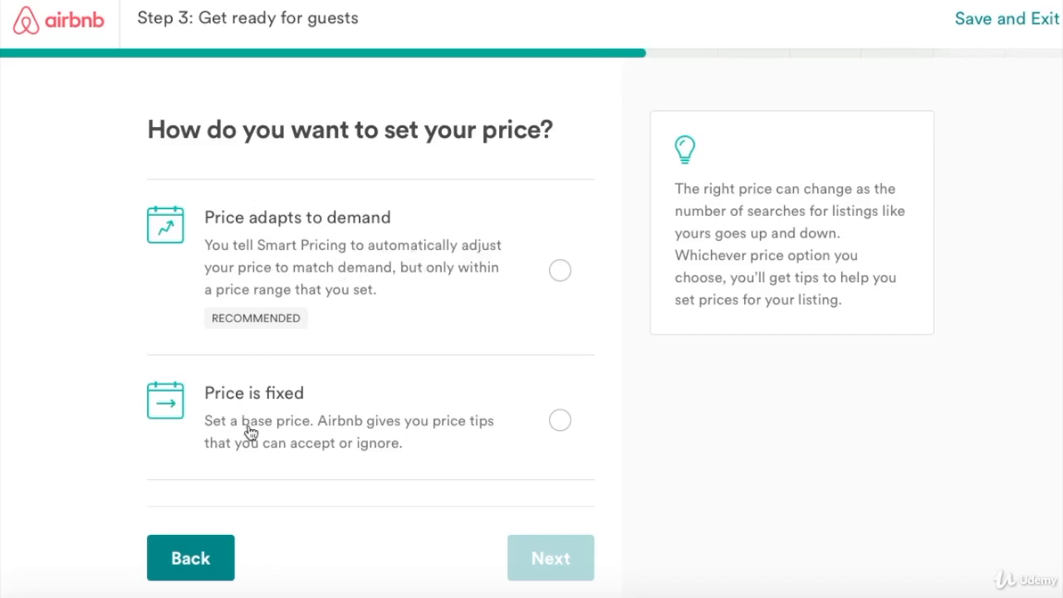
Choose 'Price adapts to demand' instead of a fixed price.
click(558, 425)
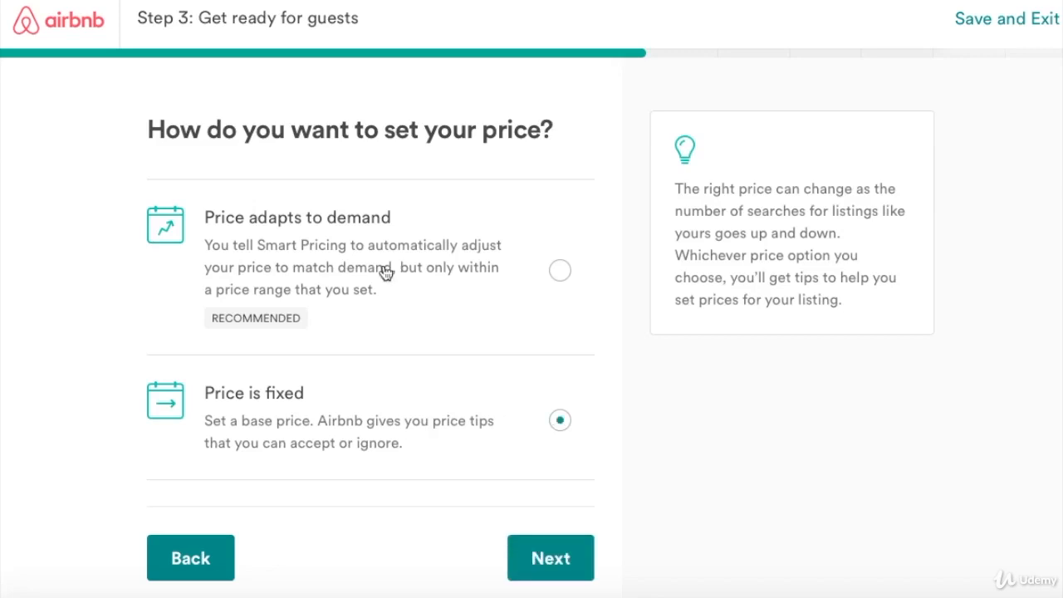
click(559, 269)
drag(204, 217, 465, 230)
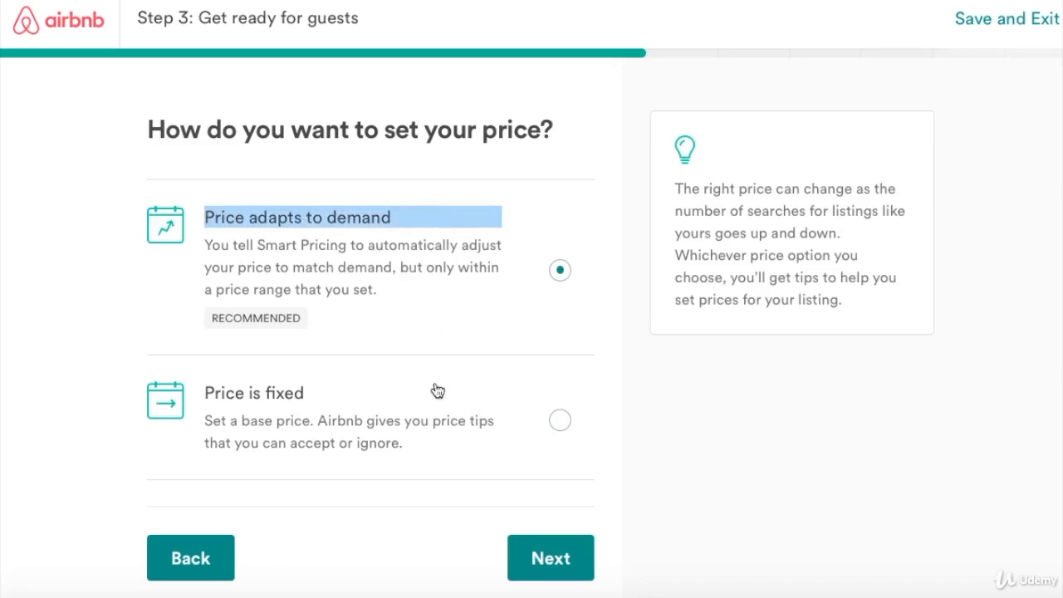
click(538, 563)
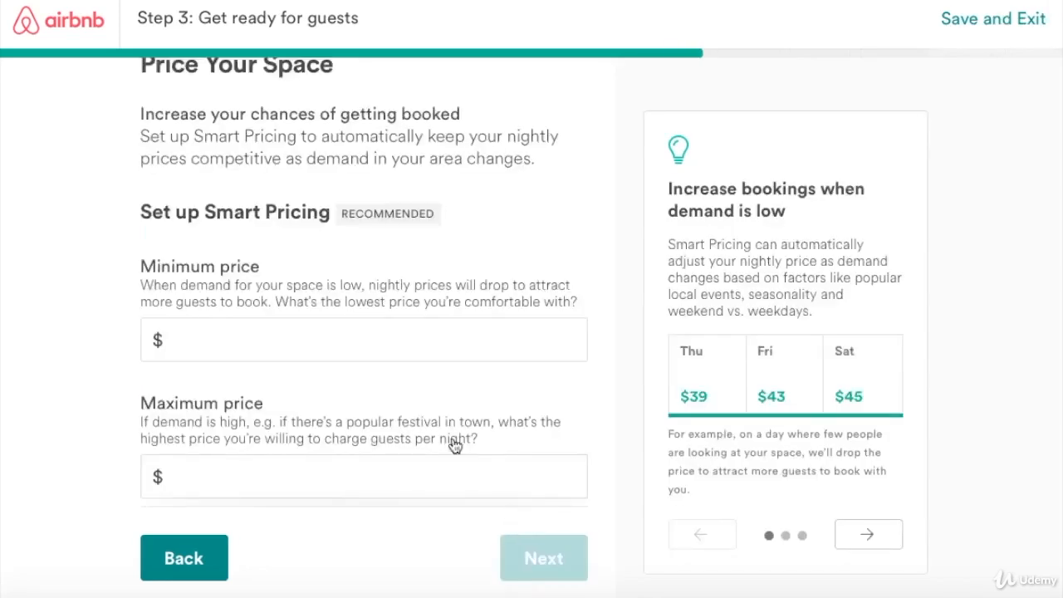
Begin the minimum price and enter $250 as the maximum price.
click(266, 350)
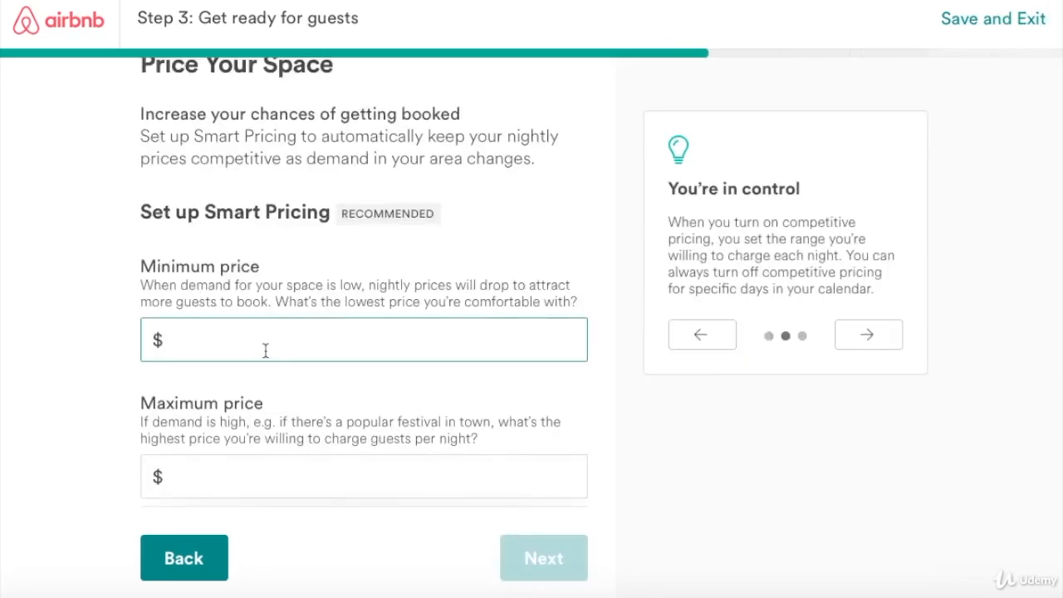
text(67)
scroll(261, 372, down, 1)
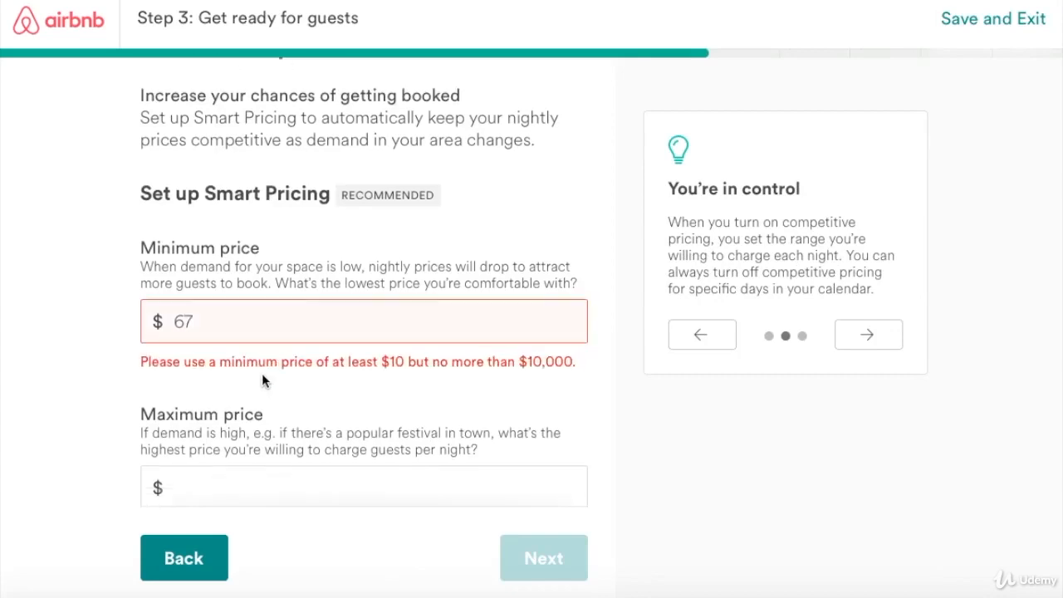
scroll(246, 350, down, 1)
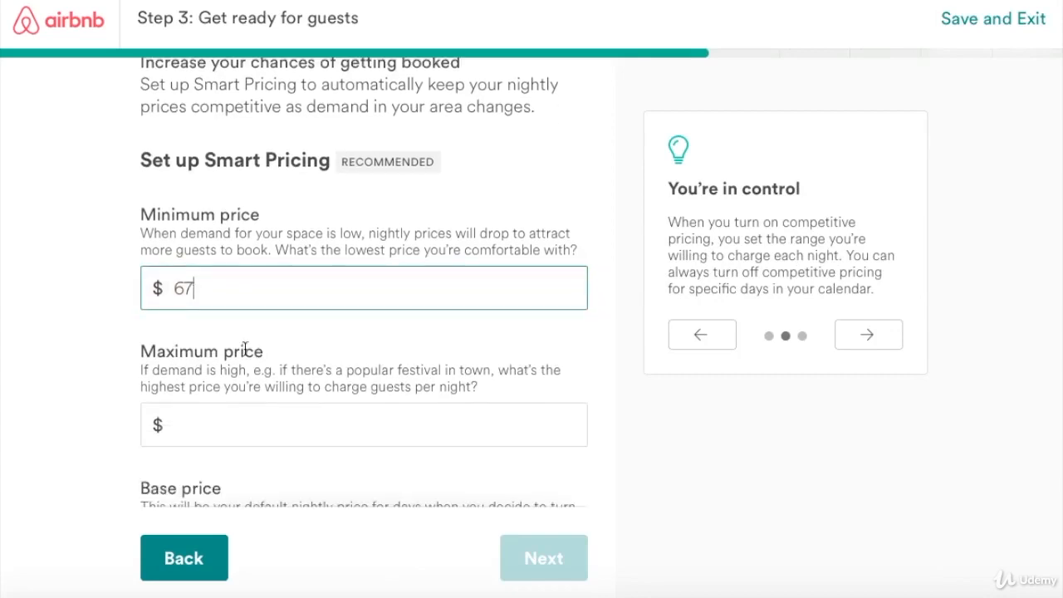
click(200, 429)
text(25)
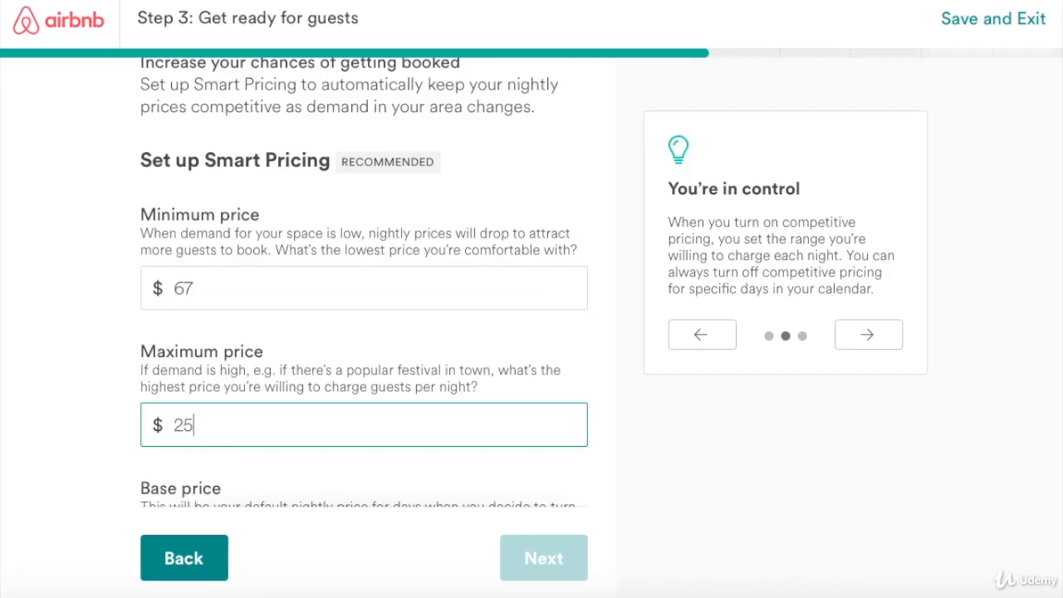
text(0)
Set both the minimum price and the base price to $49.
drag(193, 287, 170, 286)
text(4)
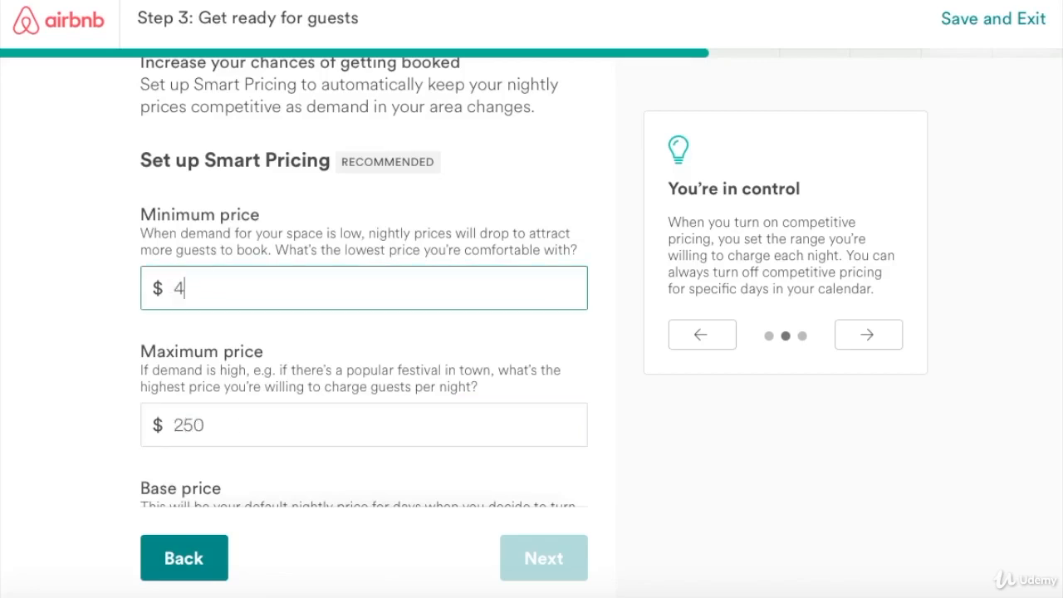
text(9)
scroll(292, 369, down, 3)
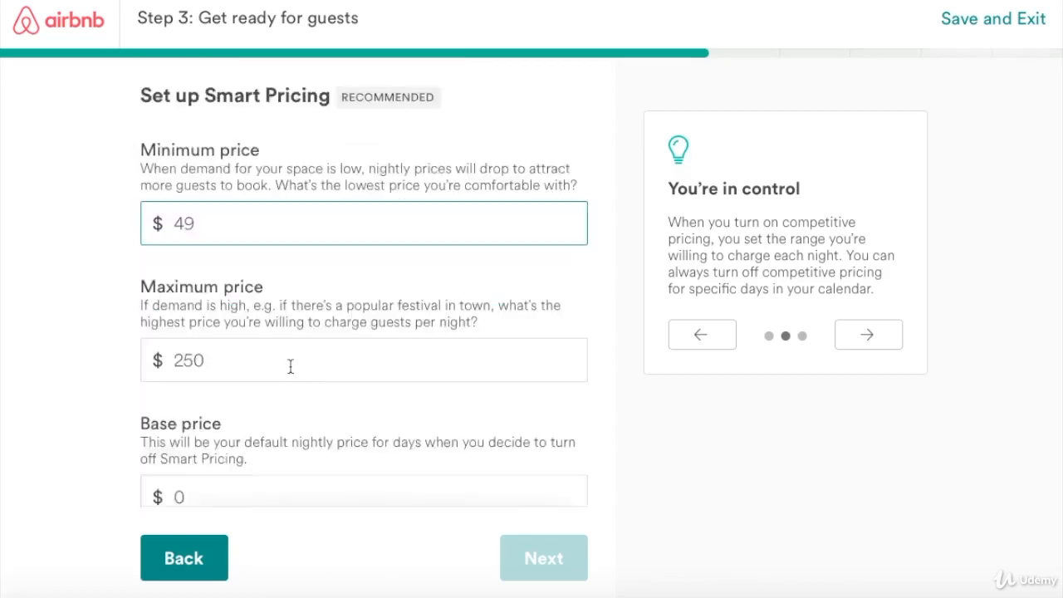
scroll(296, 385, down, 1)
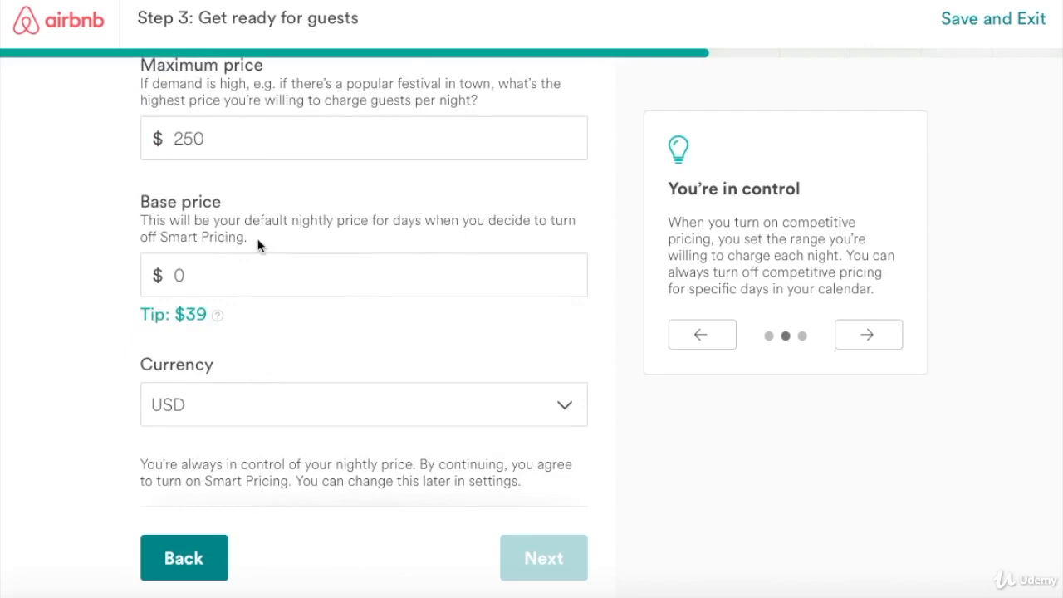
drag(185, 274, 171, 275)
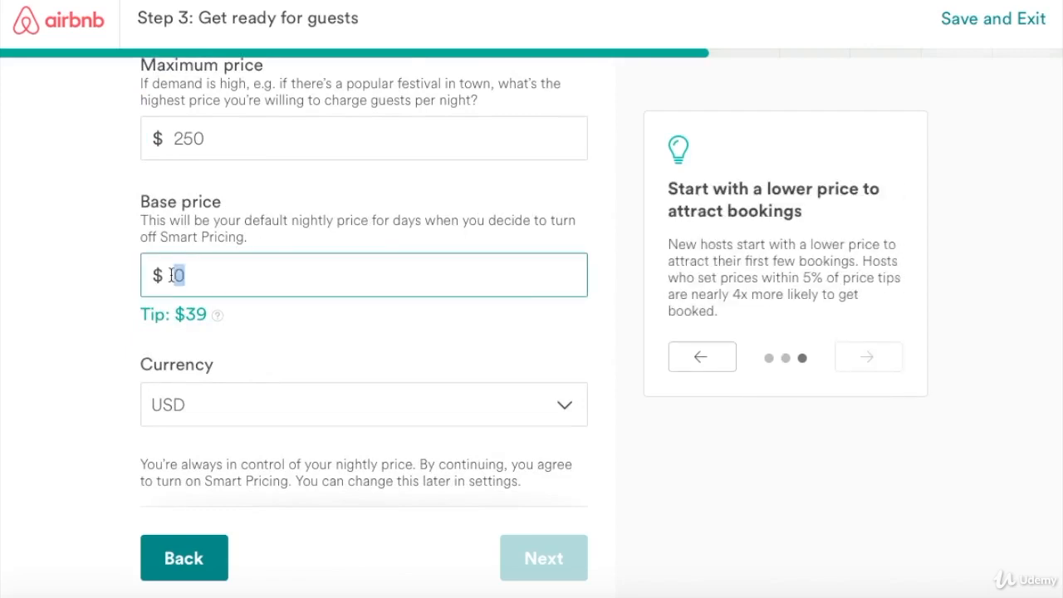
text(49)
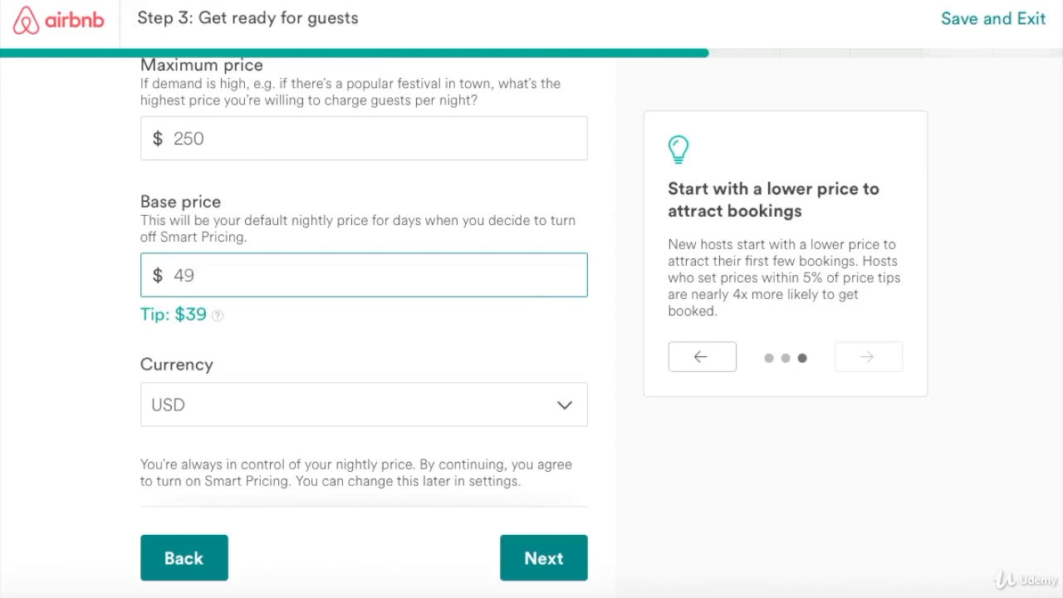
scroll(242, 377, down, 2)
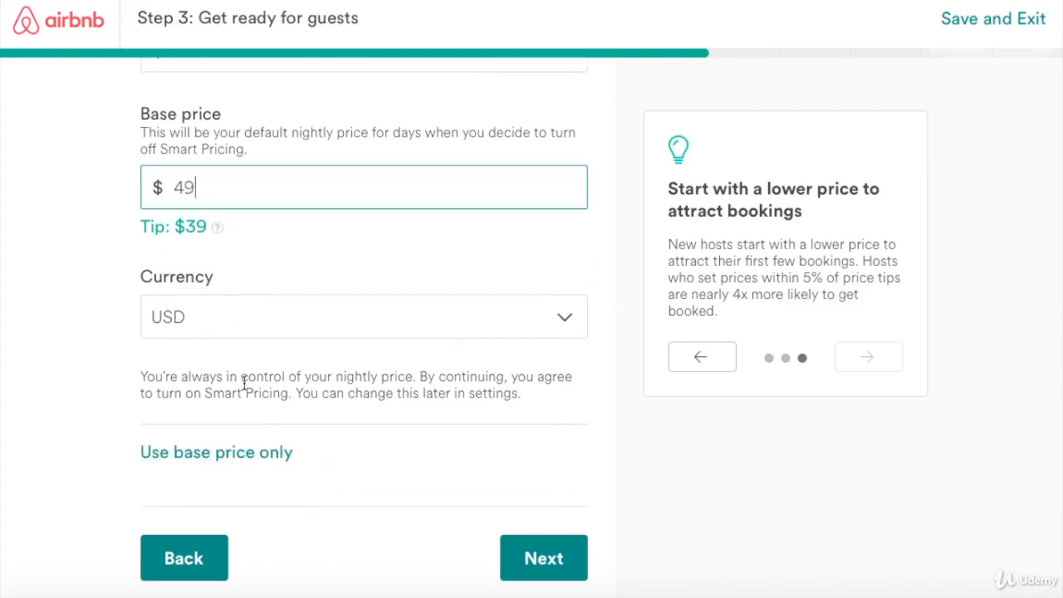
Offer 24% off to the first guests and continue to discounts.
click(543, 559)
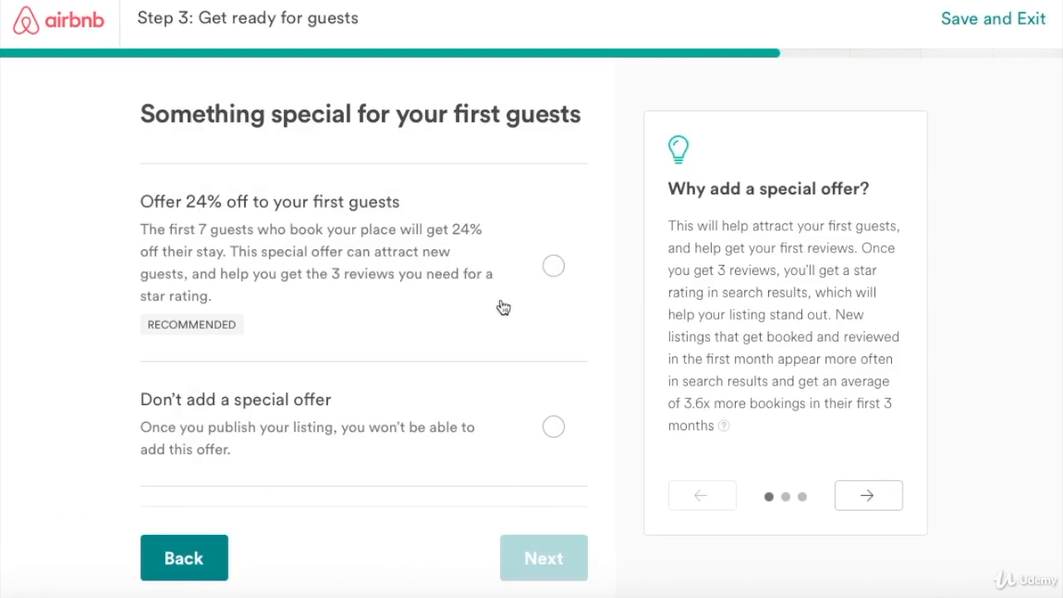
click(553, 266)
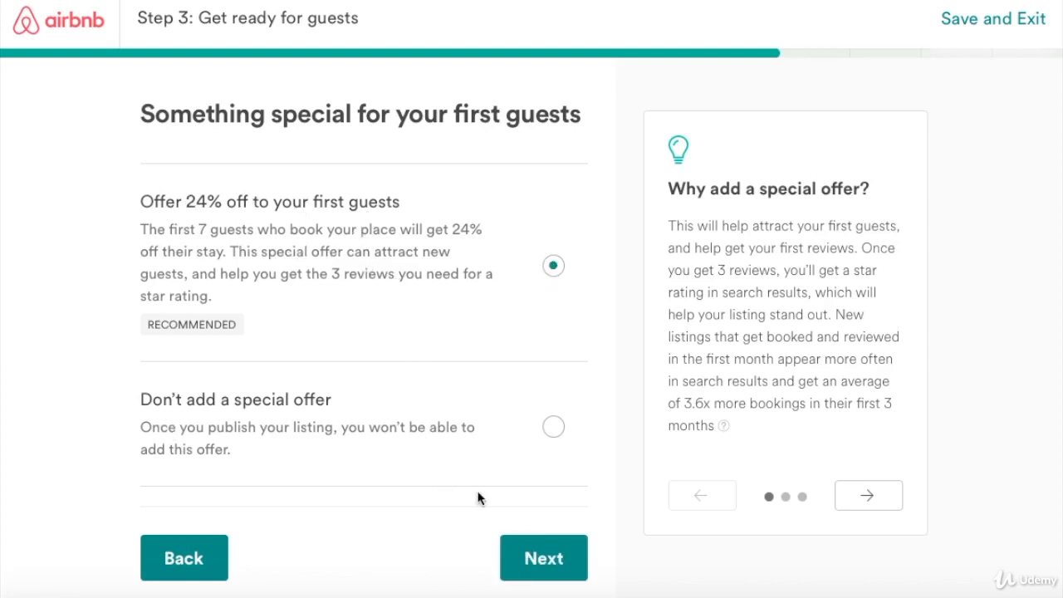
click(525, 549)
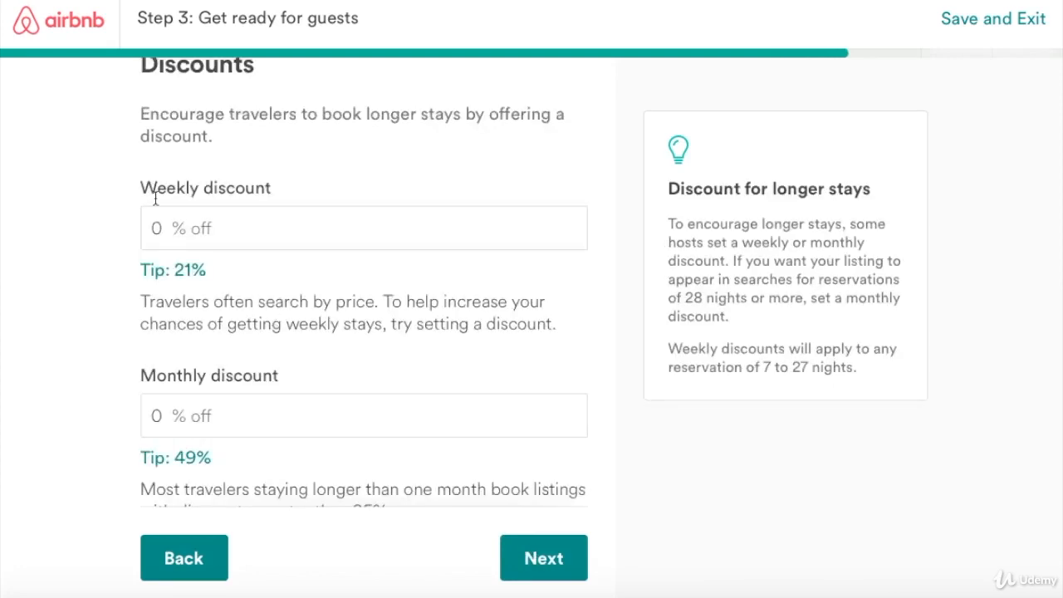
Enter a 10% weekly discount and a 15% monthly discount, then continue.
scroll(158, 249, down, 1)
double_click(155, 247)
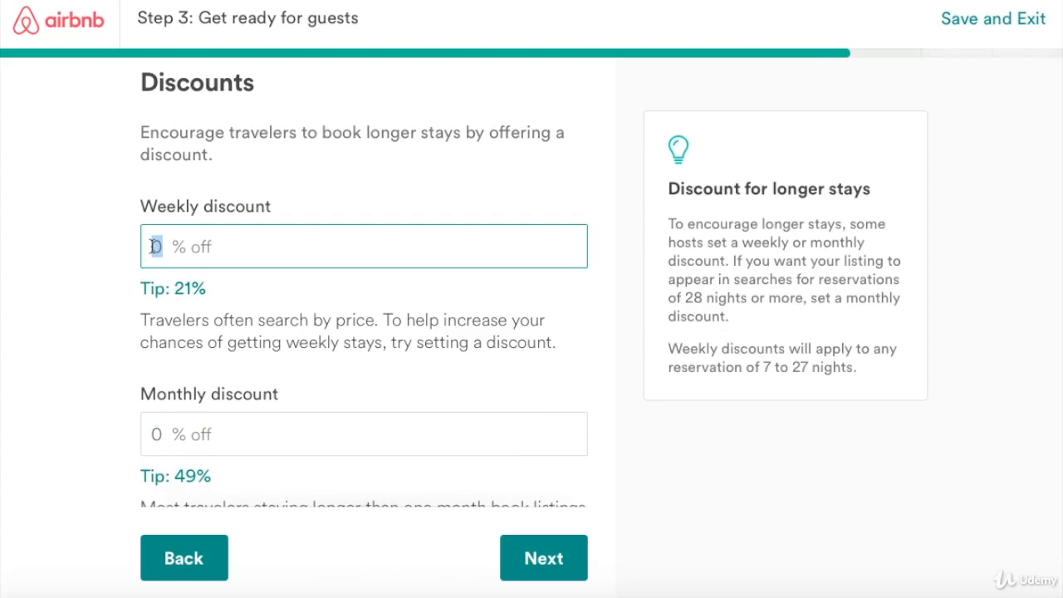
text(10)
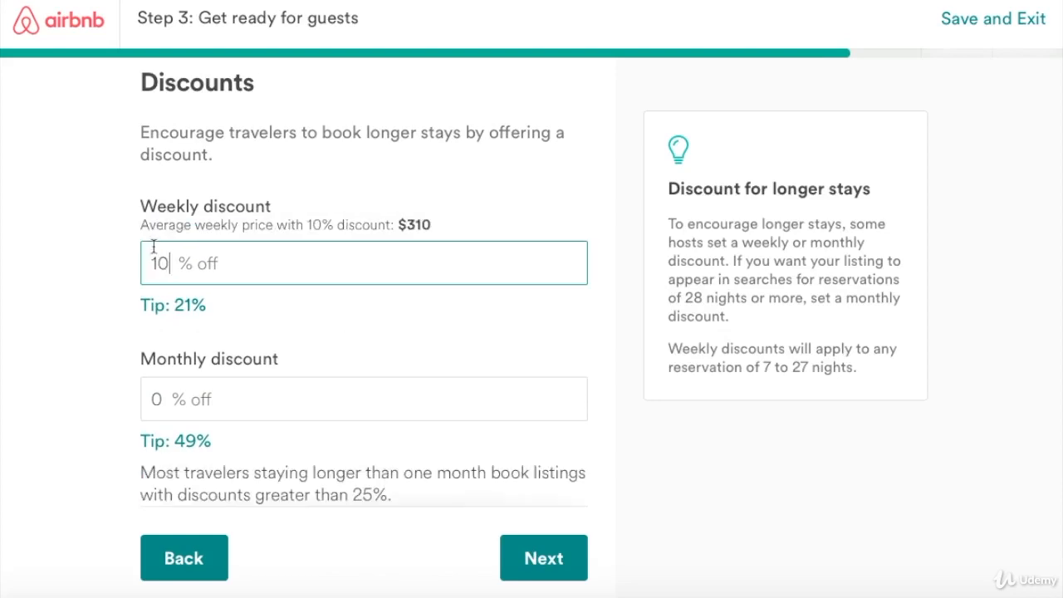
double_click(153, 398)
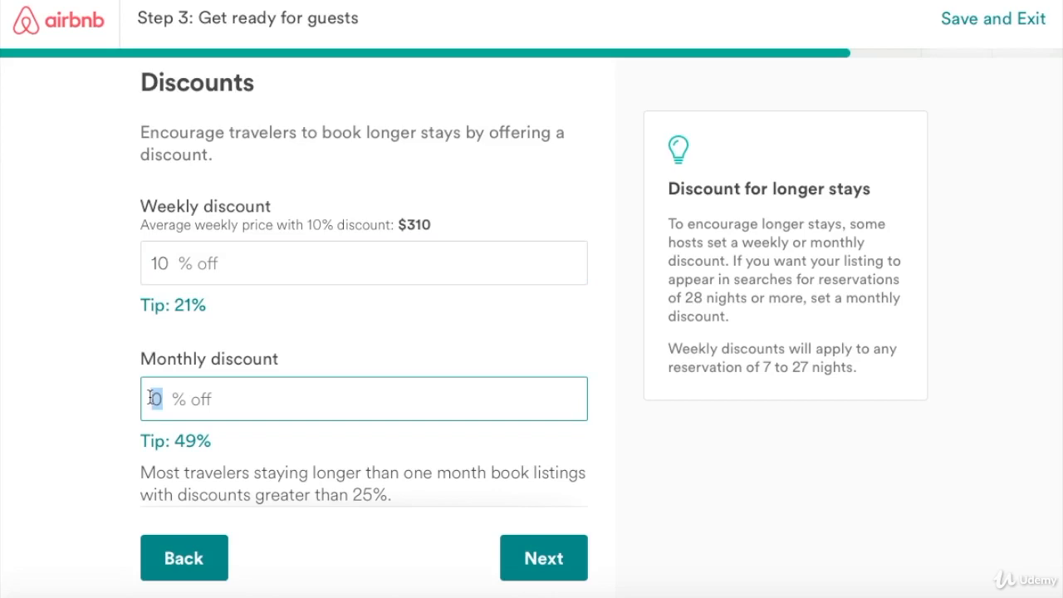
text(15)
scroll(230, 349, down, 2)
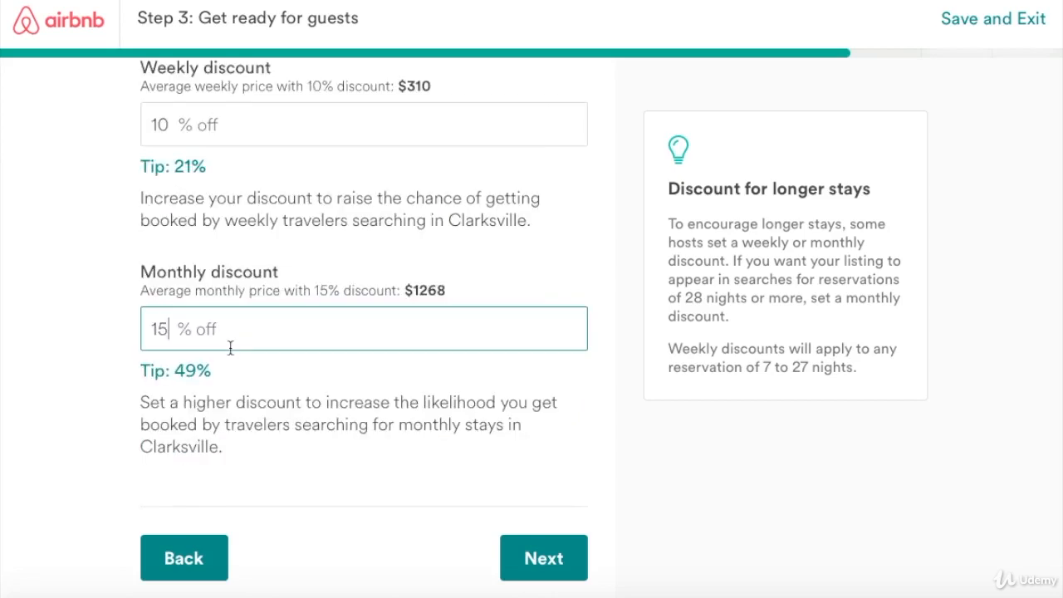
click(547, 567)
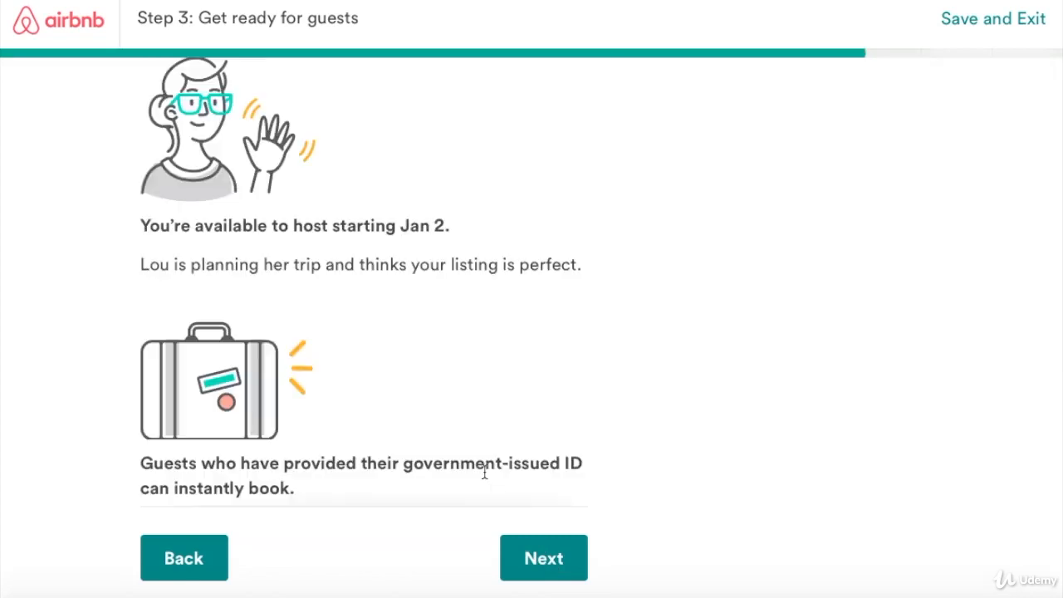
Read through the booking explanation page and continue to 'Your local laws and taxes'.
scroll(410, 417, down, 1)
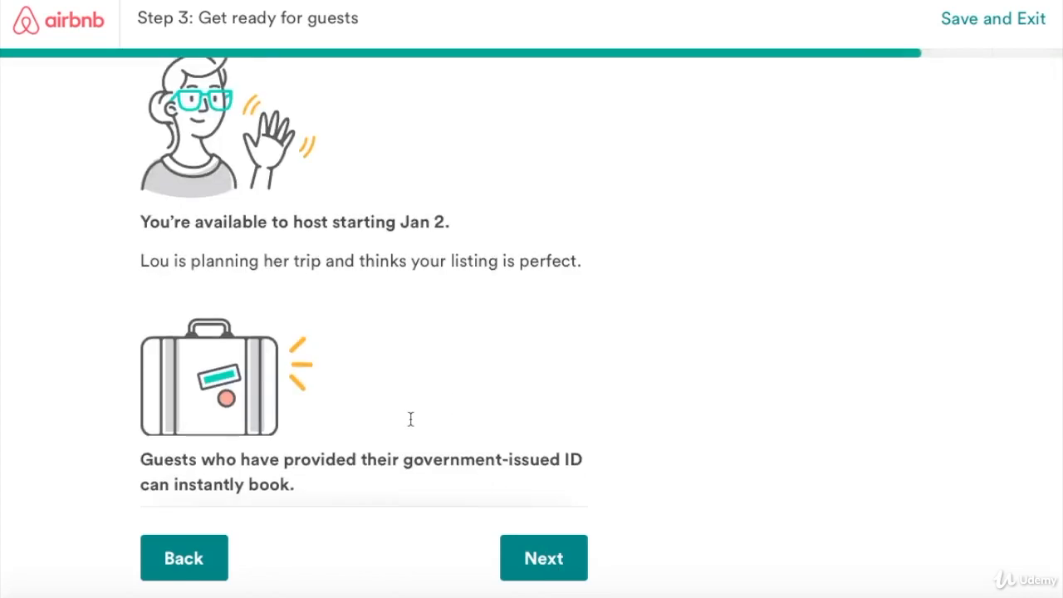
scroll(410, 422, down, 5)
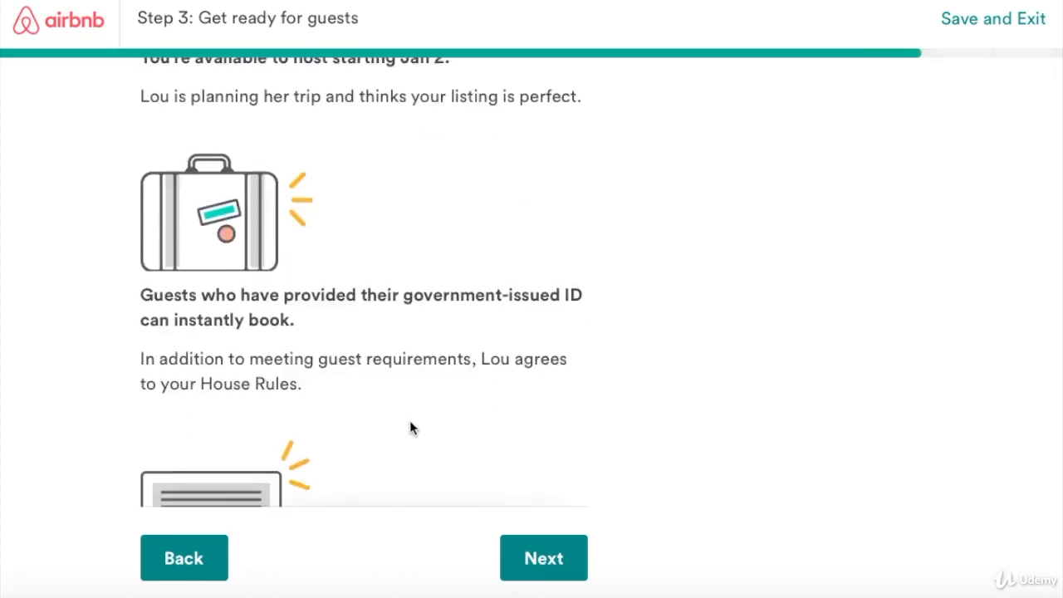
scroll(409, 422, down, 3)
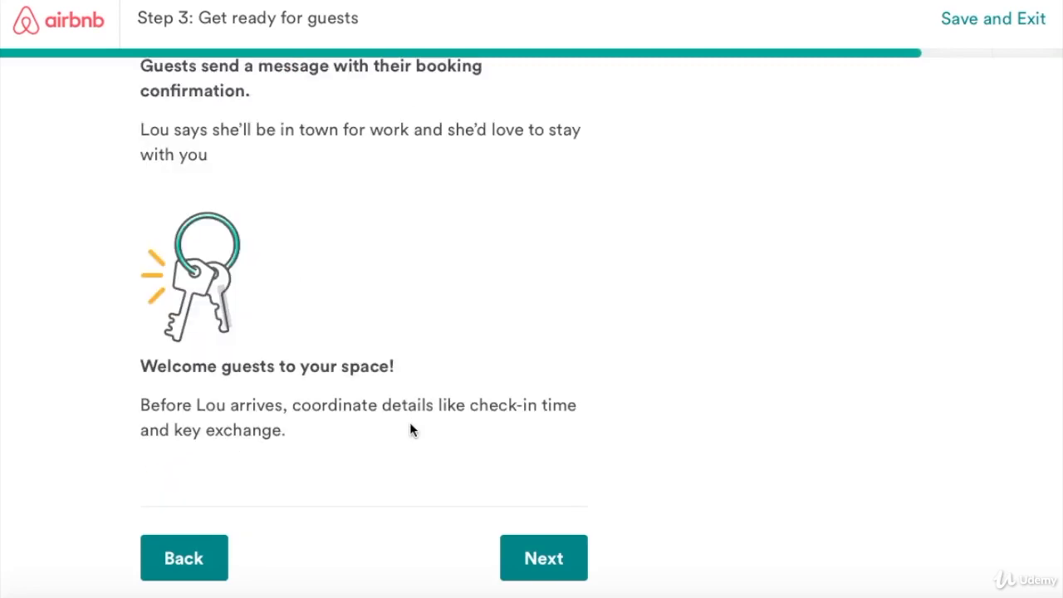
click(528, 555)
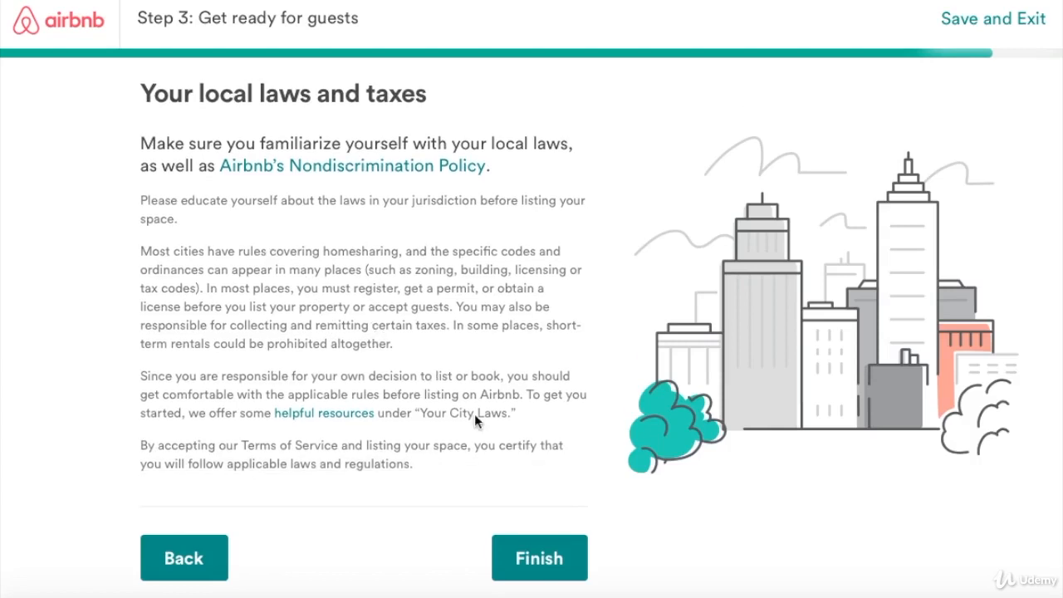
Finish Step 3 from the local laws and taxes page.
click(526, 541)
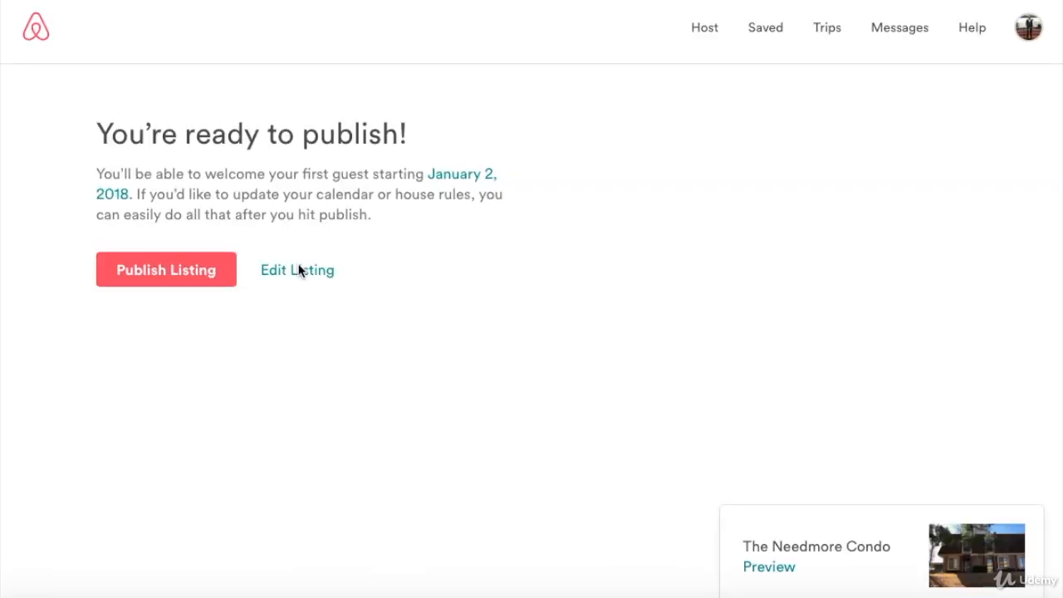
click(177, 283)
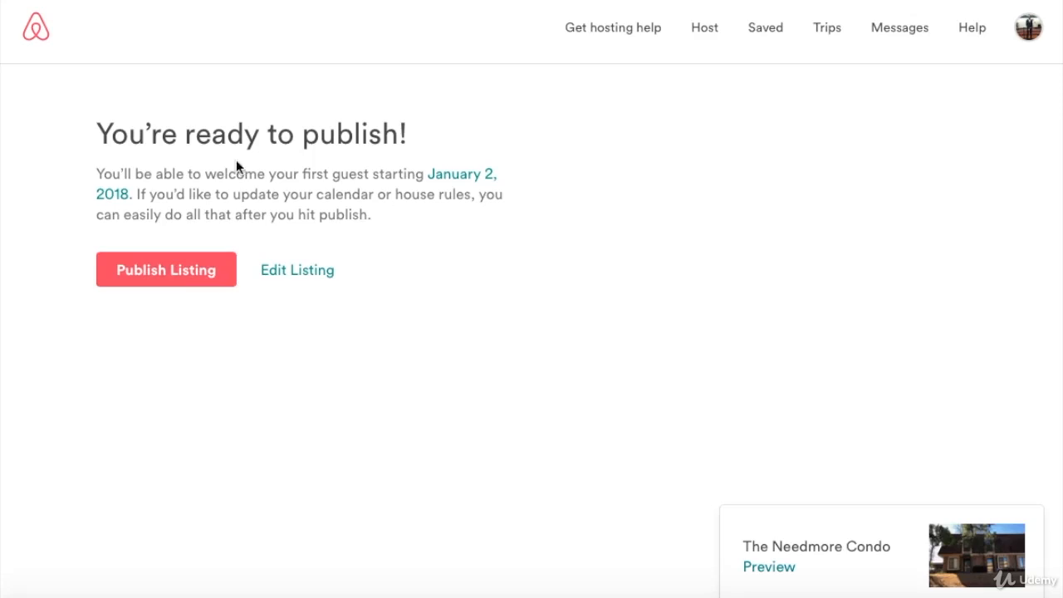
click(173, 265)
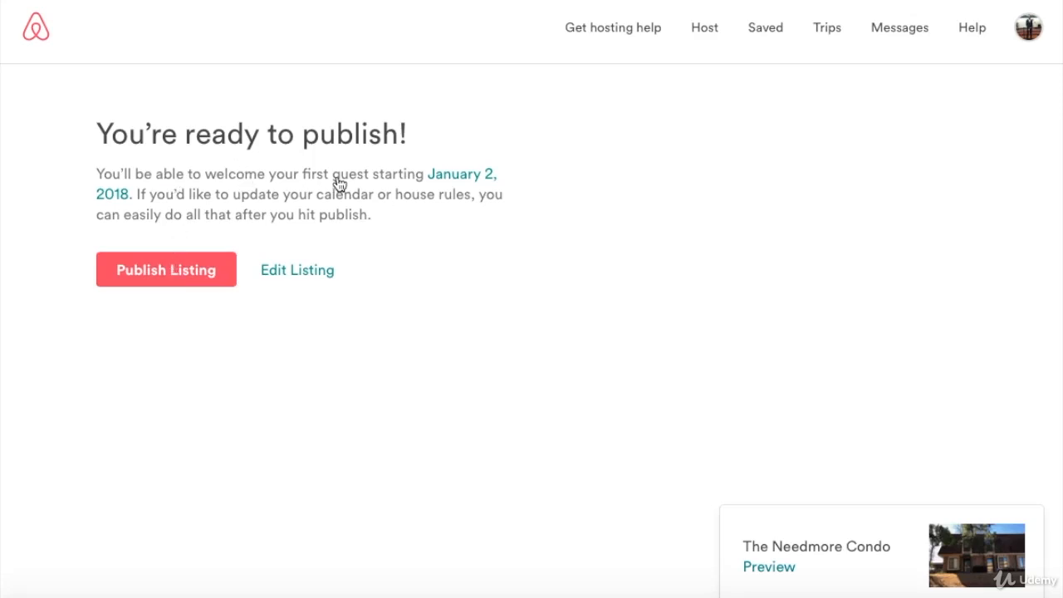